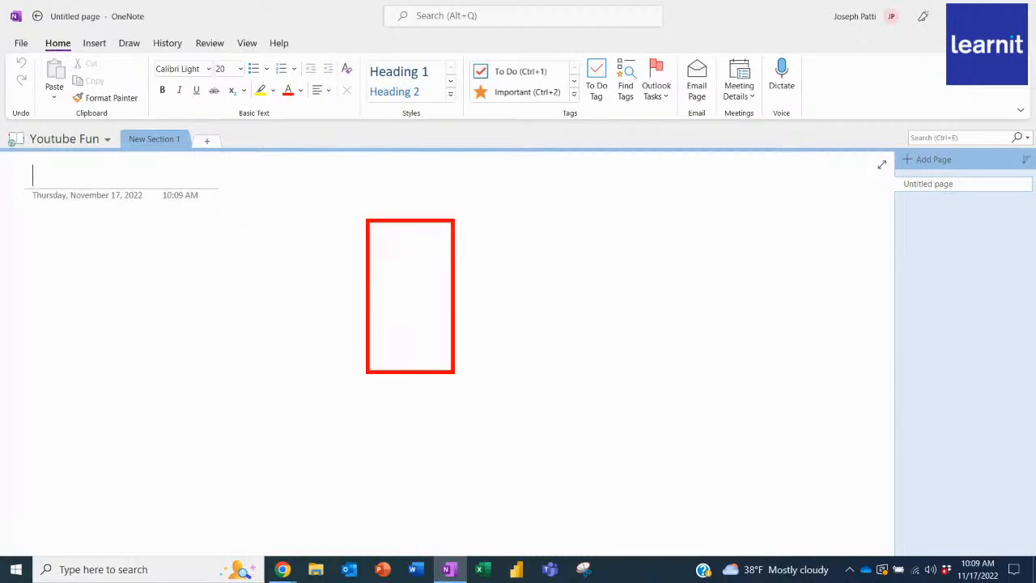
{"action": "left_click_drag", "start_coordinate": [364, 220], "coordinate": [369, 360]}
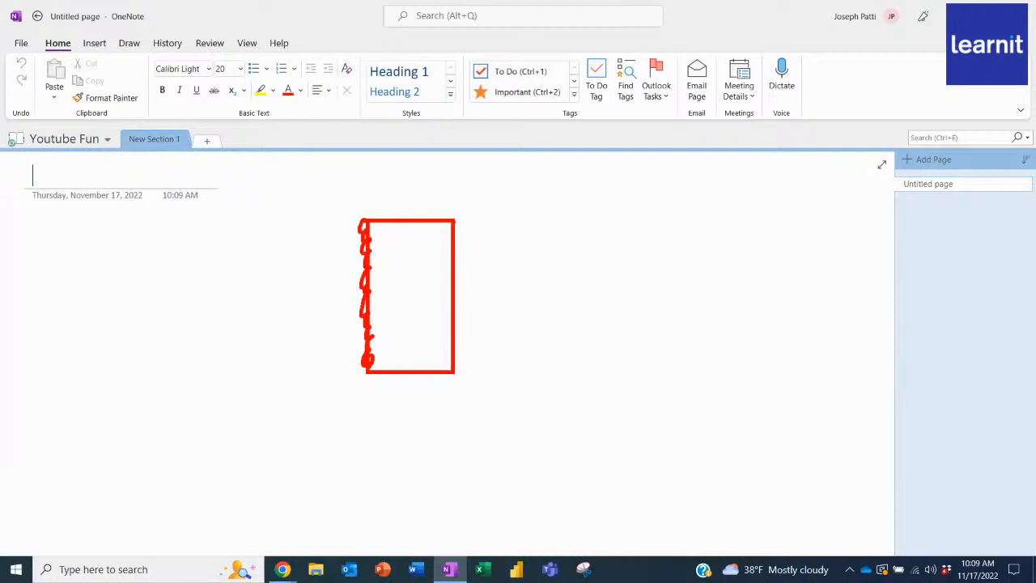
{"action": "mouse_move", "coordinate": [453, 220]}
{"action": "left_mouse_down"}
{"action": "mouse_move", "coordinate": [454, 236]}
{"action": "mouse_move", "coordinate": [466, 235]}
{"action": "mouse_move", "coordinate": [461, 274]}
{"action": "left_mouse_up"}
{"action": "mouse_move", "coordinate": [114, 123]}
{"action": "left_mouse_down"}
{"action": "mouse_move", "coordinate": [175, 159]}
{"action": "mouse_move", "coordinate": [201, 128]}
{"action": "mouse_move", "coordinate": [249, 111]}
{"action": "left_mouse_up"}
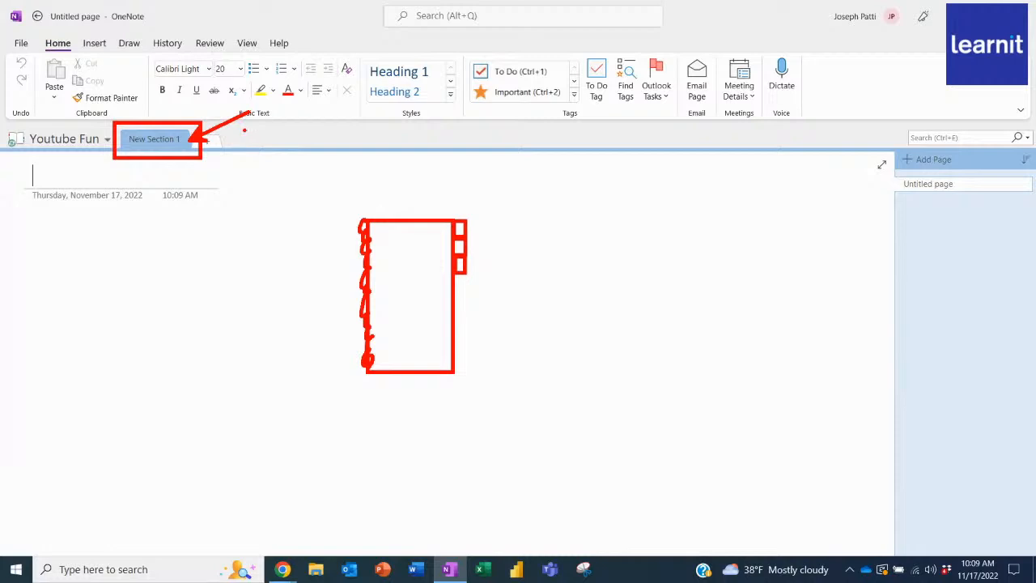
{"action": "mouse_move", "coordinate": [892, 171]}
{"action": "left_mouse_down"}
{"action": "mouse_move", "coordinate": [987, 196]}
{"action": "mouse_move", "coordinate": [1032, 172]}
{"action": "mouse_move", "coordinate": [892, 171]}
{"action": "left_mouse_up"}
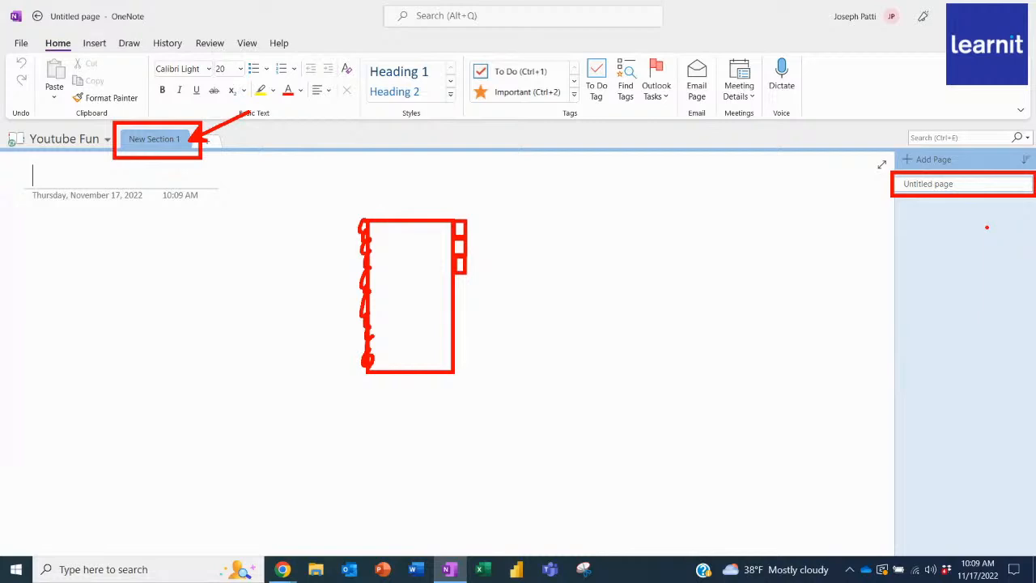
{"action": "left_click_drag", "start_coordinate": [984, 421], "coordinate": [984, 202]}
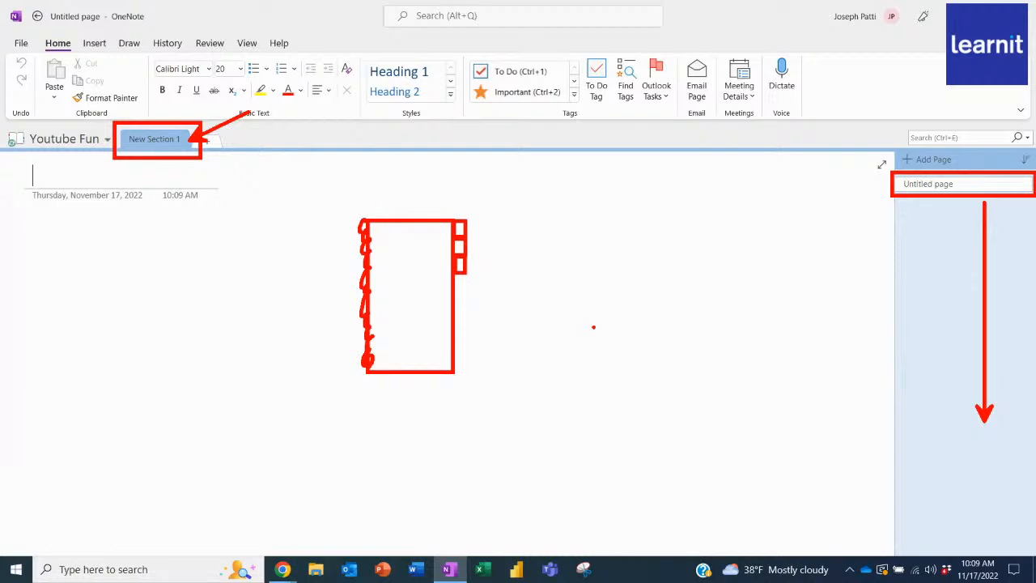
{"action": "key", "text": "Escape"}
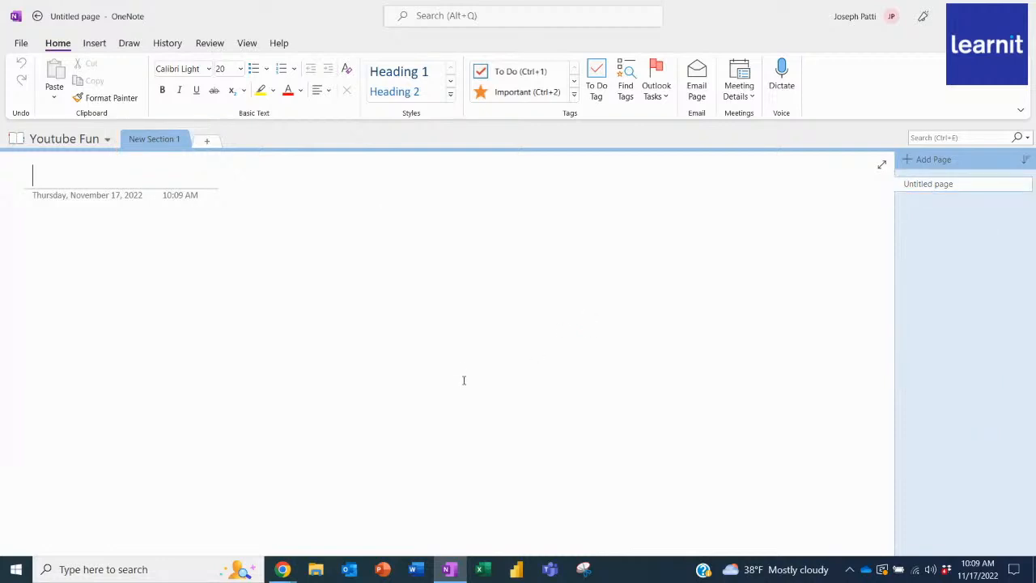
Rename the notebook's first section as Meeting Notes.
{"action": "double_click", "coordinate": [163, 142]}
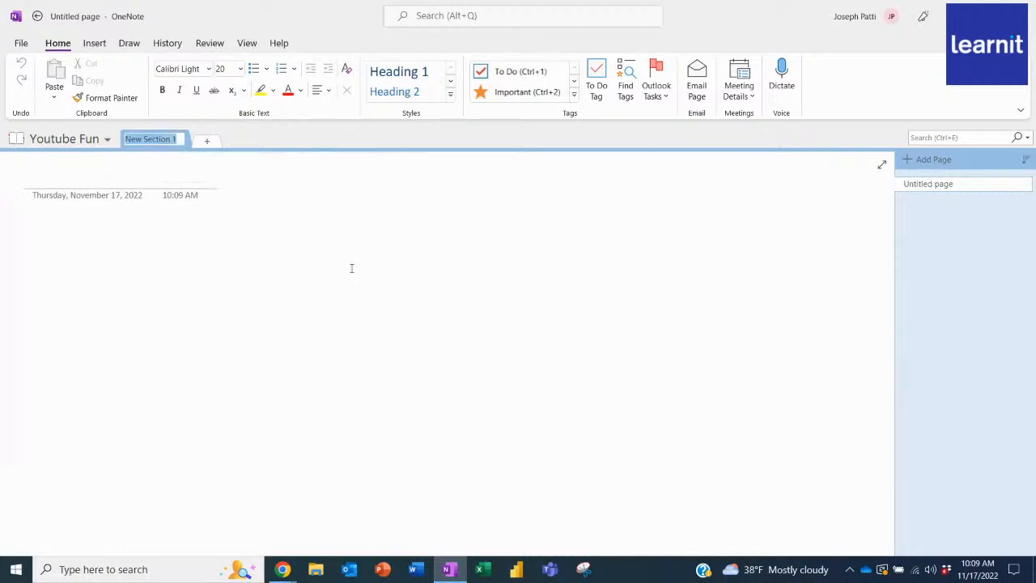
{"action": "type", "text": "Meeting Notes"}
Add two more sections to the Youtube Fun notebook, named Personal Notes and Project Alpha.
{"action": "left_click", "coordinate": [207, 140]}
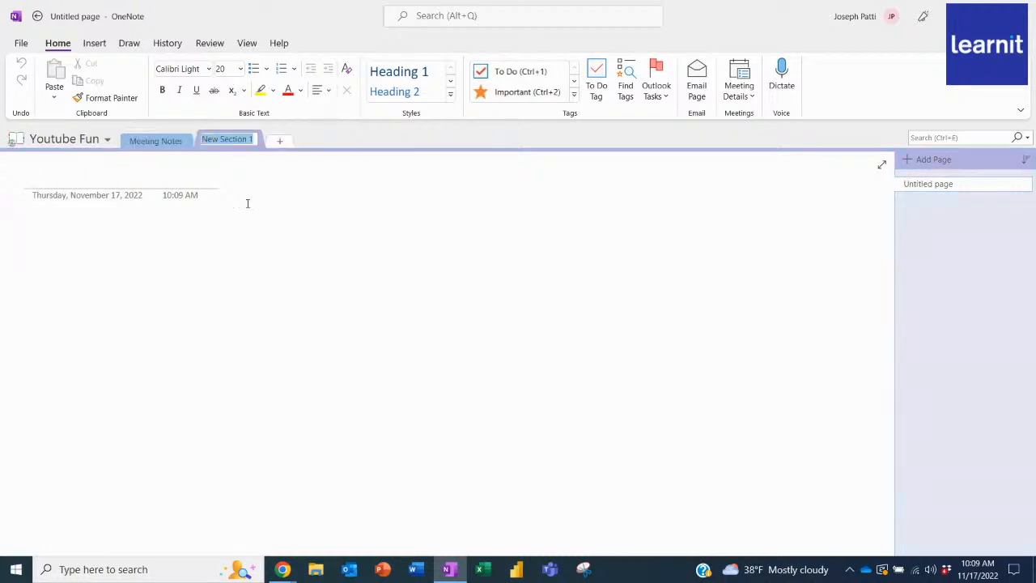
{"action": "type", "text": "Persona"}
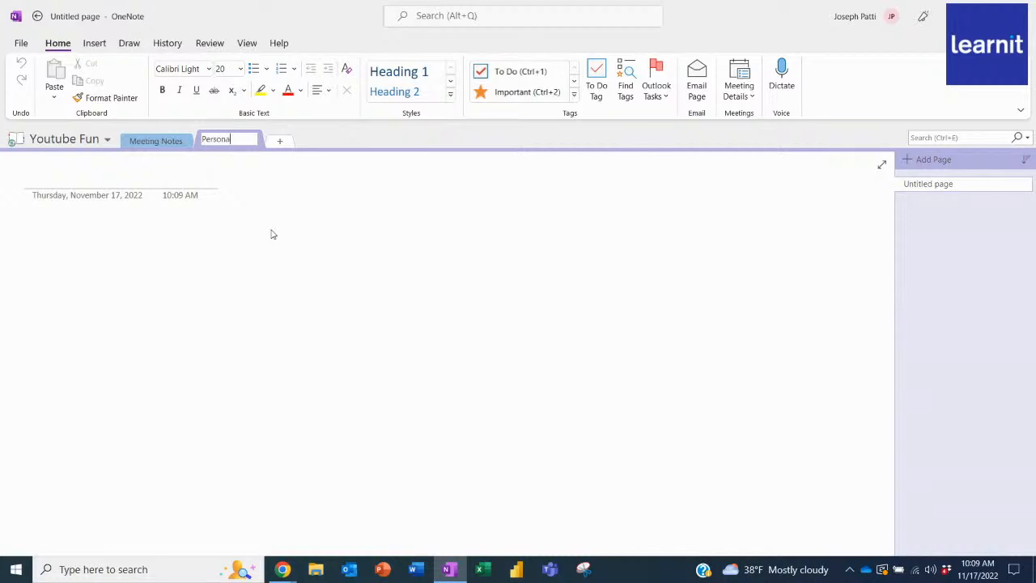
{"action": "type", "text": "l Notes"}
{"action": "left_click", "coordinate": [283, 142]}
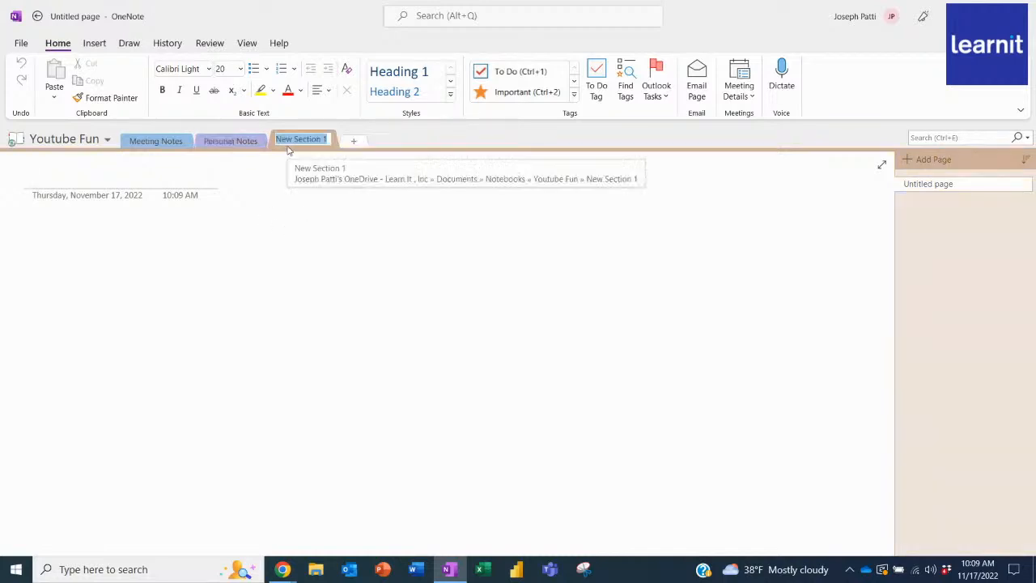
{"action": "type", "text": "Project Al"}
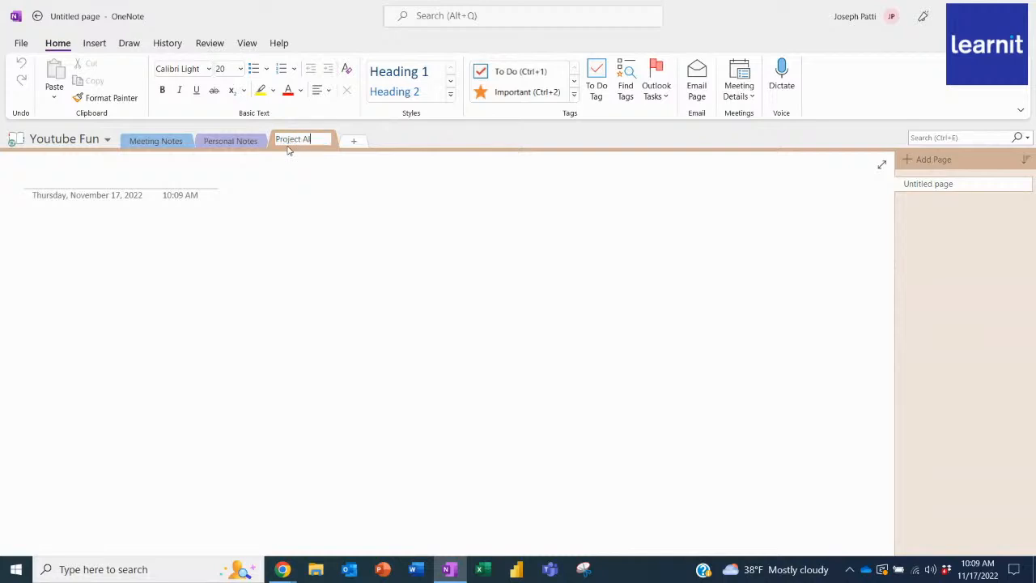
{"action": "type", "text": "pha"}
{"action": "key", "text": "Return"}
{"action": "key", "text": "Return"}
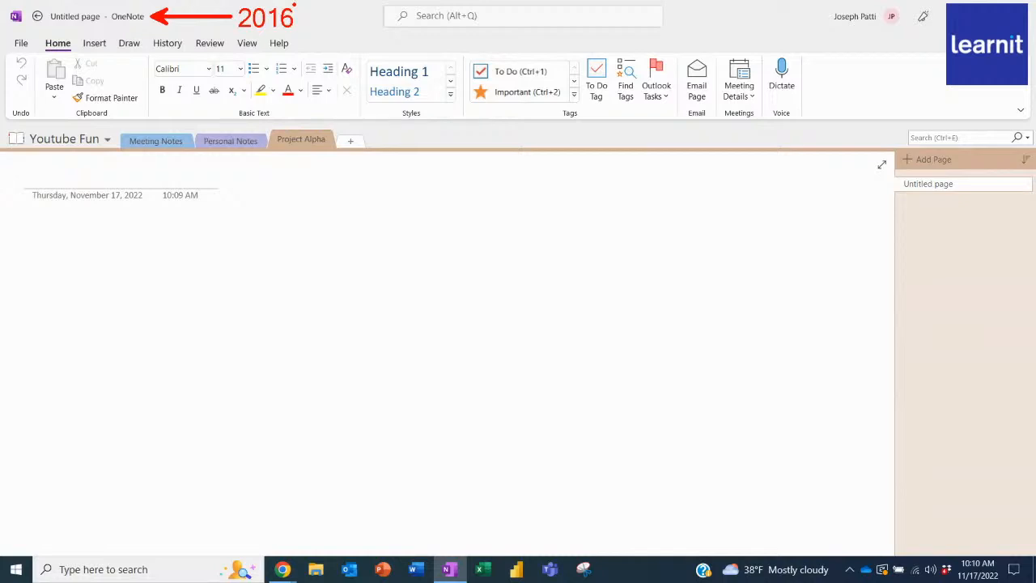
{"action": "left_click", "coordinate": [19, 574]}
{"action": "scroll", "coordinate": [130, 348], "scroll_direction": "down", "scroll_amount": 5}
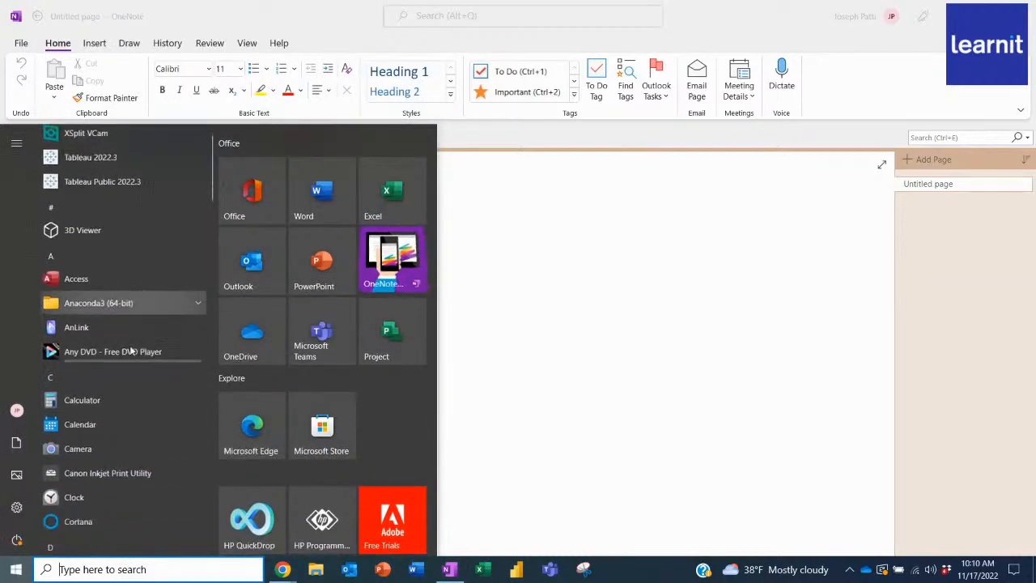
{"action": "scroll", "coordinate": [130, 346], "scroll_direction": "down", "scroll_amount": 12}
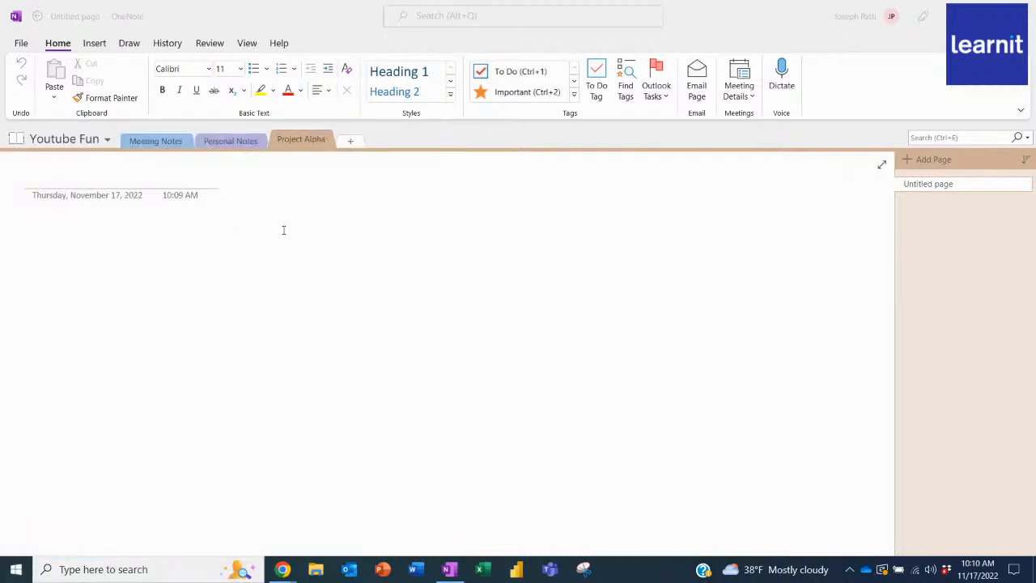
Add a page to the Project Alpha section based on the Project Overview business template.
{"action": "left_click", "coordinate": [95, 44]}
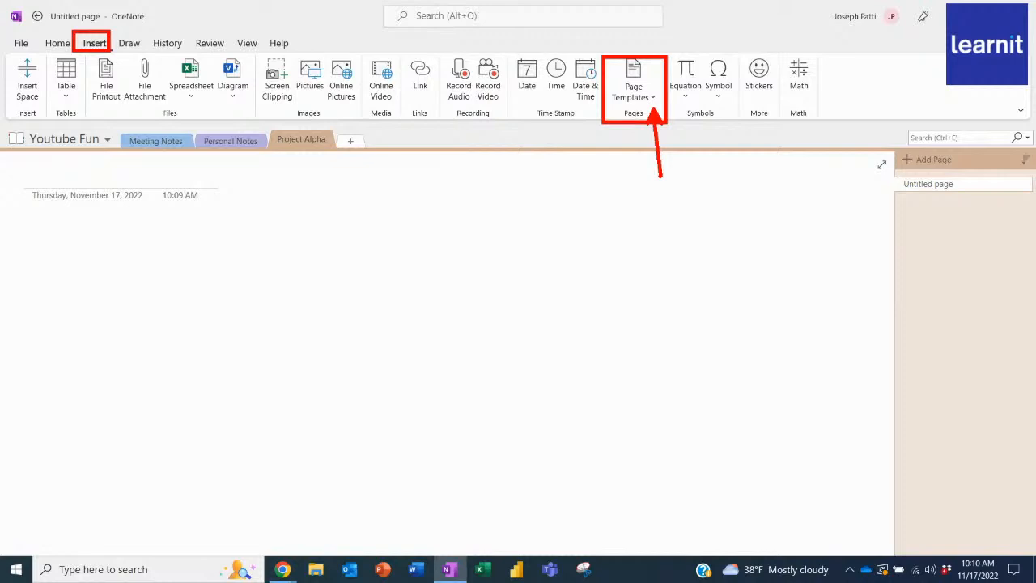
{"action": "left_click", "coordinate": [639, 76]}
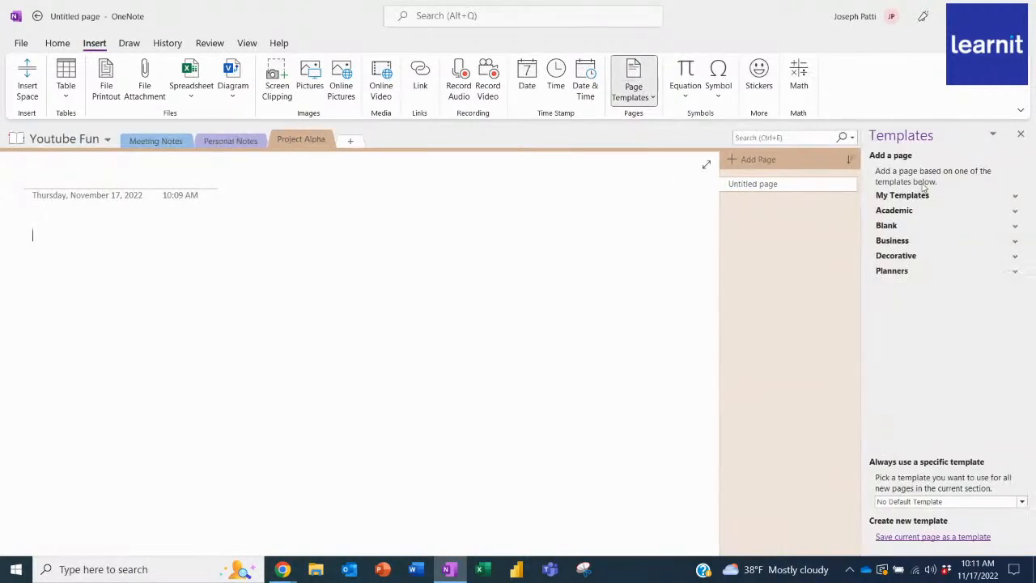
{"action": "left_click", "coordinate": [906, 212]}
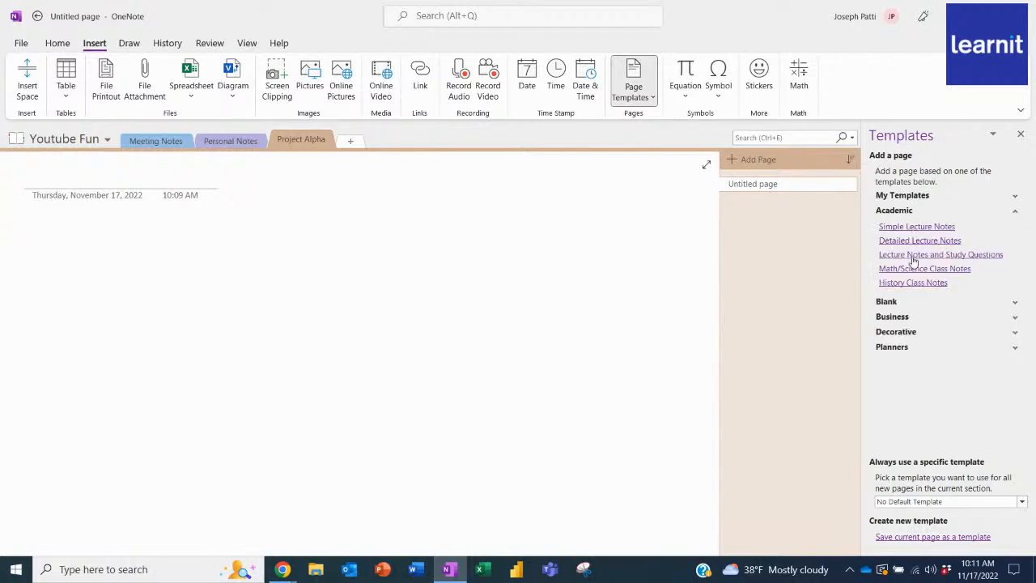
{"action": "left_click", "coordinate": [905, 214]}
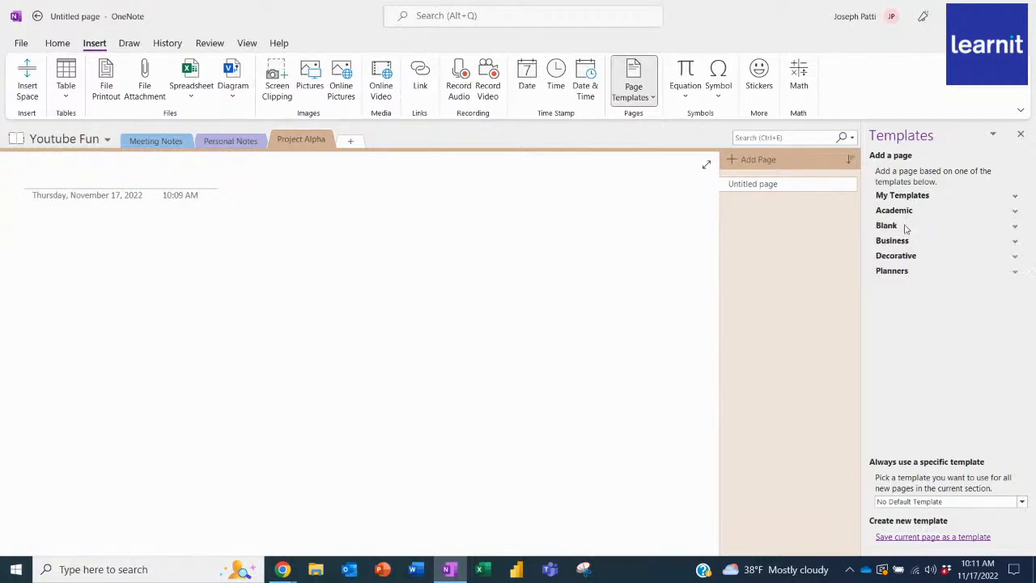
{"action": "left_click", "coordinate": [902, 243]}
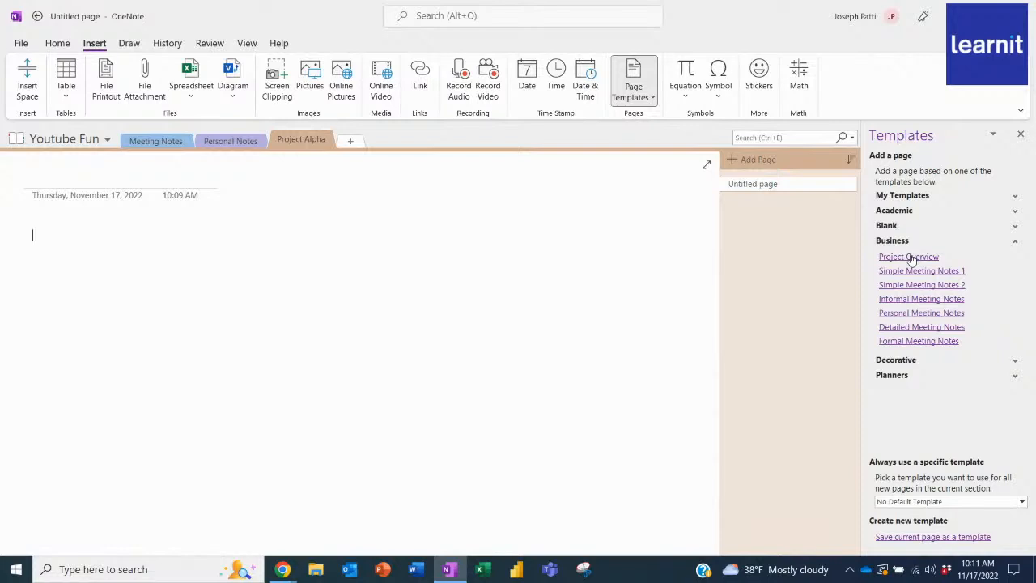
{"action": "left_click", "coordinate": [910, 258]}
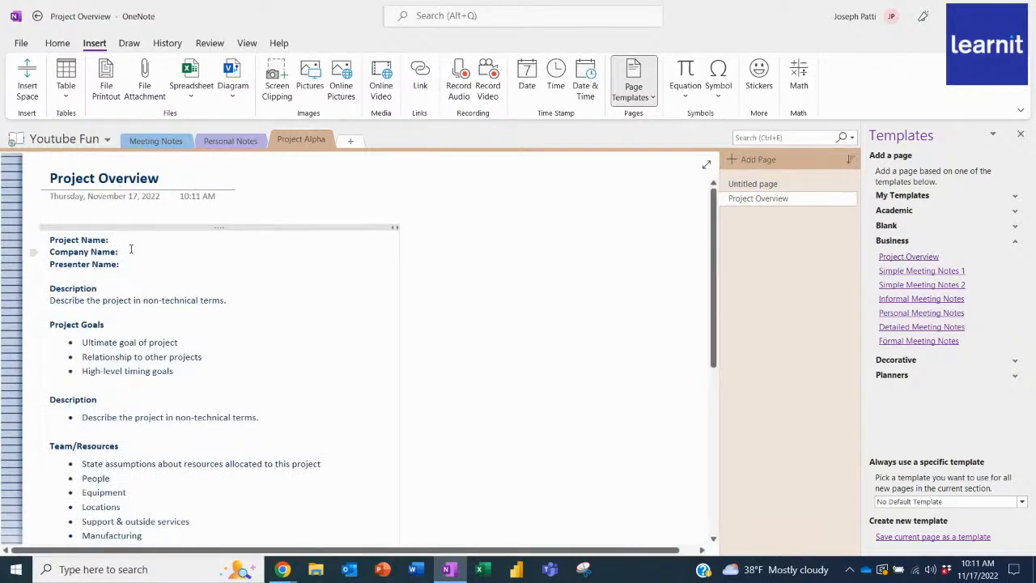
Close the page templates list and delete the untitled page from the Project Alpha section.
{"action": "left_click", "coordinate": [193, 301]}
{"action": "left_click", "coordinate": [1021, 134]}
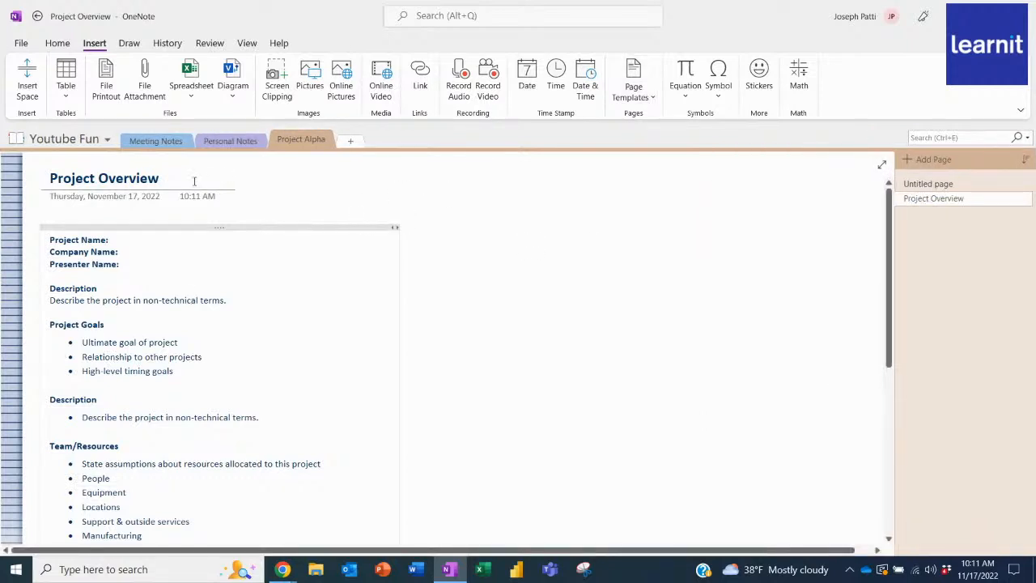
{"action": "right_click", "coordinate": [943, 188]}
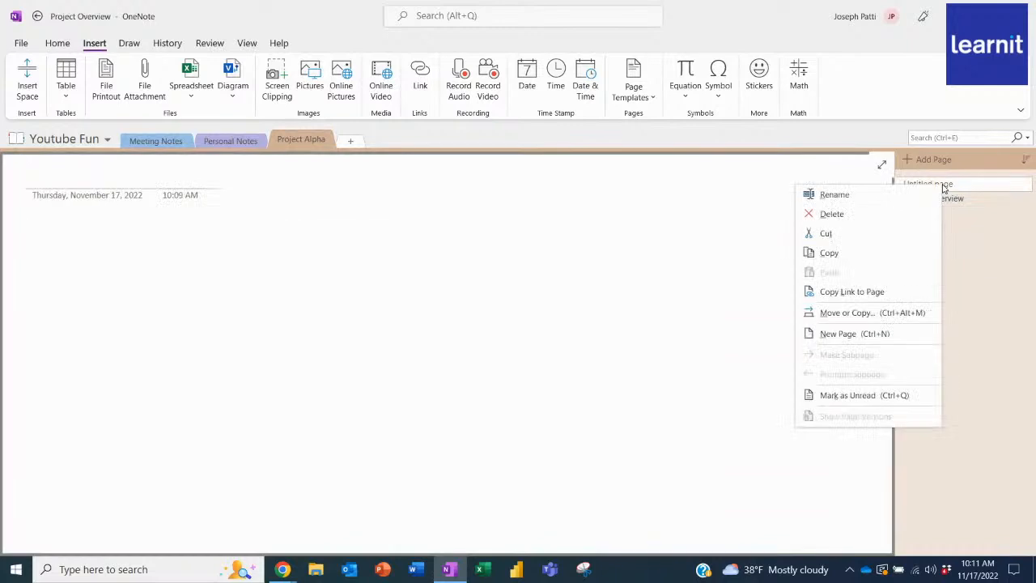
{"action": "left_click", "coordinate": [913, 213]}
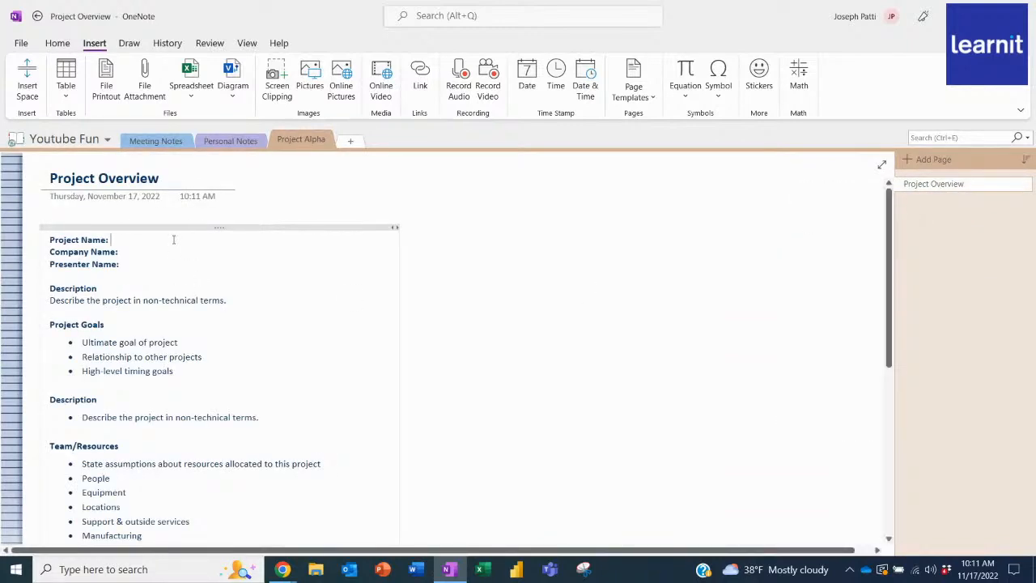
Fill in the project name as Project Alpha, the company name as Learnit, and the presenter's full name.
{"action": "type", "text": "Project "}
{"action": "type", "text": "Alpha"}
{"action": "type", "text": "Learnit"}
{"action": "type", "text": "Joe Patti"}
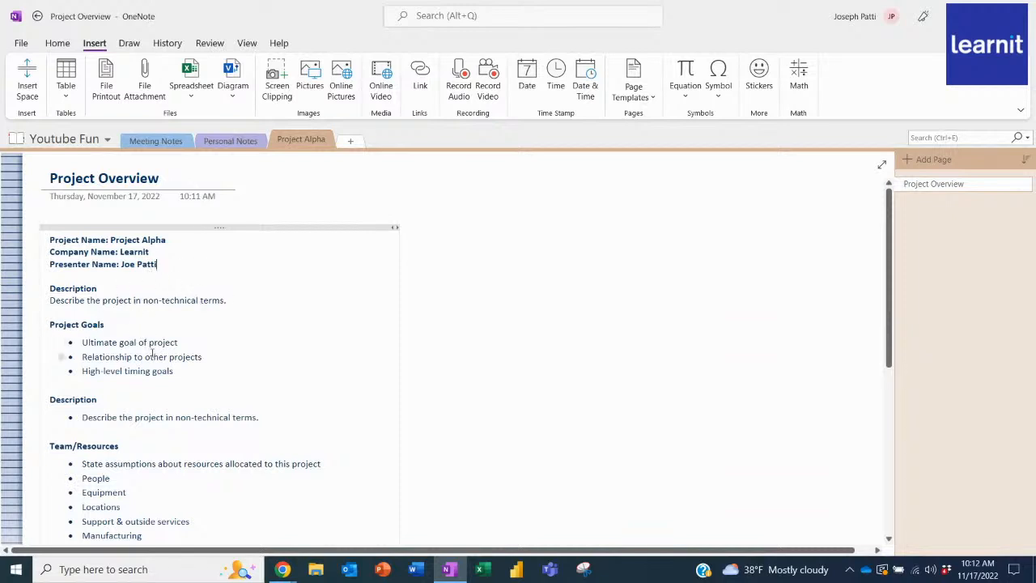
Replace the first Project Goals bullet with "Contact the Development team for Project Alpha".
{"action": "scroll", "coordinate": [153, 352], "scroll_direction": "down", "scroll_amount": 3}
{"action": "scroll", "coordinate": [154, 351], "scroll_direction": "up", "scroll_amount": 2}
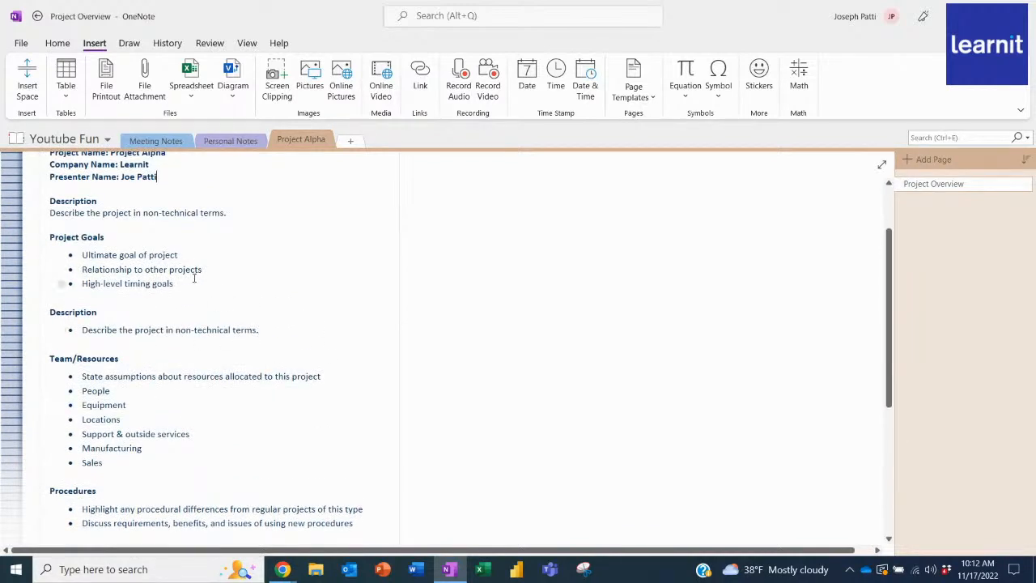
{"action": "left_click_drag", "start_coordinate": [179, 254], "coordinate": [82, 255]}
{"action": "type", "text": "Contact the D"}
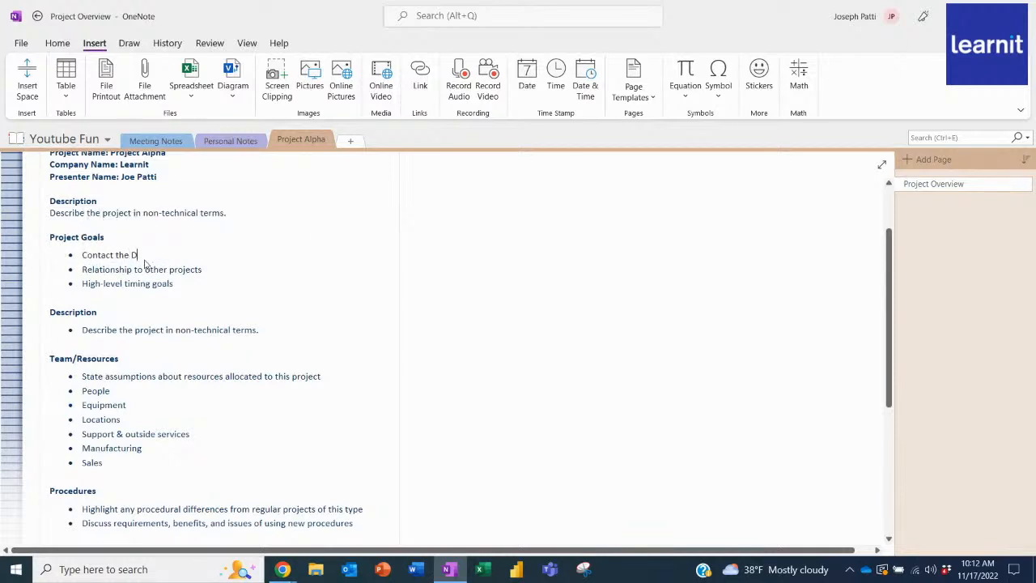
{"action": "type", "text": "evelopment team for Projec"}
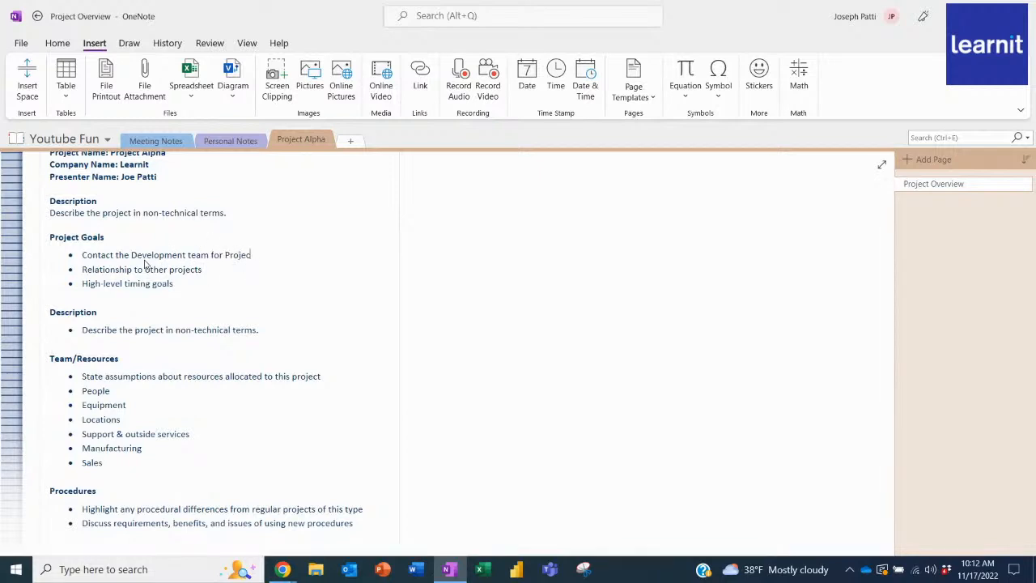
{"action": "type", "text": "t Alpha"}
{"action": "left_click", "coordinate": [435, 254]}
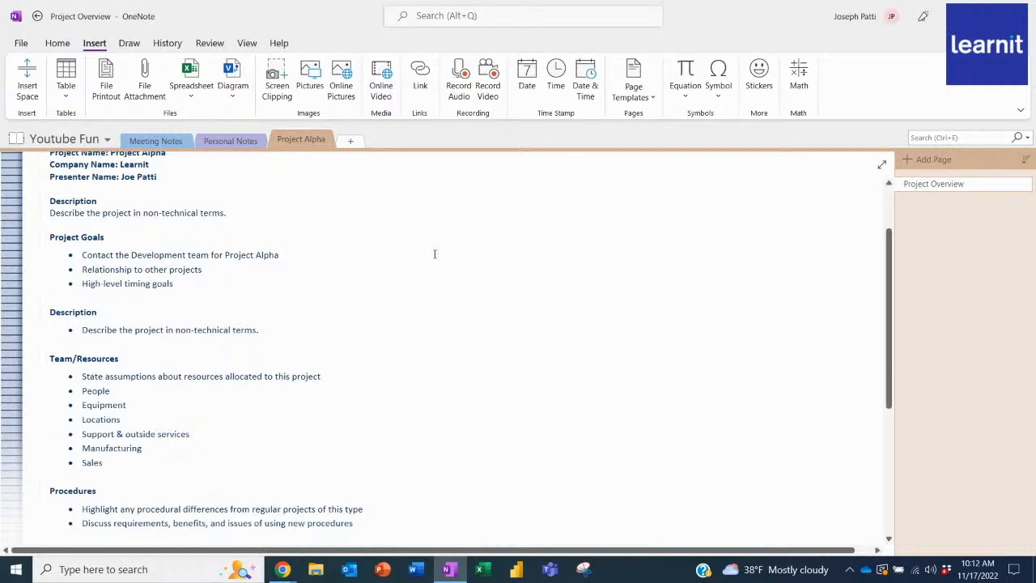
{"action": "left_click", "coordinate": [435, 253]}
Switch to the Meeting Notes section and title its untitled page 11/17/2022.
{"action": "left_click", "coordinate": [168, 147]}
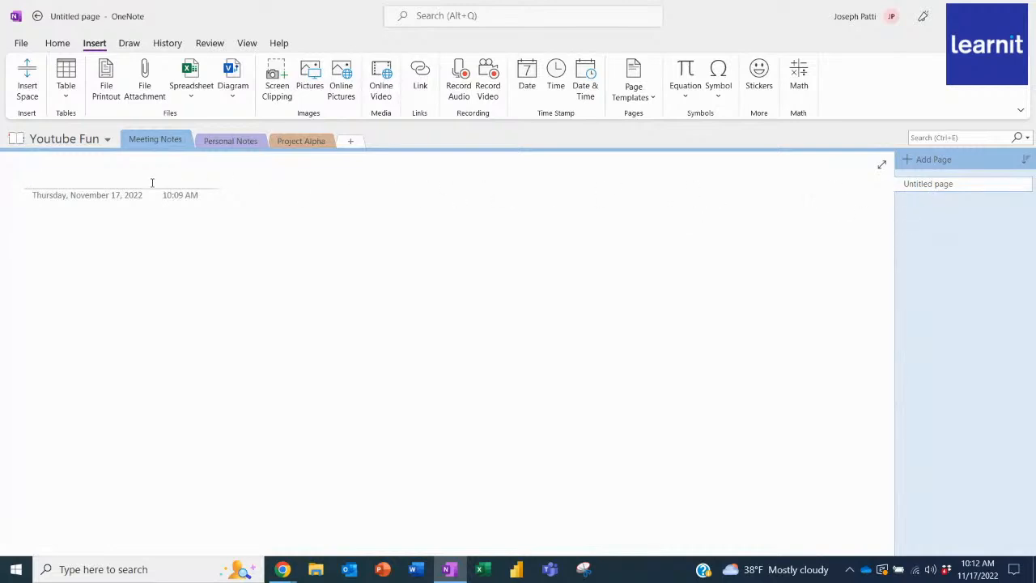
{"action": "type", "text": "11"}
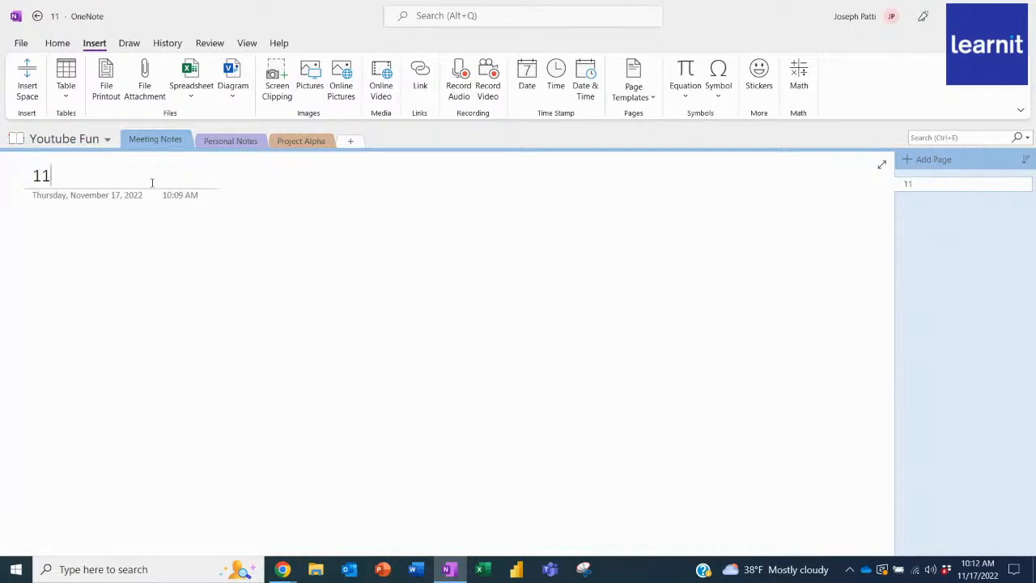
{"action": "type", "text": "/17/2022"}
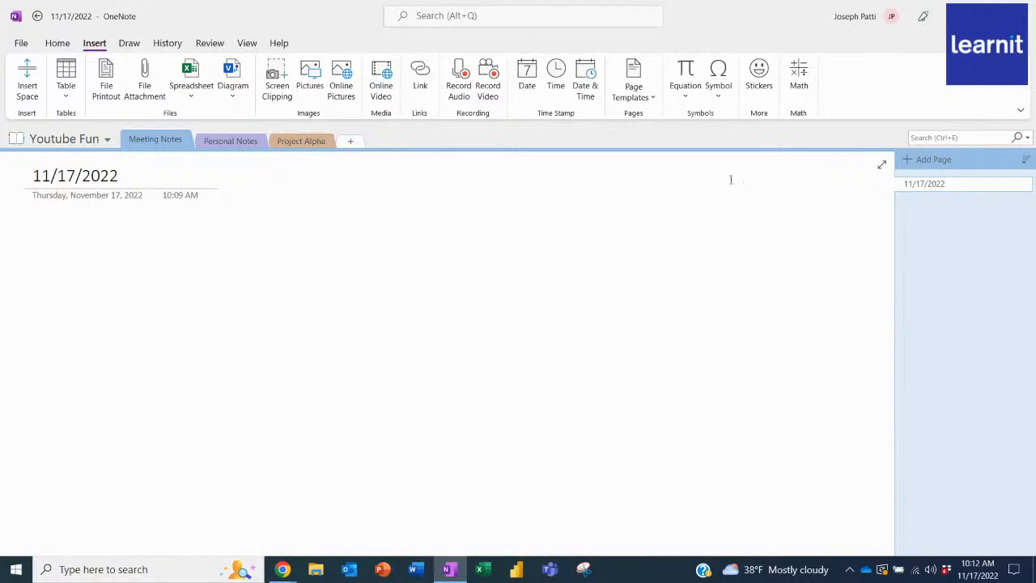
Add a page from the Detailed Meeting Notes business template and delete the 11/17/2022 page from the Meeting Notes section.
{"action": "left_click", "coordinate": [637, 75]}
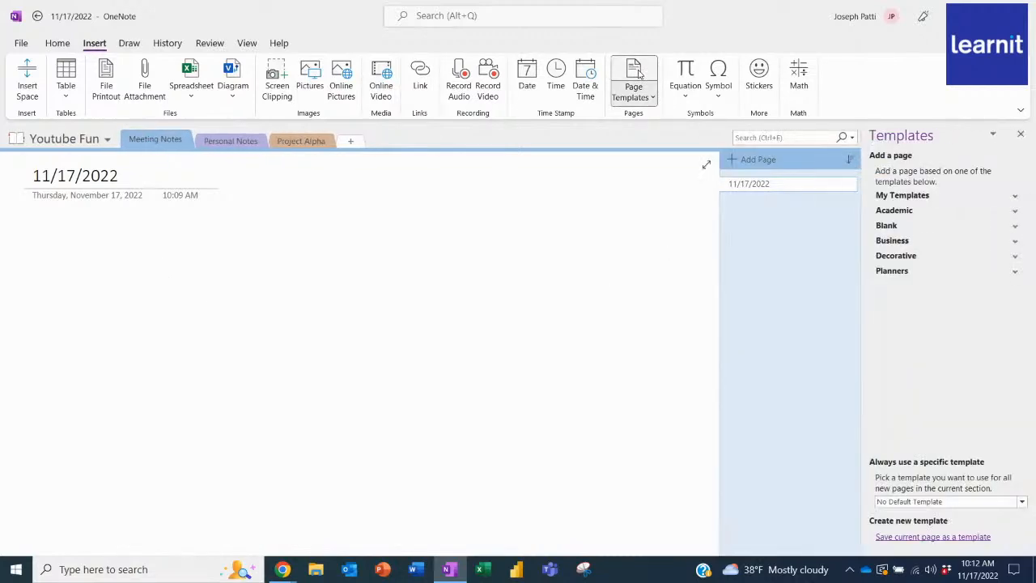
{"action": "left_click", "coordinate": [896, 243]}
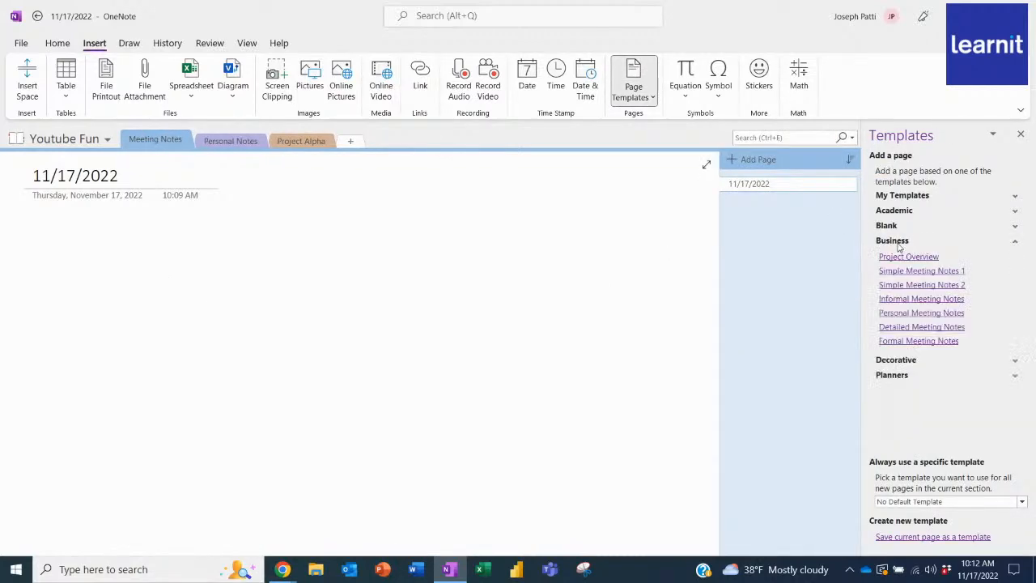
{"action": "left_click", "coordinate": [919, 329]}
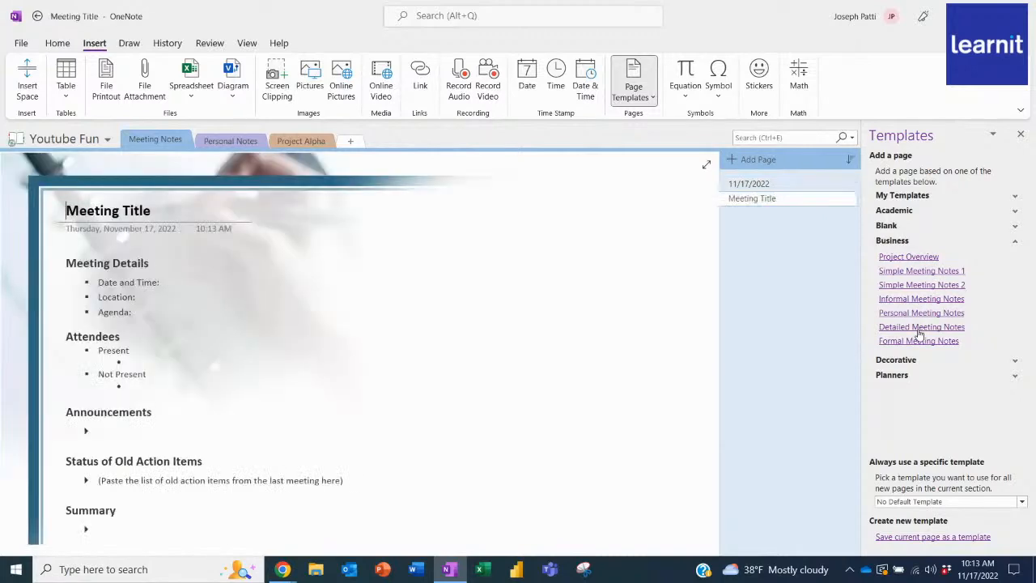
{"action": "right_click", "coordinate": [736, 184]}
{"action": "left_click", "coordinate": [767, 216]}
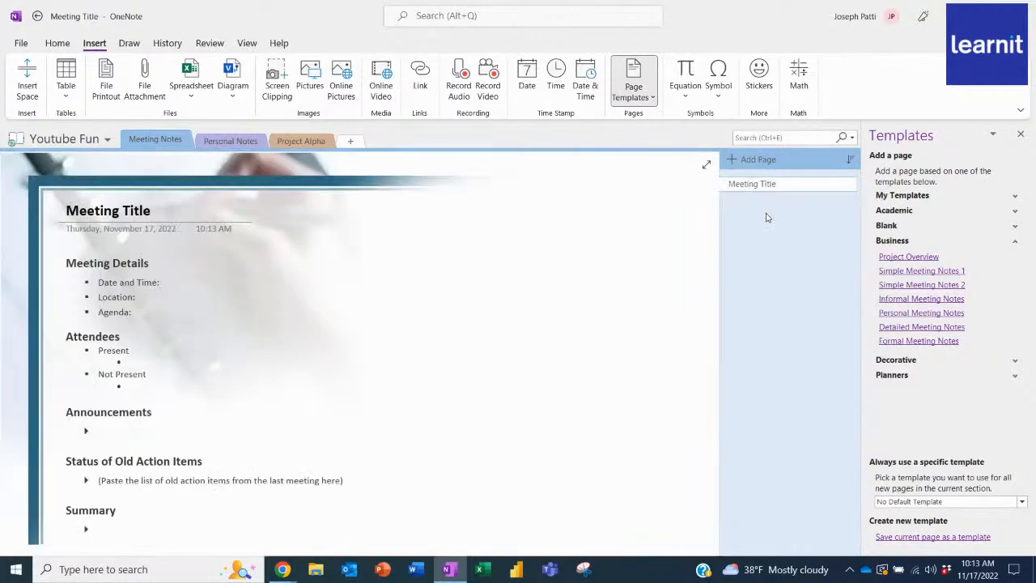
Replace the Meeting Title heading of the template-based meeting page with 11/17/2022.
{"action": "scroll", "coordinate": [243, 283], "scroll_direction": "down", "scroll_amount": 3}
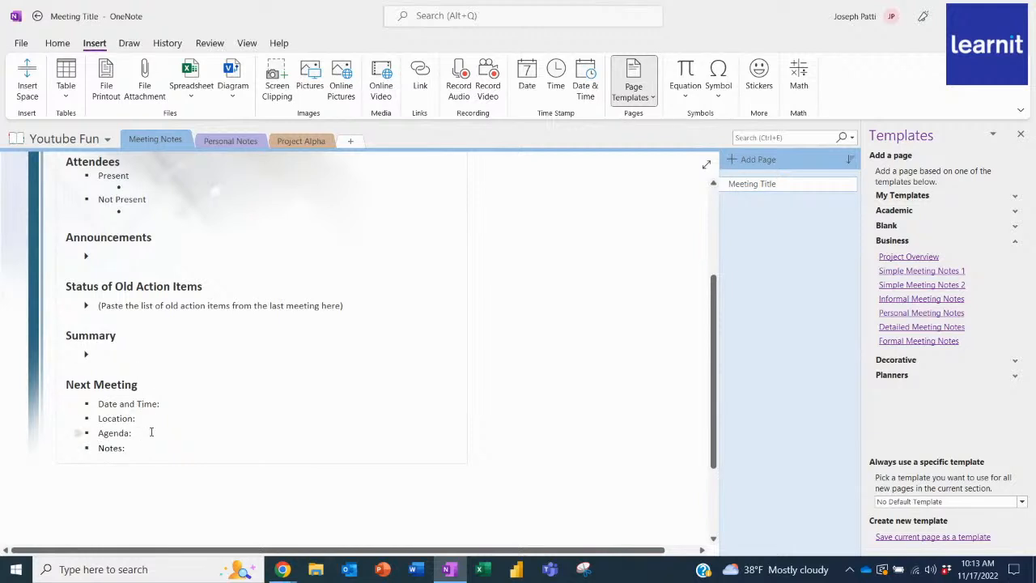
{"action": "scroll", "coordinate": [148, 433], "scroll_direction": "up", "scroll_amount": 3}
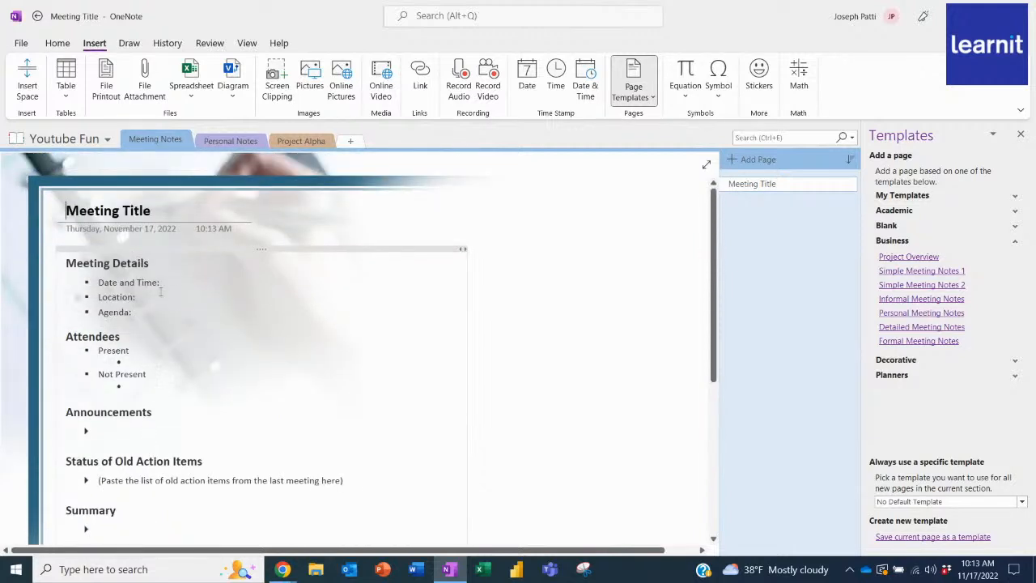
{"action": "left_click", "coordinate": [155, 212]}
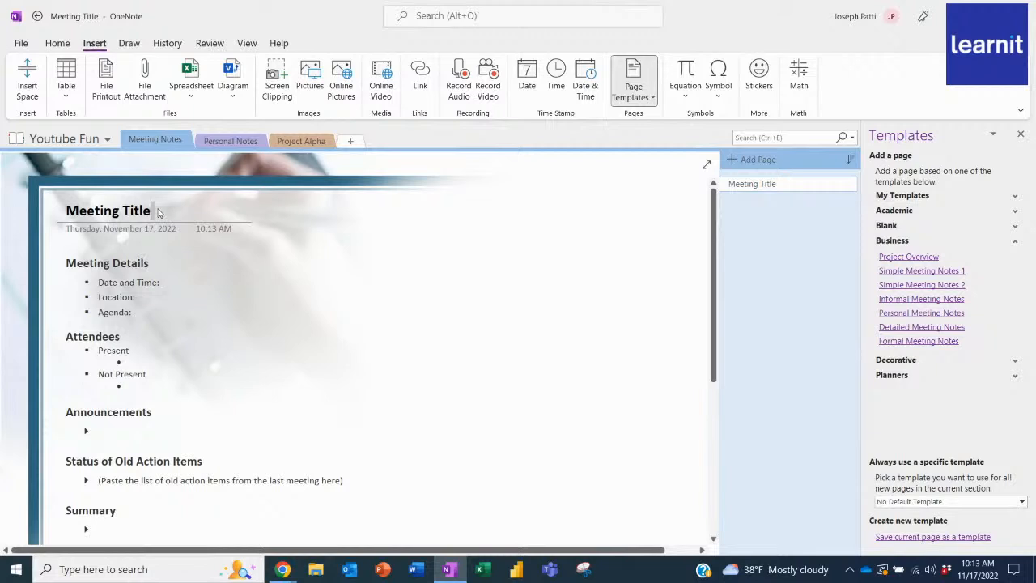
{"action": "left_click_drag", "start_coordinate": [153, 212], "coordinate": [2, 213]}
{"action": "type", "text": "11/17/2022"}
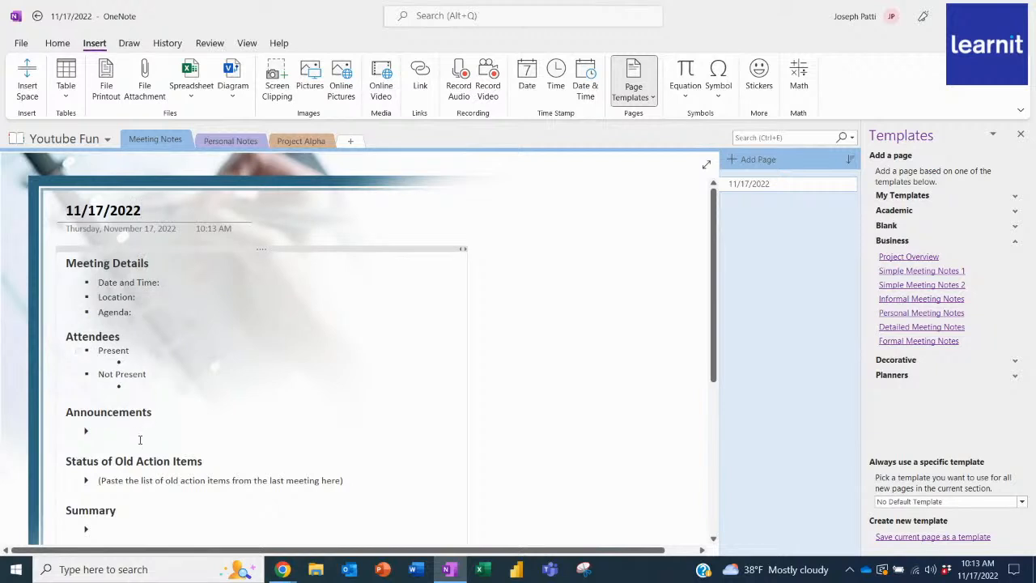
Enter "Project Alpha has now been released" as the bullet under Announcements.
{"action": "scroll", "coordinate": [141, 433], "scroll_direction": "down", "scroll_amount": 2}
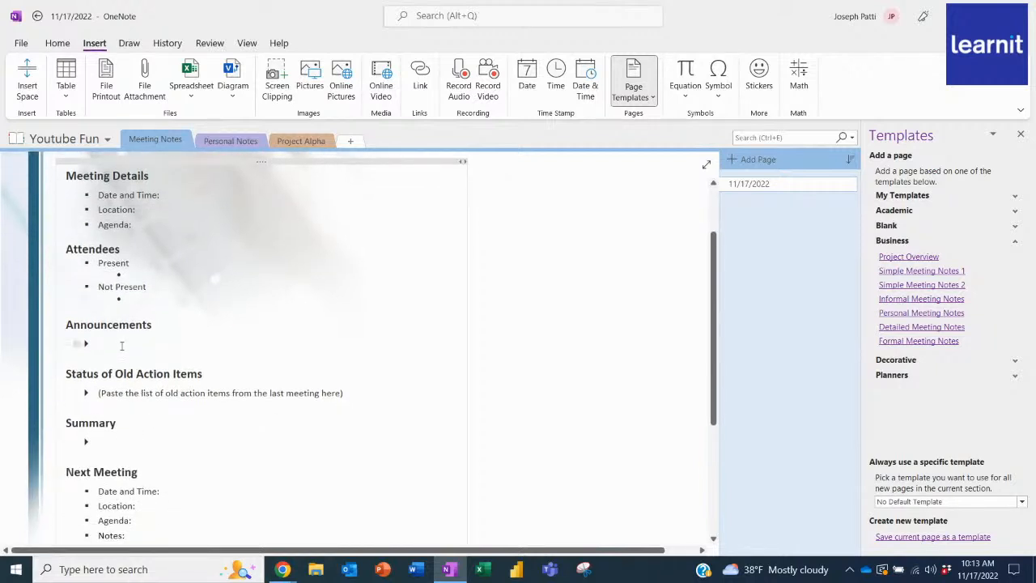
{"action": "type", "text": "Project Alpah"}
{"action": "key", "text": "BackSpace"}
{"action": "key", "text": "BackSpace"}
{"action": "type", "text": "ha"}
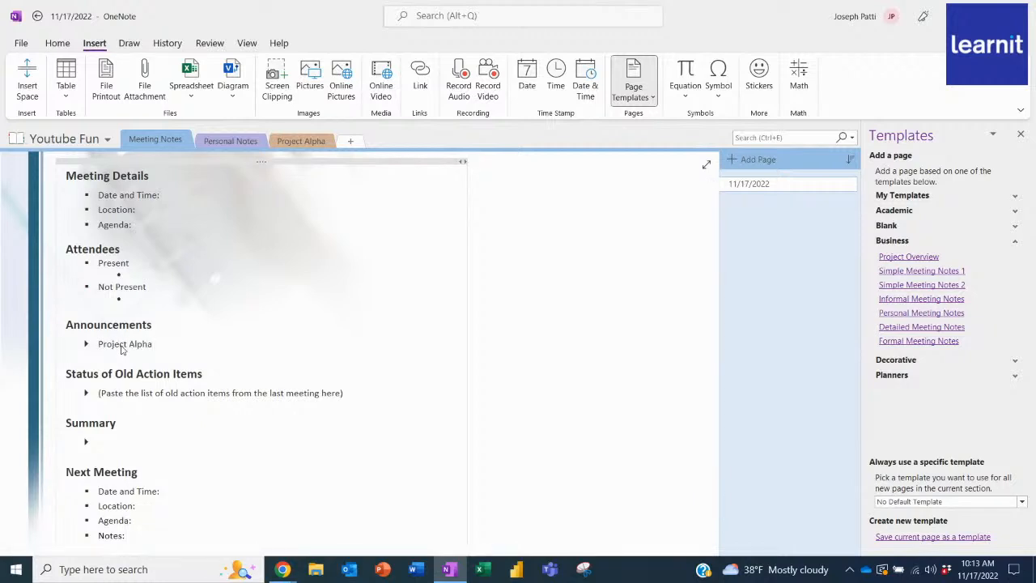
{"action": "type", "text": " has now been released"}
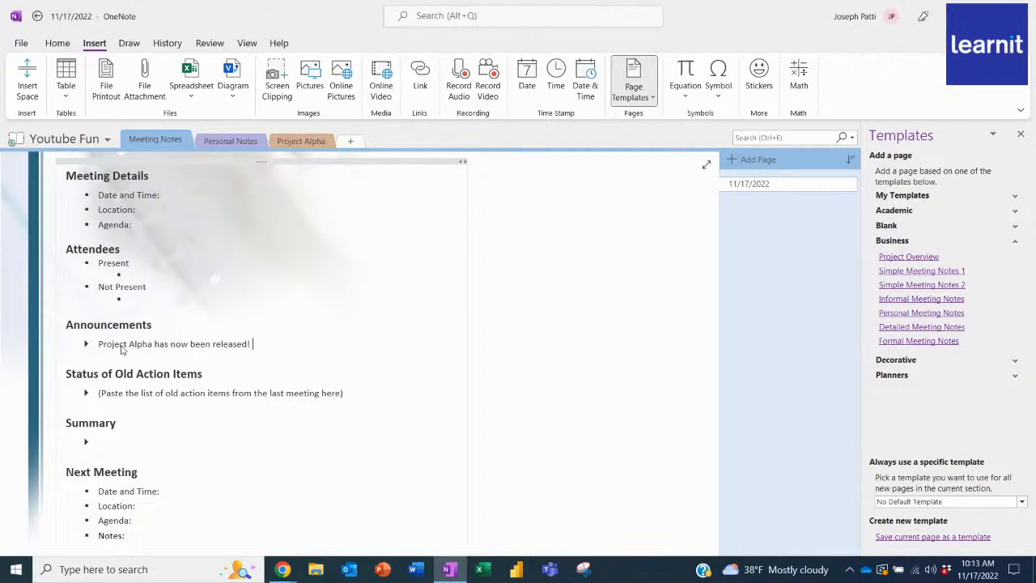
{"action": "type", "text": "! Version 1 is available with"}
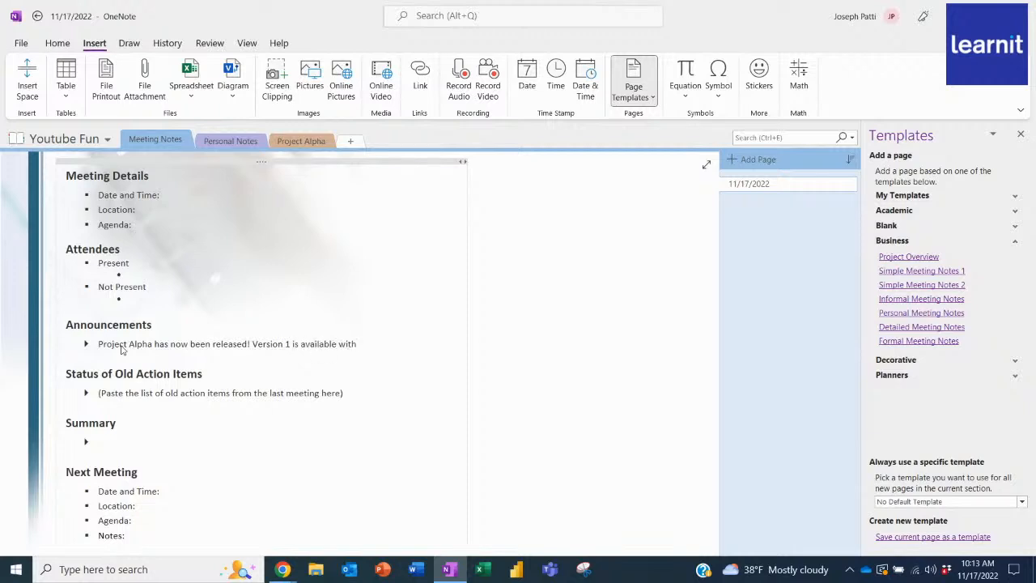
{"action": "type", "text": " version 2 coming nect quarter."}
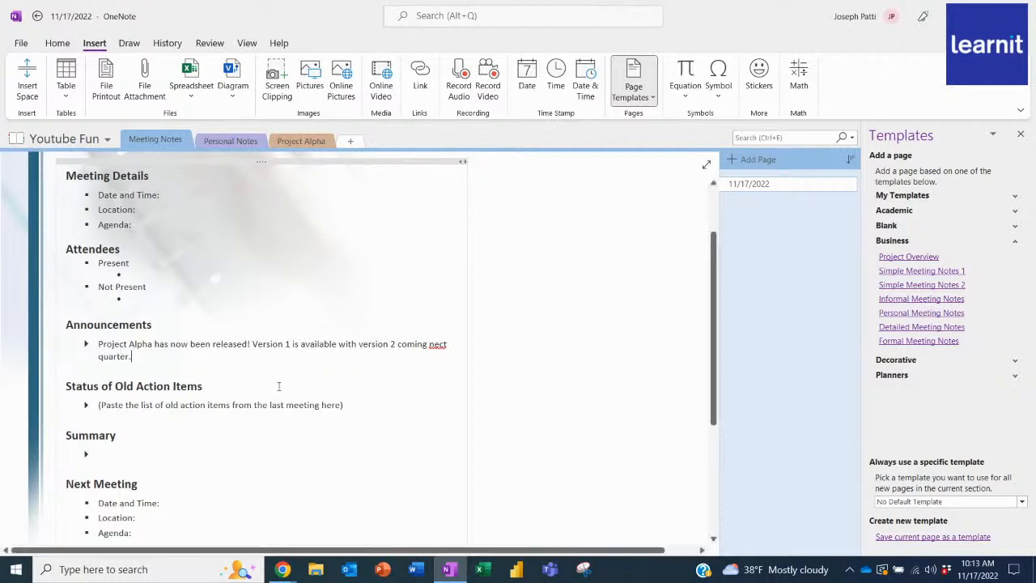
Extend the announcement with "! Version 1 is available with version 2 coming next quarter.", correcting the misspelled "nect" to "next".
{"action": "right_click", "coordinate": [441, 344]}
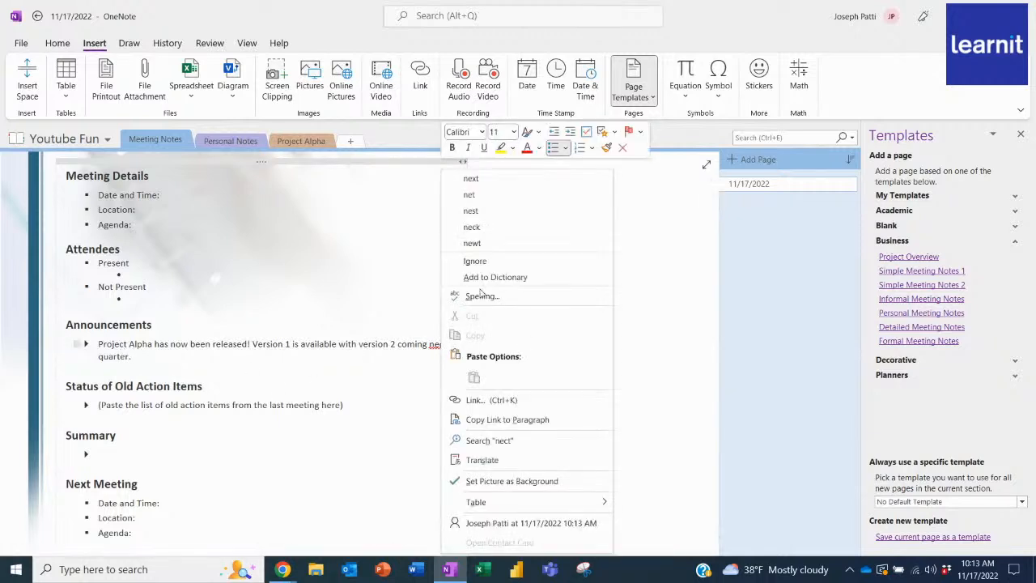
{"action": "left_click", "coordinate": [484, 194]}
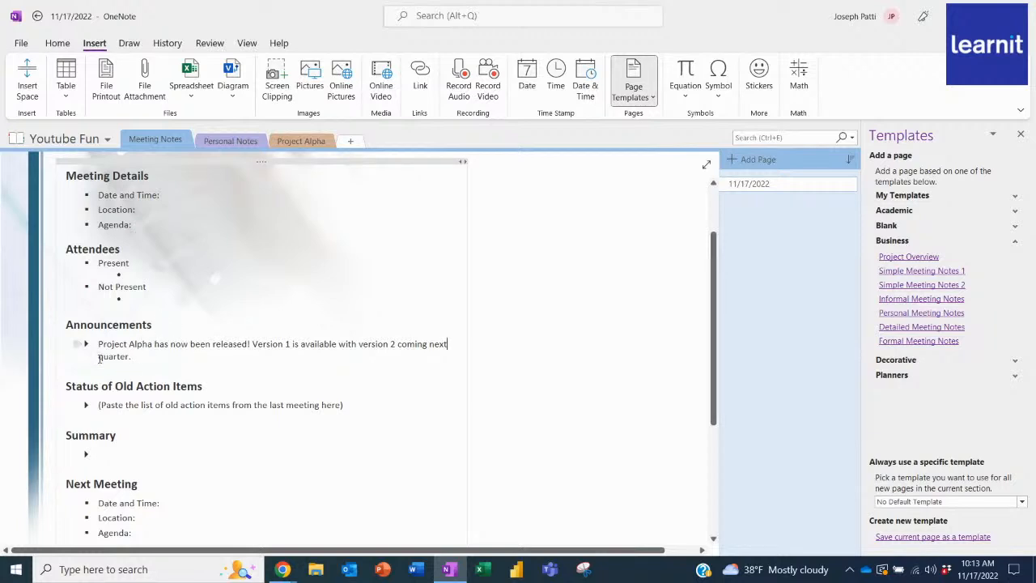
Write "Make sure to get the right permits for the start of Project Alpha" on the untitled page in the Personal Notes section.
{"action": "left_click", "coordinate": [308, 143]}
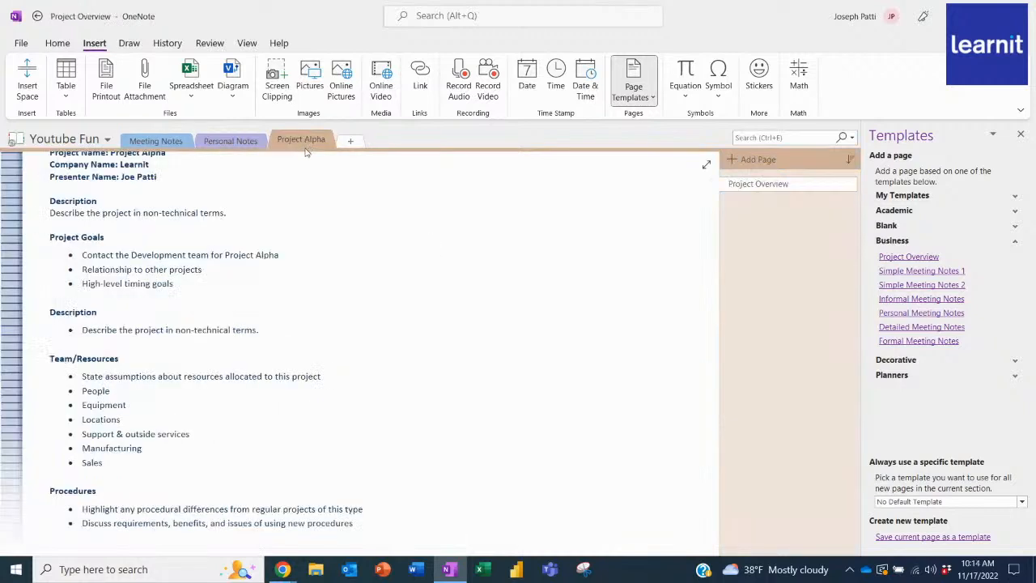
{"action": "left_click", "coordinate": [254, 148]}
{"action": "key", "text": "Return"}
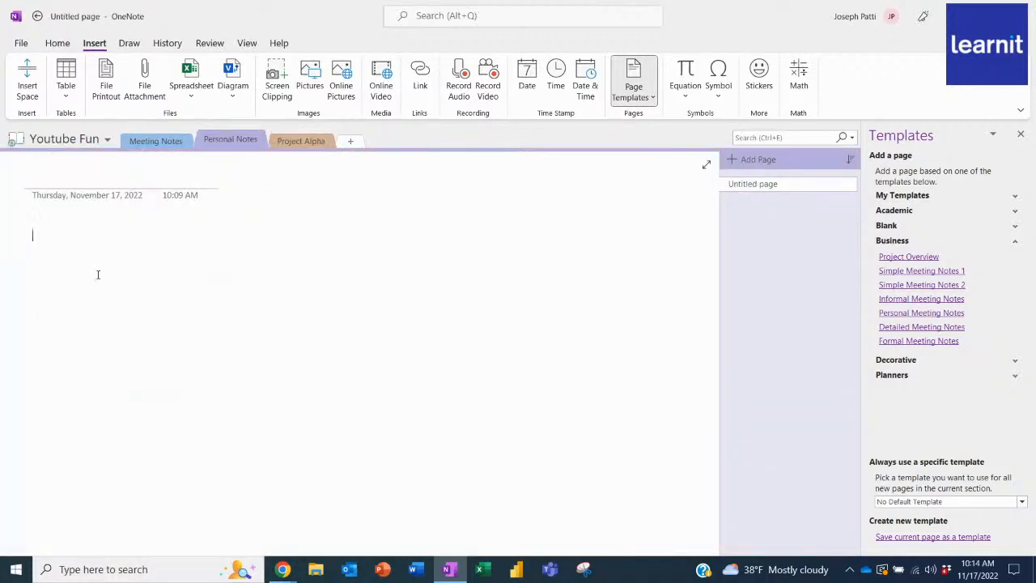
{"action": "type", "text": "Make "}
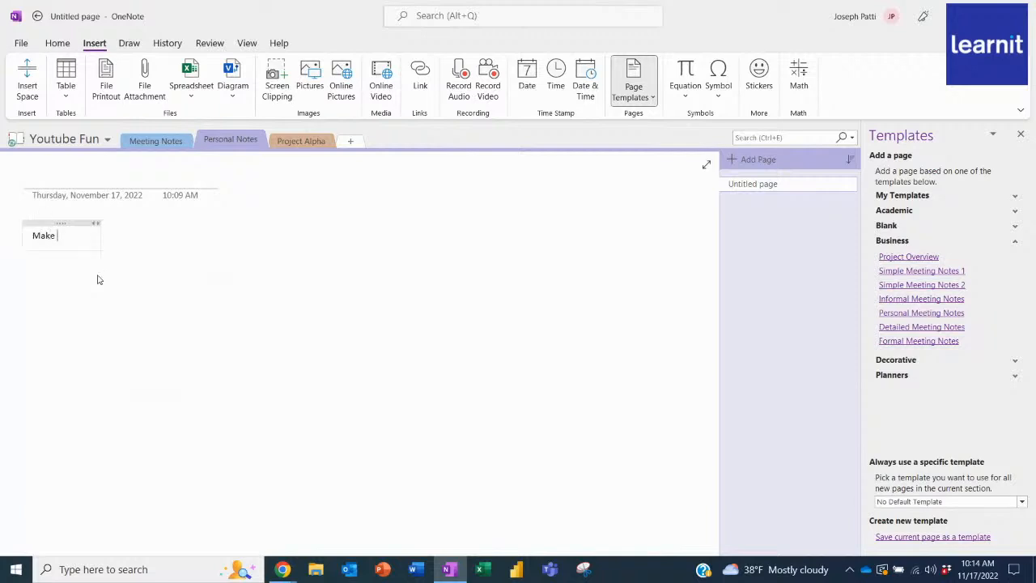
{"action": "type", "text": "sure to ge"}
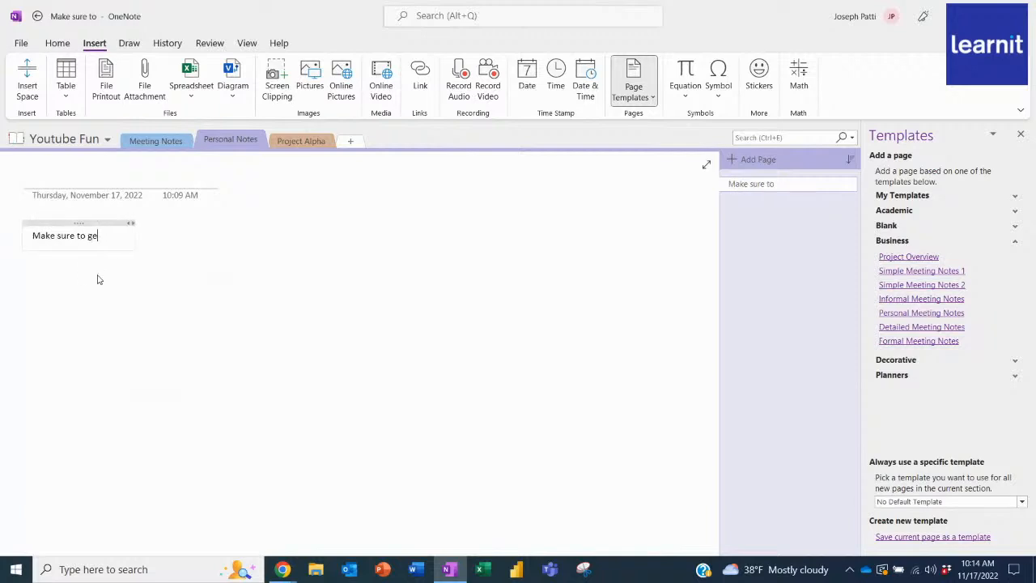
{"action": "type", "text": "t the right "}
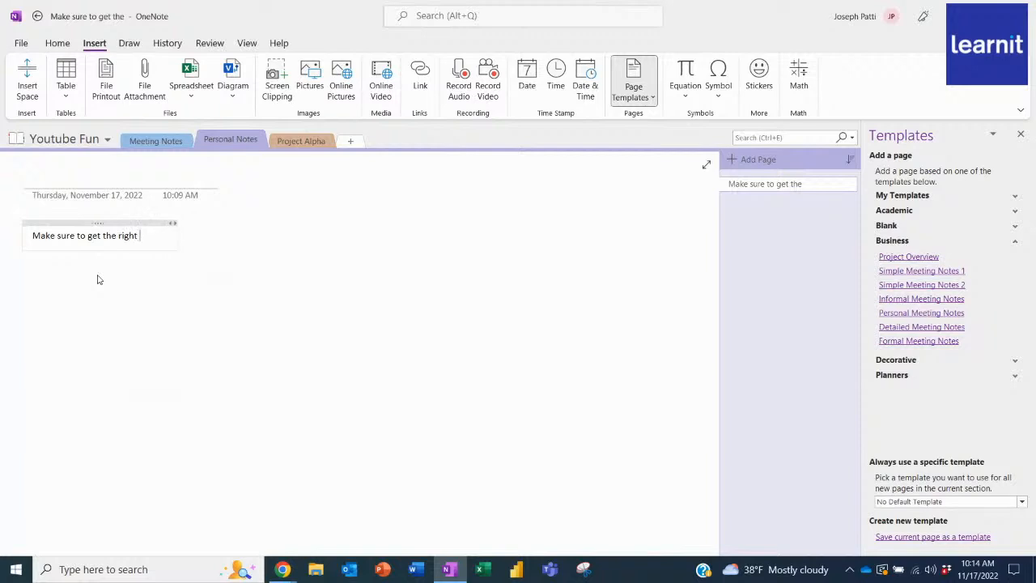
{"action": "type", "text": "permits fo"}
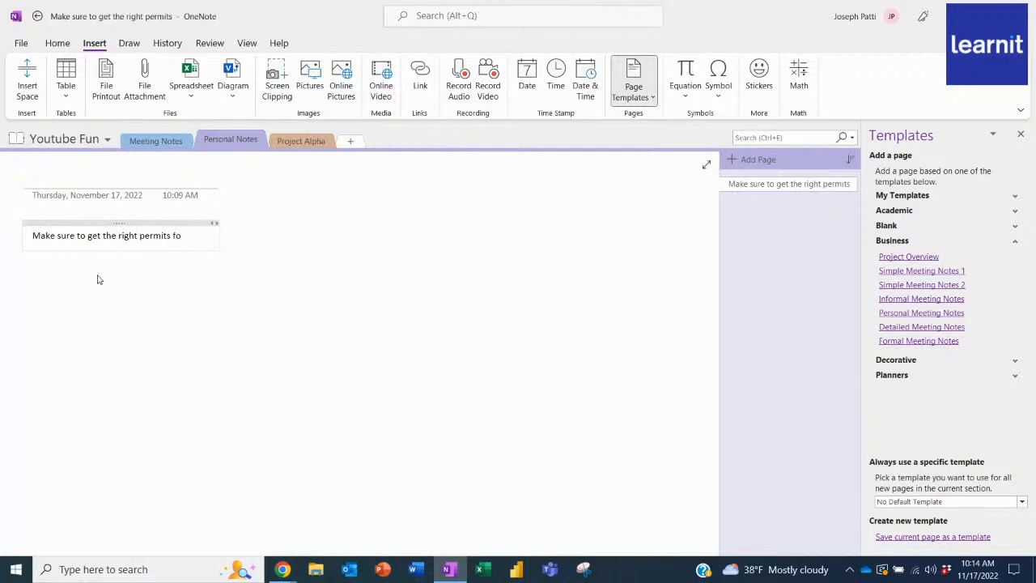
{"action": "type", "text": "r the start of"}
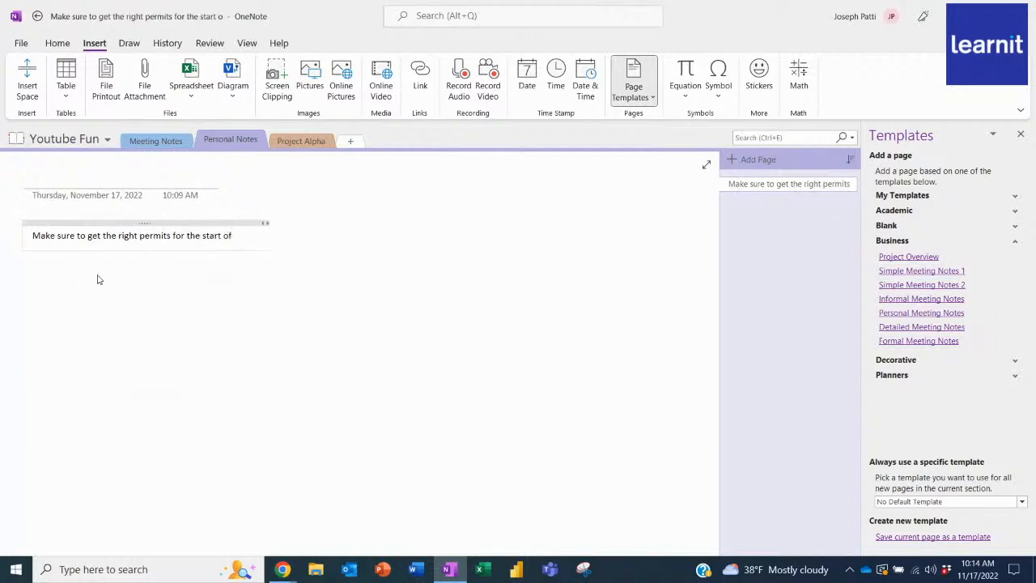
{"action": "type", "text": " Project Alpha"}
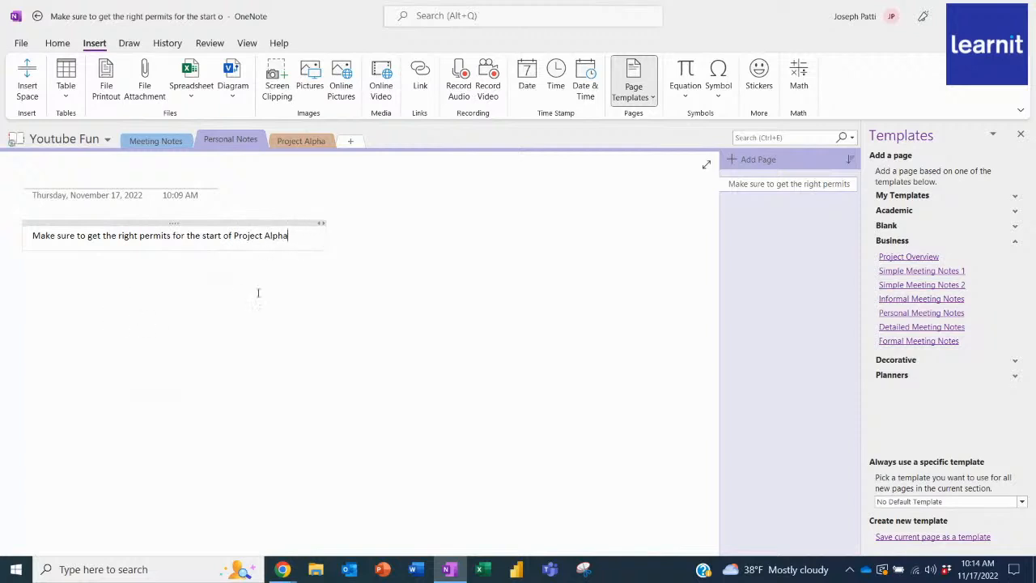
{"action": "left_click", "coordinate": [342, 279]}
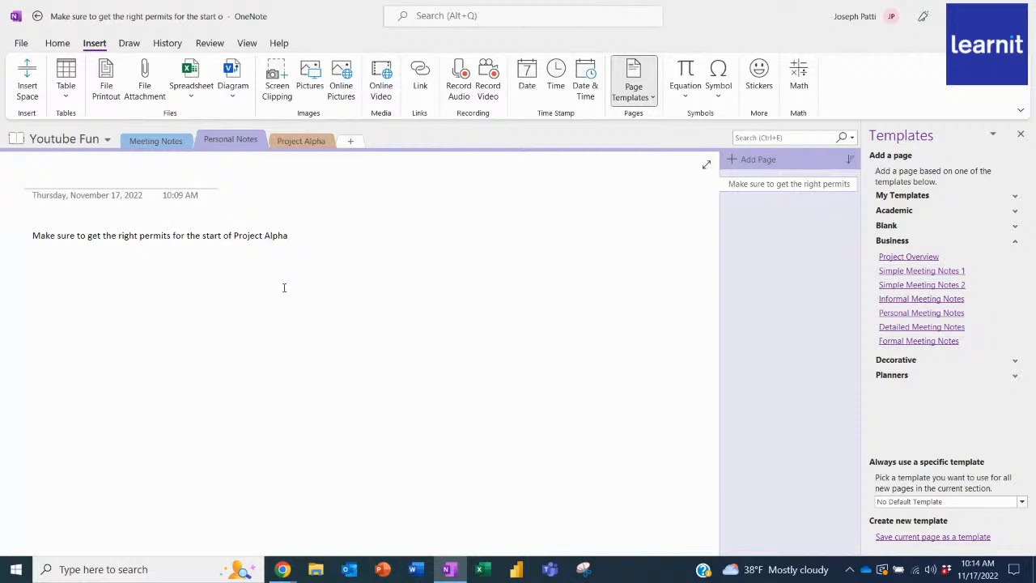
Look over the notes in the Meeting Notes, Project Alpha and Personal Notes sections, ending in Meeting Notes.
{"action": "left_click", "coordinate": [152, 142]}
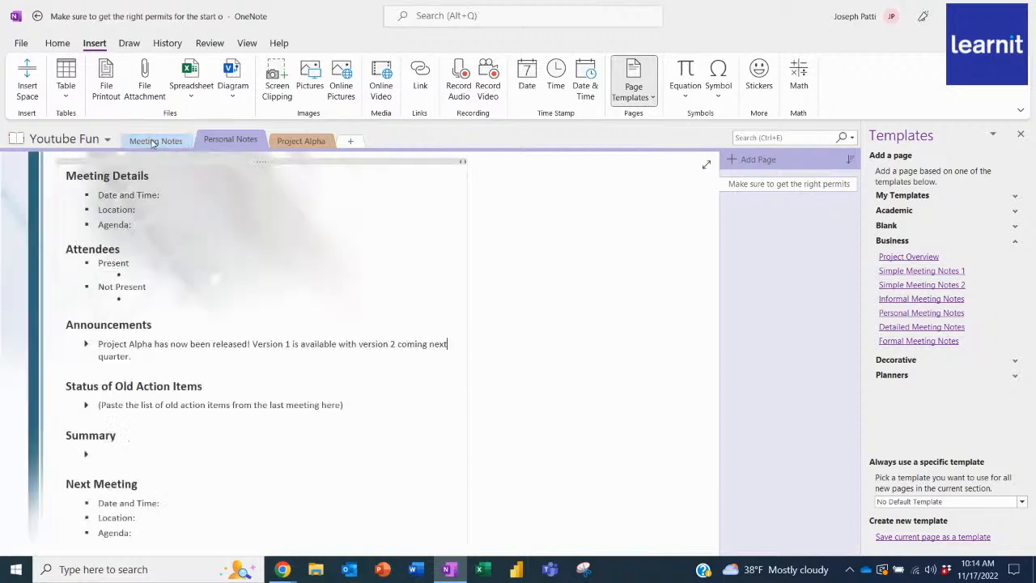
{"action": "left_click", "coordinate": [320, 145]}
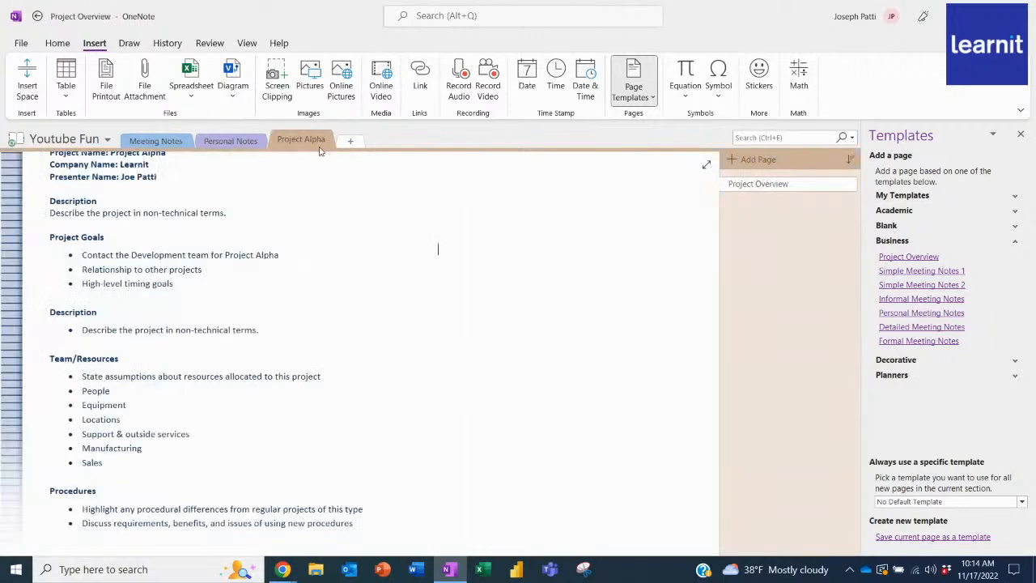
{"action": "left_click", "coordinate": [231, 142]}
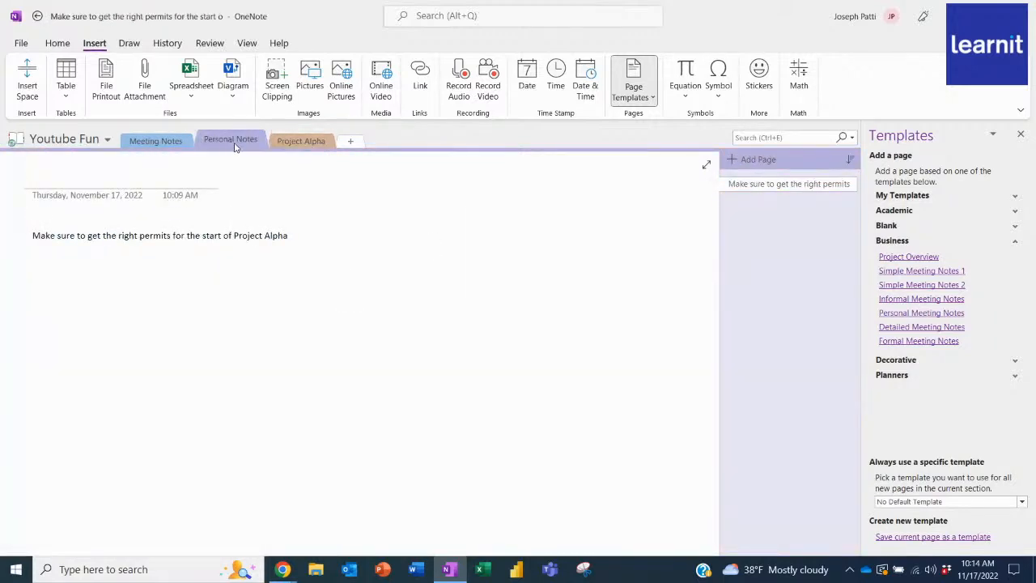
{"action": "left_click", "coordinate": [183, 144]}
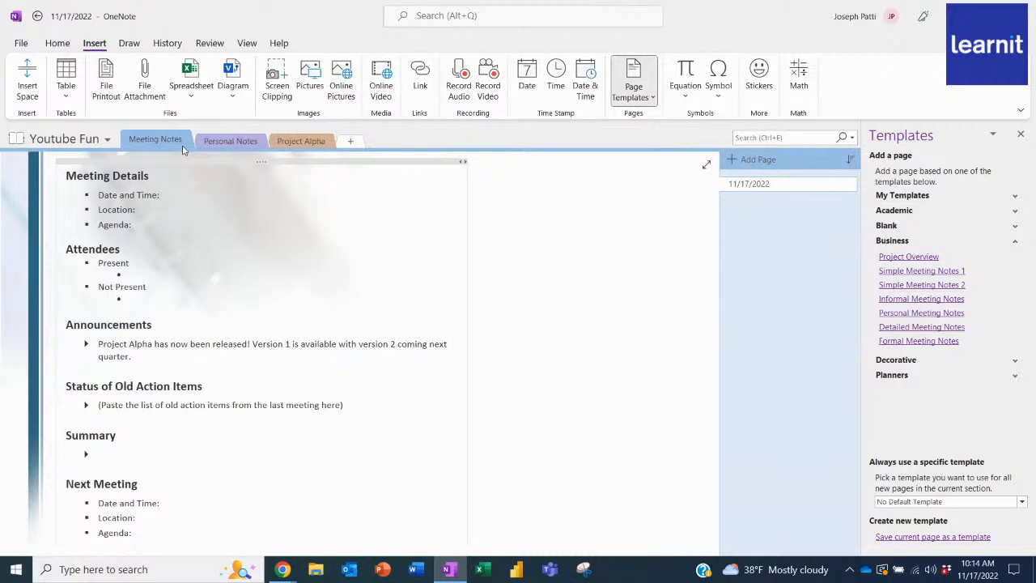
Delete the existing custom tag with the blue star and blue highlight from the list of tags.
{"action": "left_click", "coordinate": [72, 50]}
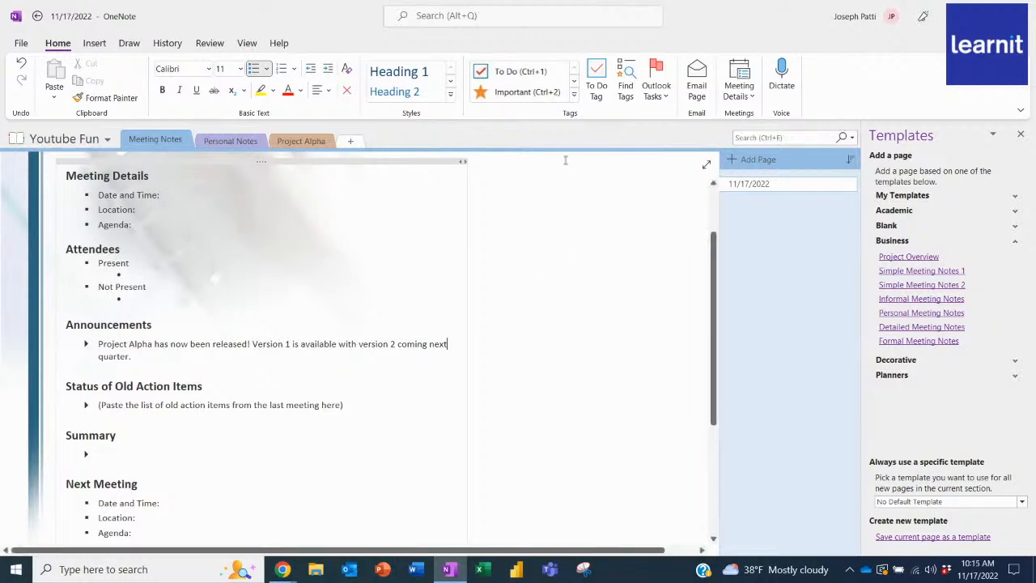
{"action": "left_click", "coordinate": [574, 96]}
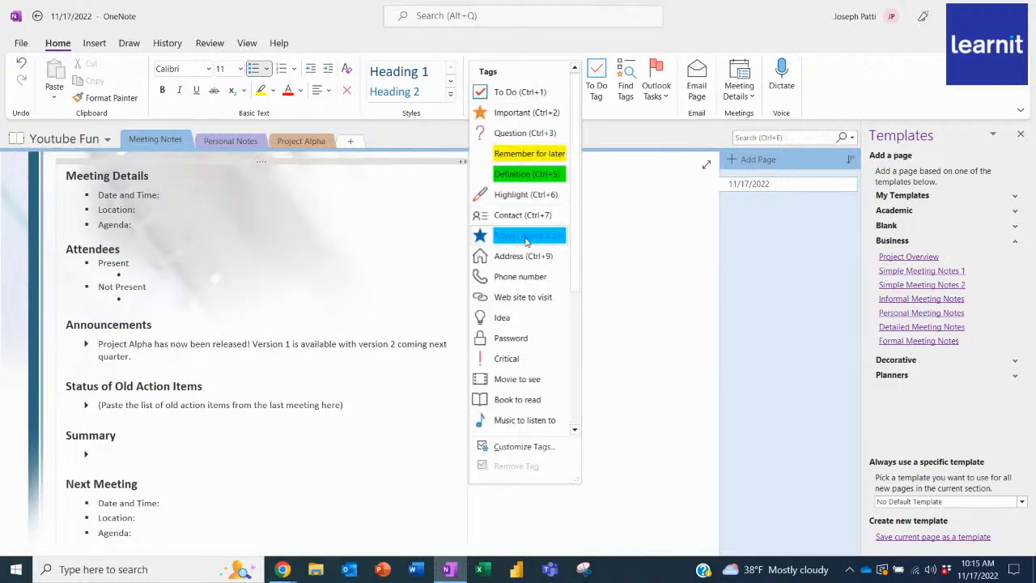
{"action": "right_click", "coordinate": [526, 239]}
{"action": "left_click", "coordinate": [556, 243]}
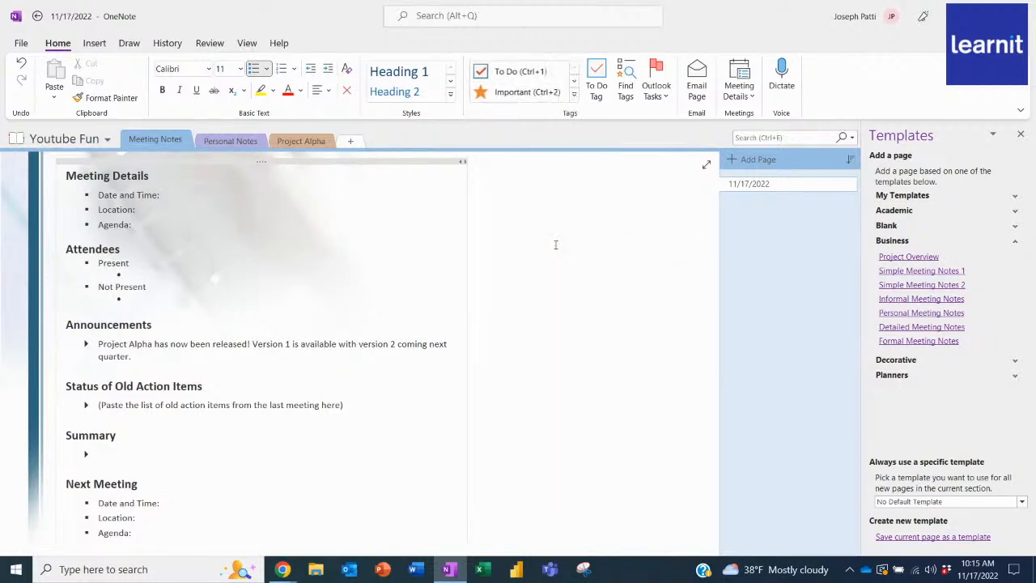
{"action": "left_click", "coordinate": [575, 97]}
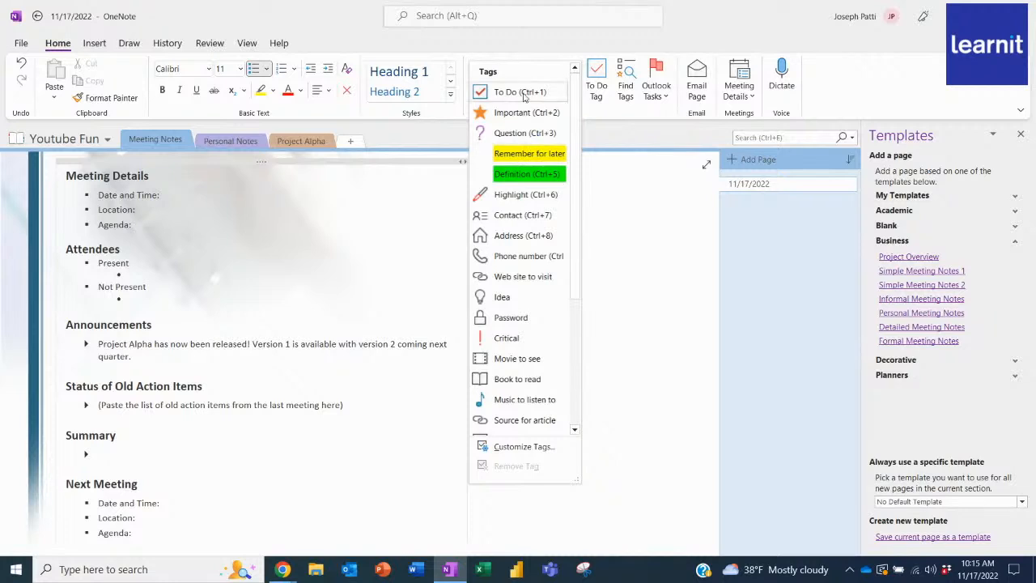
Mark the permits note in the Personal Notes section with the To Do tag.
{"action": "left_click", "coordinate": [254, 142]}
{"action": "left_click", "coordinate": [254, 142]}
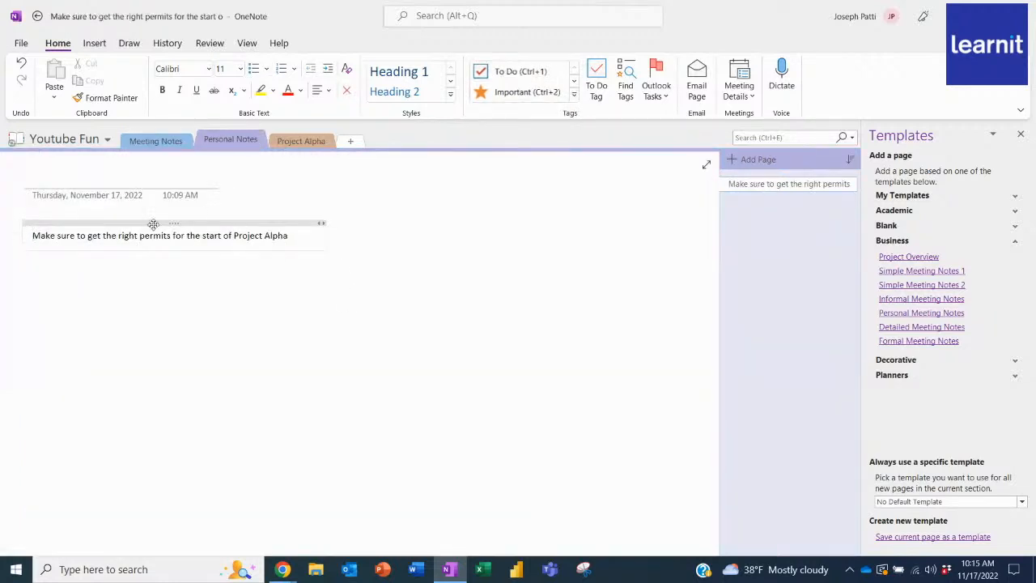
{"action": "left_click", "coordinate": [511, 72]}
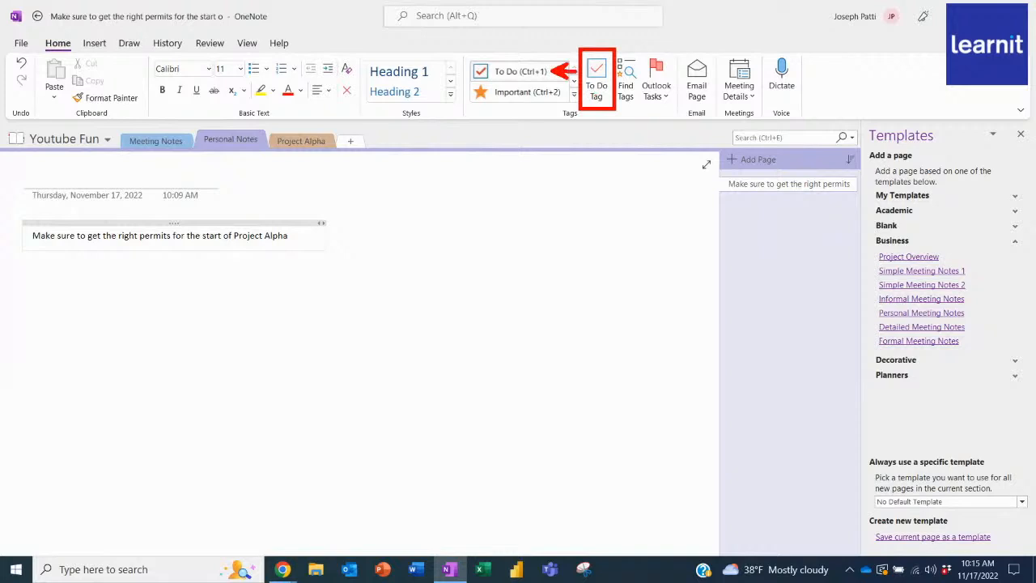
{"action": "left_click", "coordinate": [597, 81]}
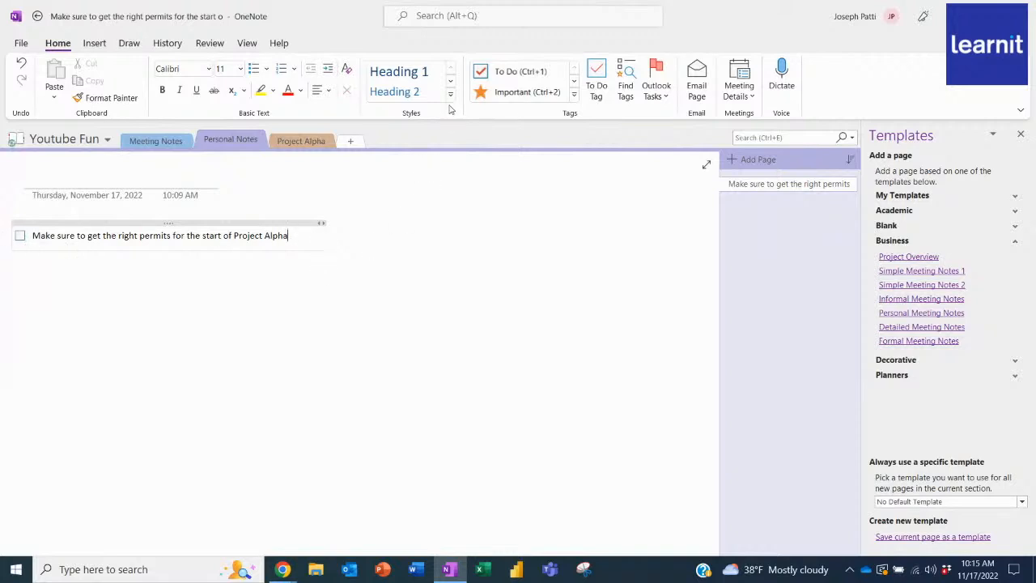
Start a new custom tag named "Project Alpha" with the green star symbol.
{"action": "left_click", "coordinate": [574, 95]}
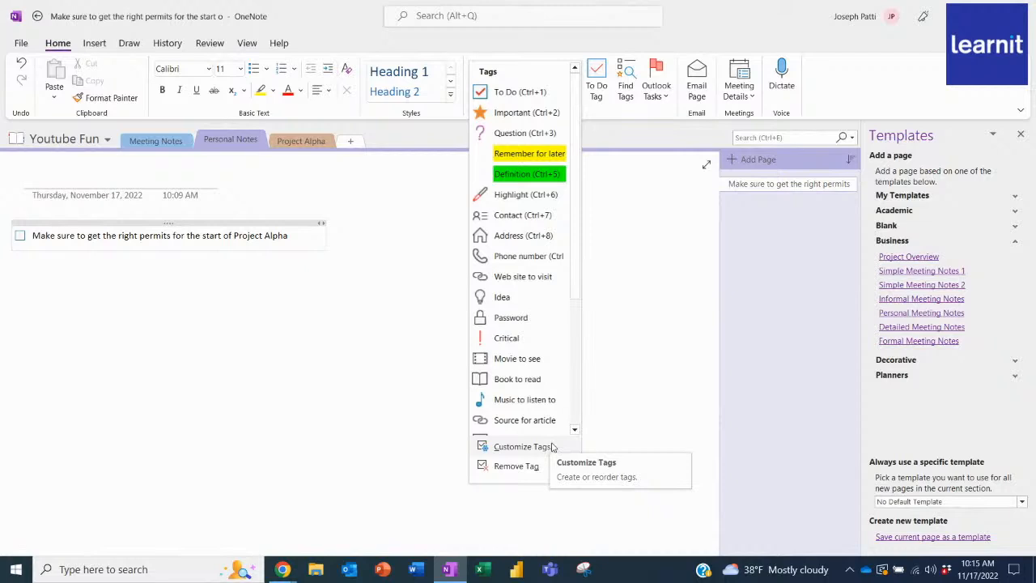
{"action": "left_click", "coordinate": [523, 446]}
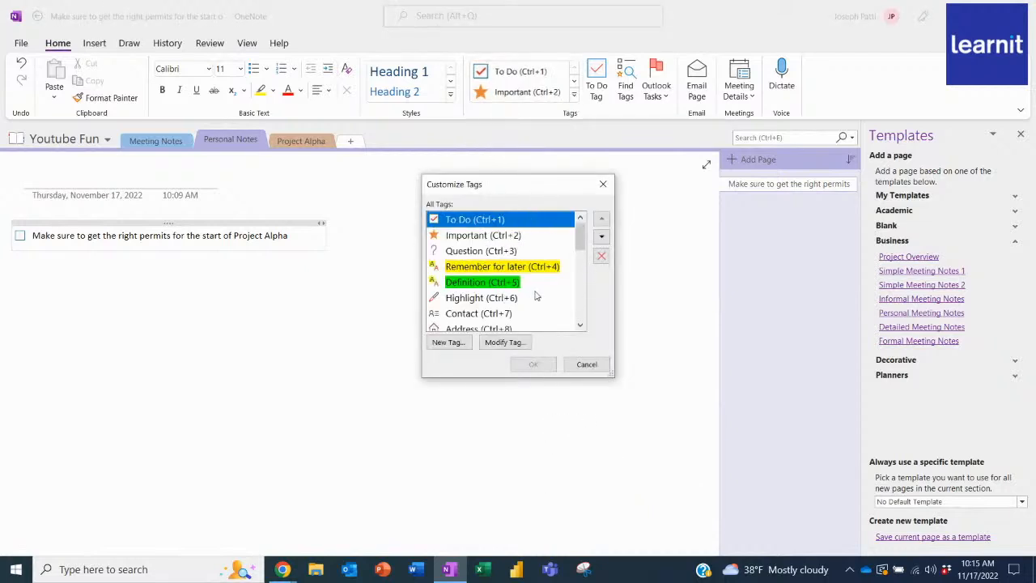
{"action": "left_click_drag", "start_coordinate": [580, 235], "coordinate": [577, 205]}
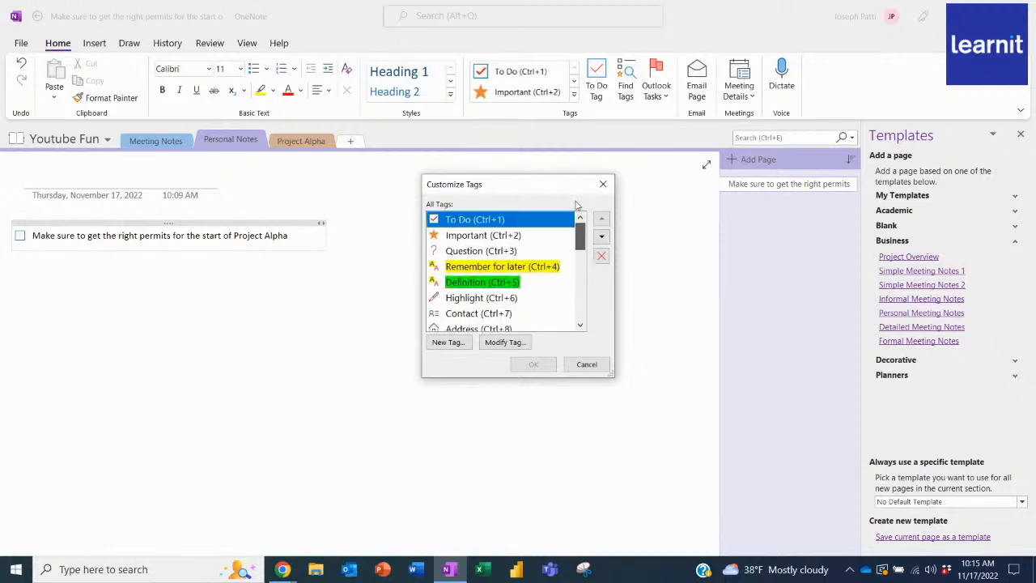
{"action": "left_click", "coordinate": [450, 344]}
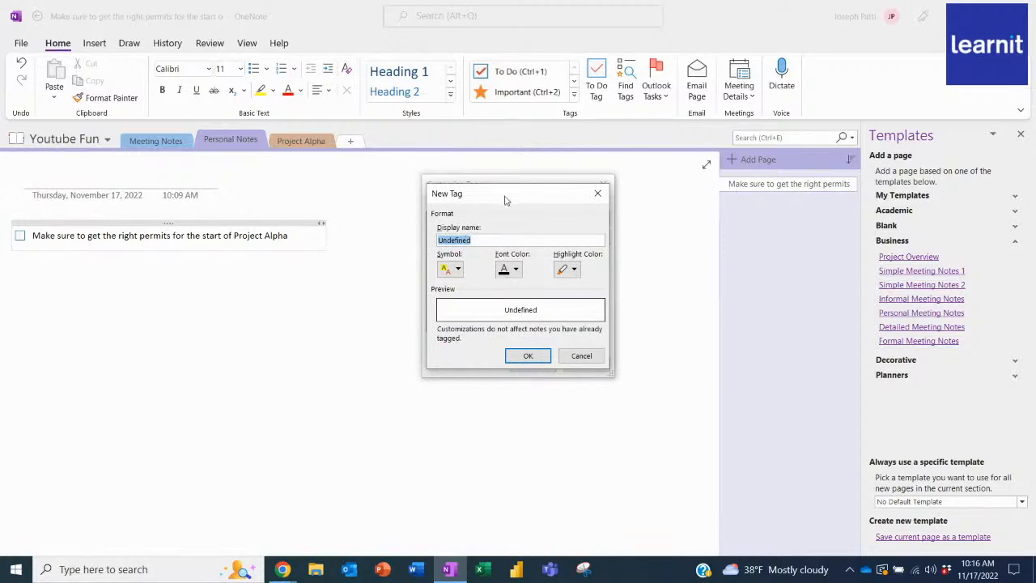
{"action": "type", "text": "Project Alpha"}
{"action": "left_click", "coordinate": [458, 269]}
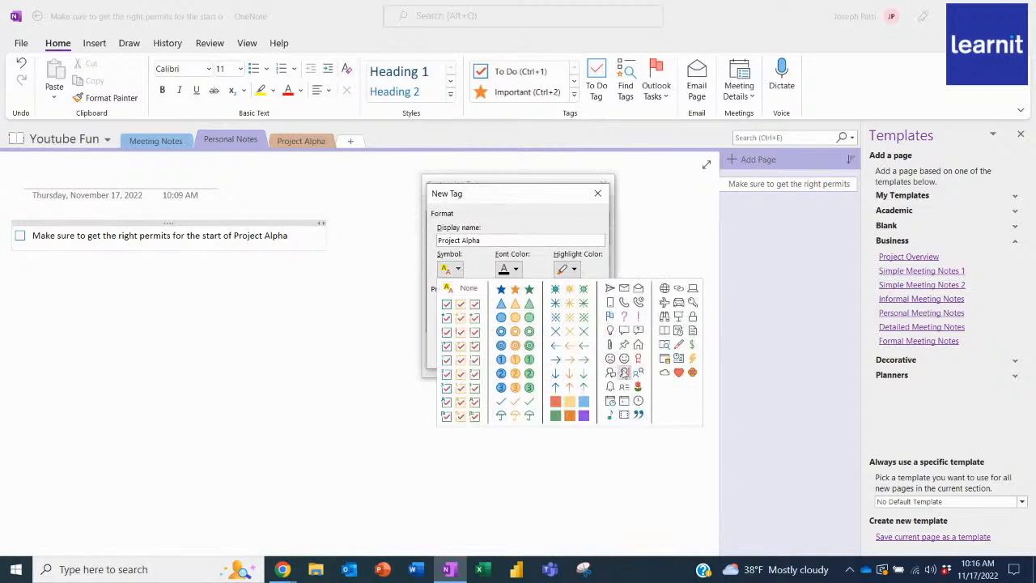
{"action": "left_click", "coordinate": [529, 291]}
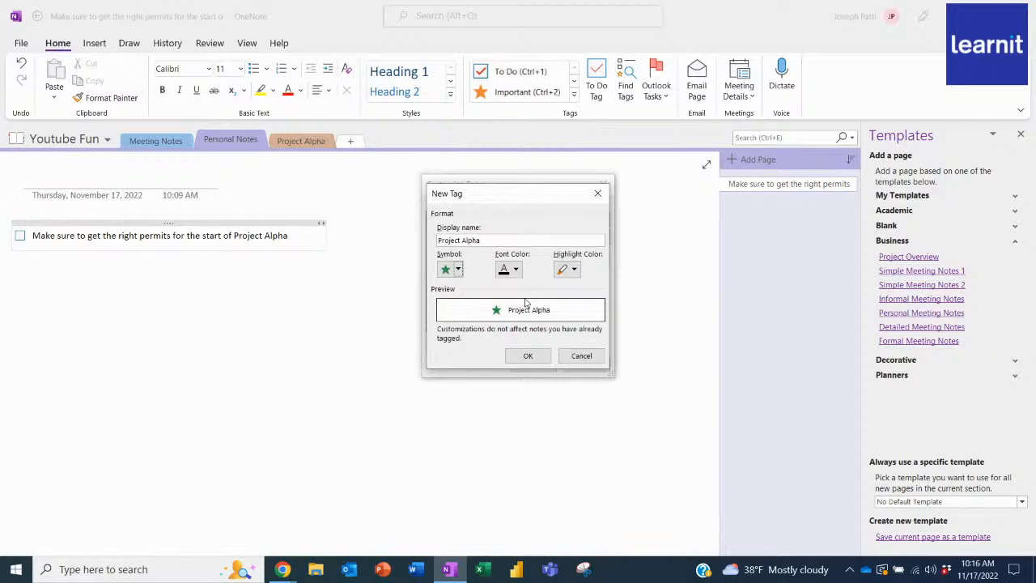
Give the Project Alpha tag a green font colour and a Sky Blue highlight, and create it.
{"action": "left_click", "coordinate": [516, 272]}
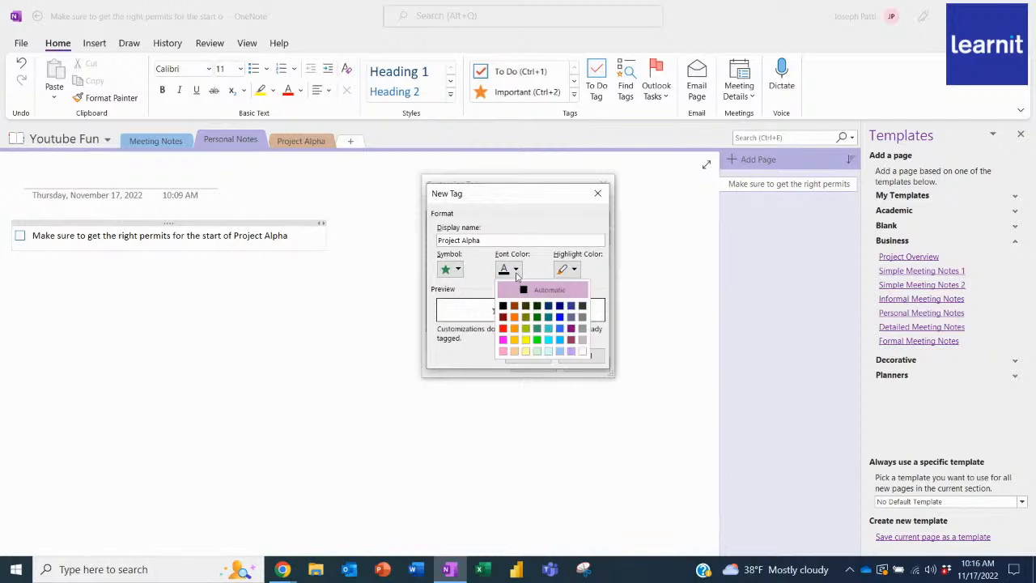
{"action": "left_click", "coordinate": [537, 341]}
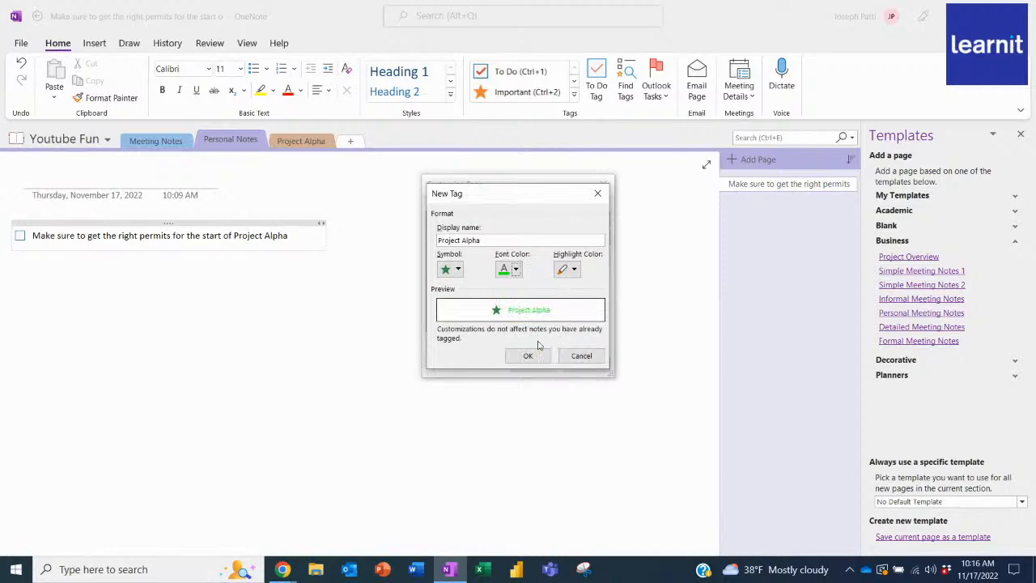
{"action": "left_click", "coordinate": [574, 270]}
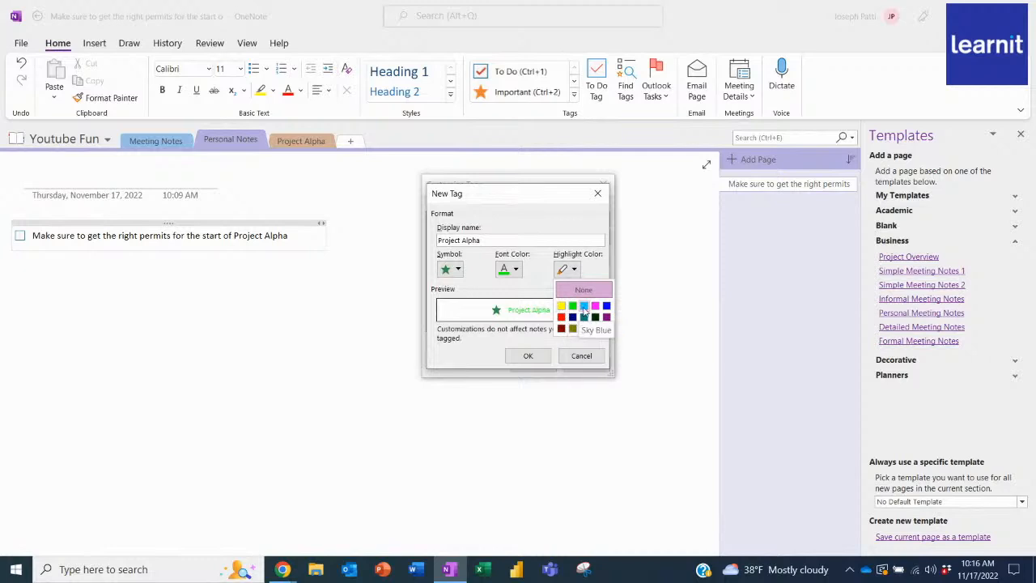
{"action": "left_click", "coordinate": [584, 306]}
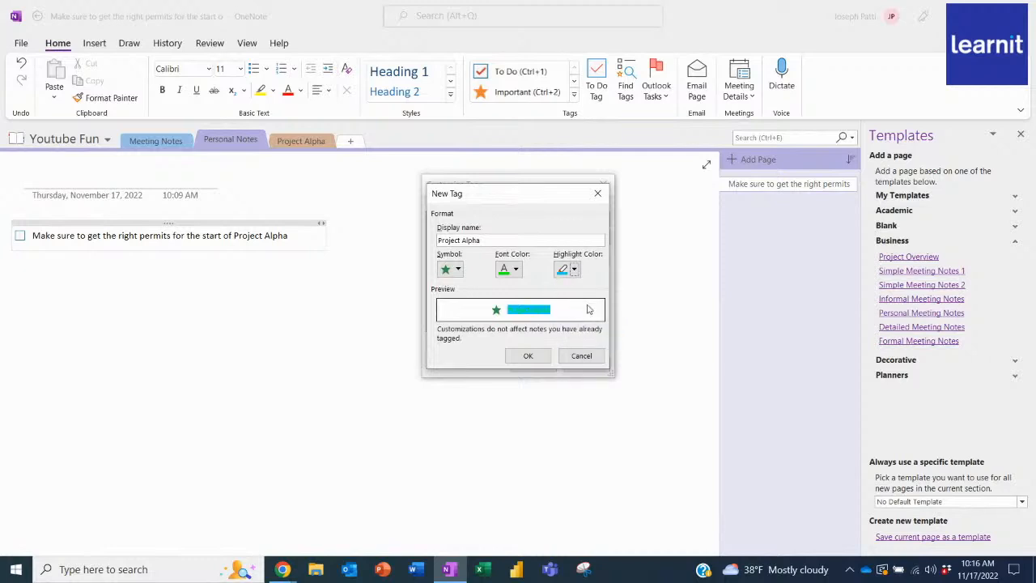
{"action": "left_click", "coordinate": [516, 270]}
{"action": "left_click", "coordinate": [538, 332]}
{"action": "left_click", "coordinate": [528, 355]}
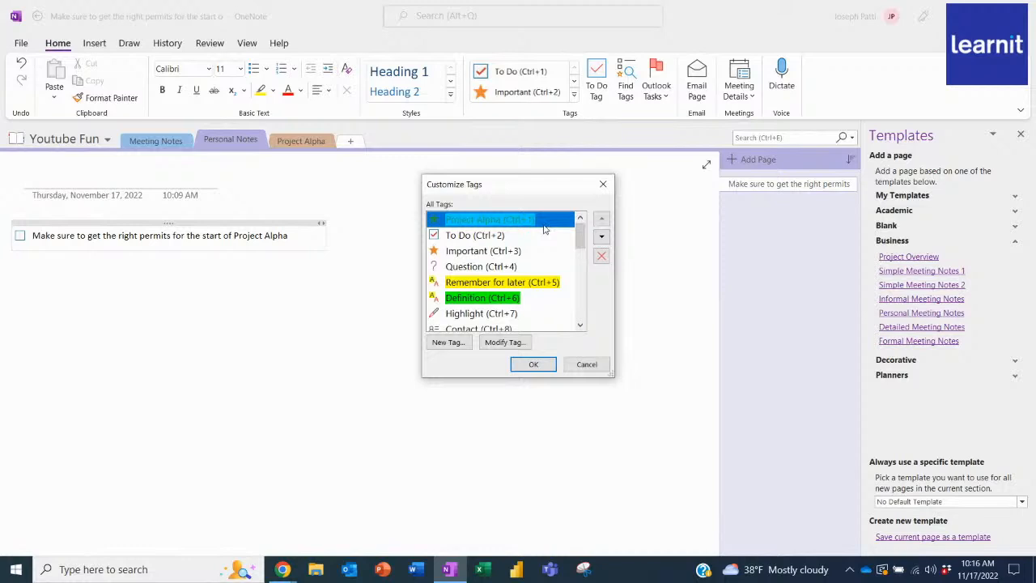
Move the Project Alpha tag directly below Contact in the tag order, save the tag changes and close the Templates pane.
{"action": "left_click", "coordinate": [602, 238]}
{"action": "left_click", "coordinate": [602, 237]}
{"action": "left_click", "coordinate": [601, 238]}
{"action": "left_click", "coordinate": [601, 237]}
{"action": "left_click", "coordinate": [601, 237]}
{"action": "left_click", "coordinate": [601, 237]}
{"action": "left_click", "coordinate": [602, 237]}
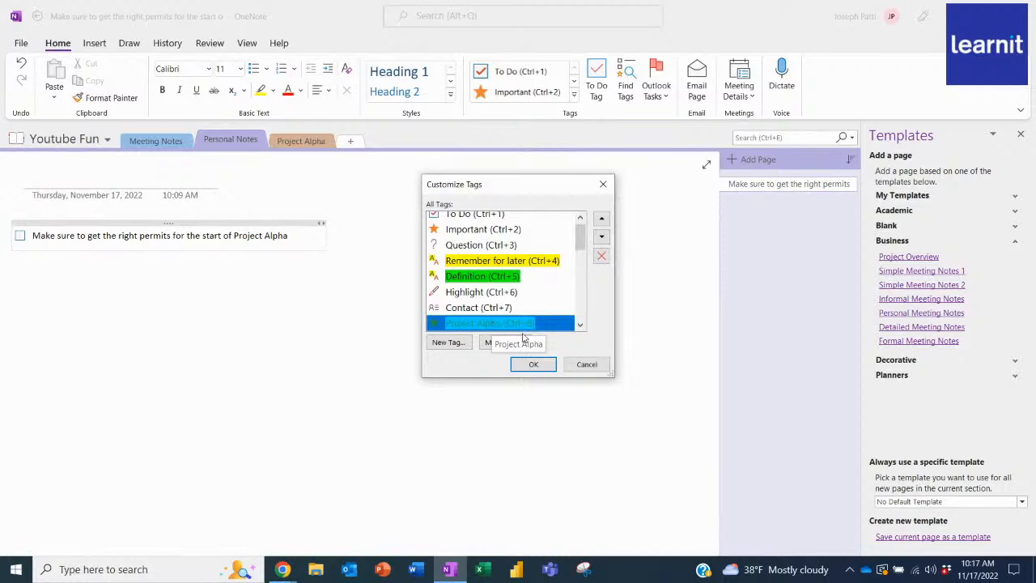
{"action": "left_click", "coordinate": [534, 365]}
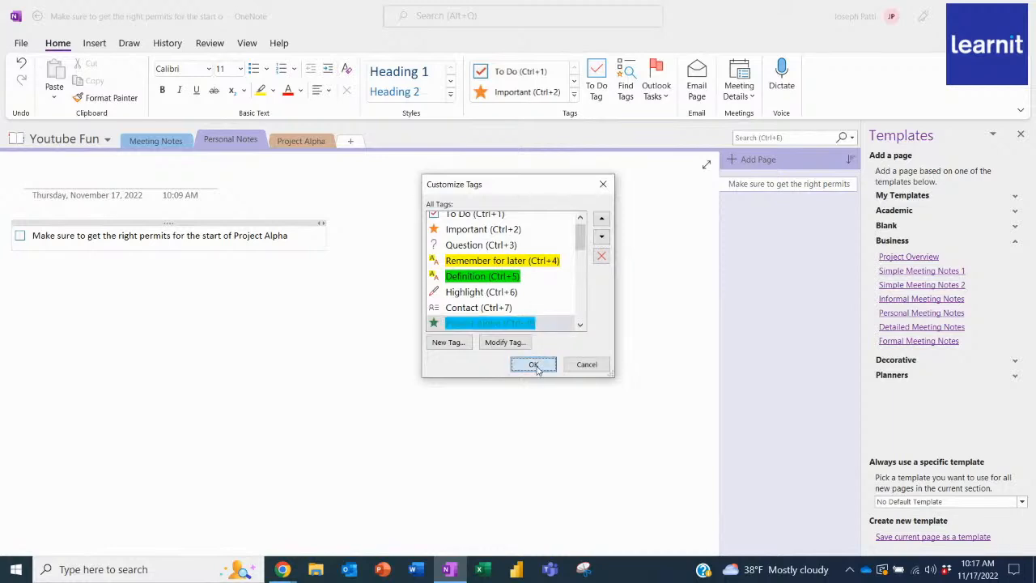
{"action": "left_click", "coordinate": [1020, 134]}
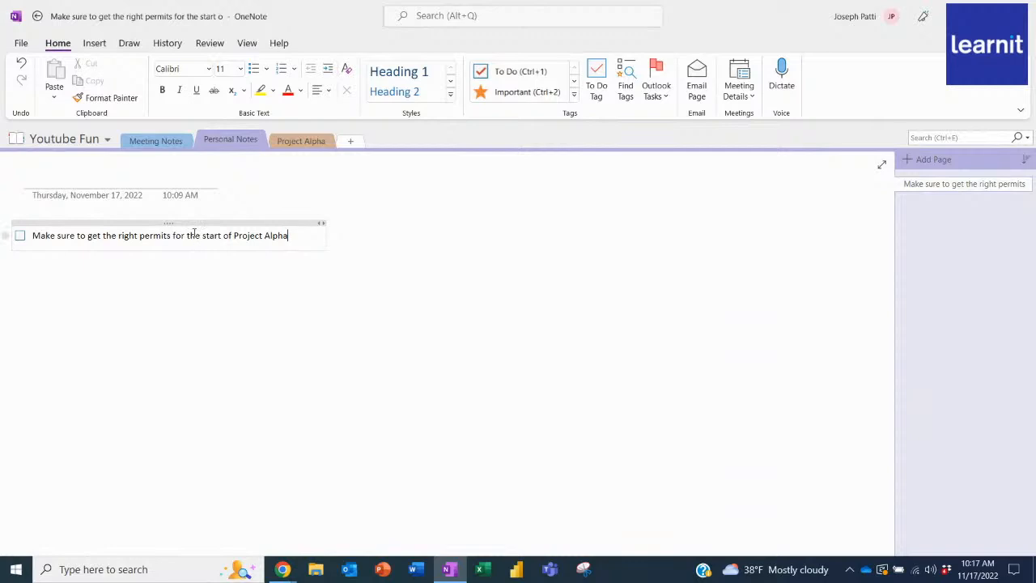
Apply the Project Alpha tag to "Contact the Development team for Project Alpha" under Project Goals in the Project Alpha section.
{"action": "left_click", "coordinate": [170, 143]}
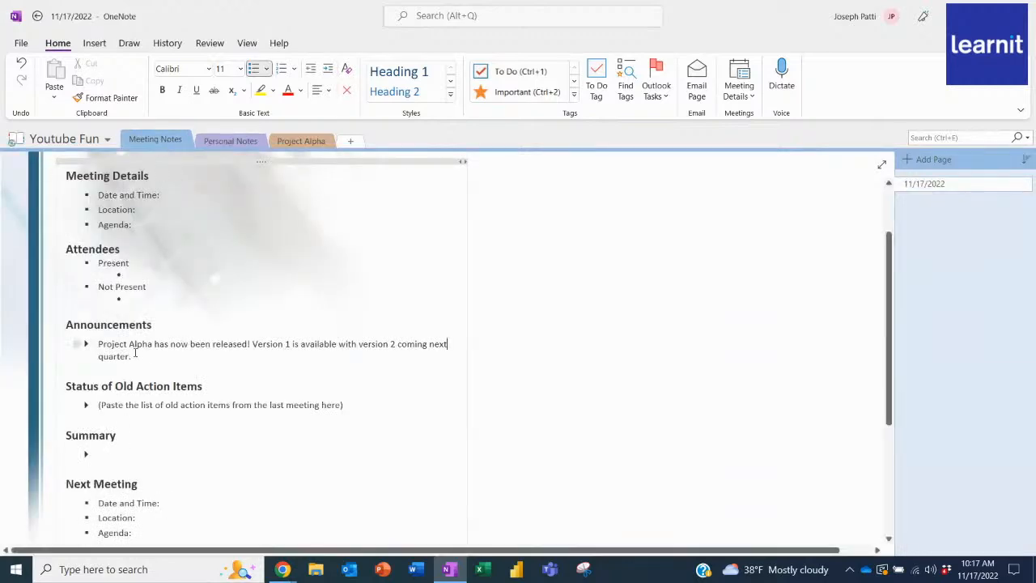
{"action": "left_click", "coordinate": [300, 141]}
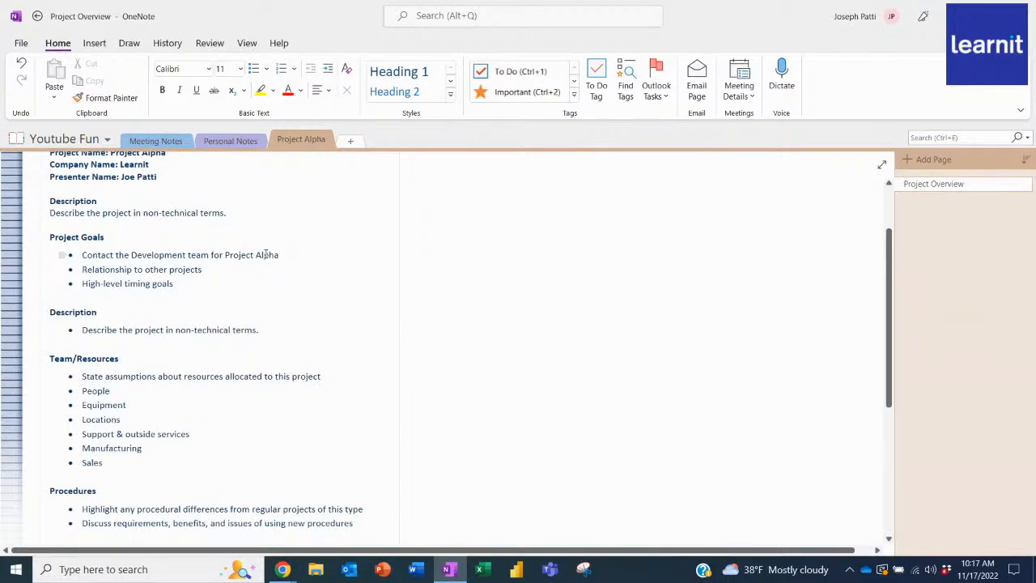
{"action": "double_click", "coordinate": [265, 255]}
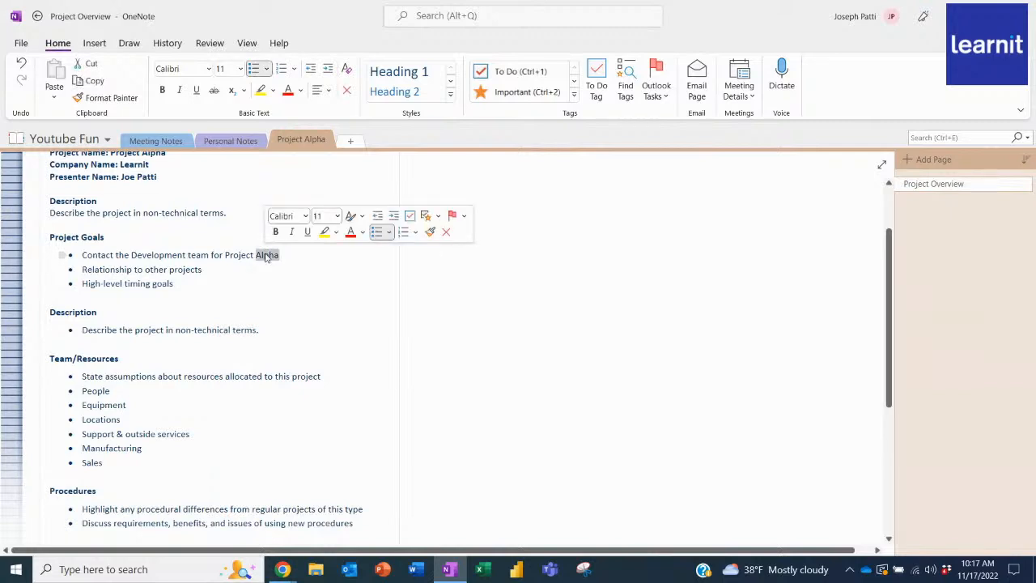
{"action": "triple_click", "coordinate": [266, 255]}
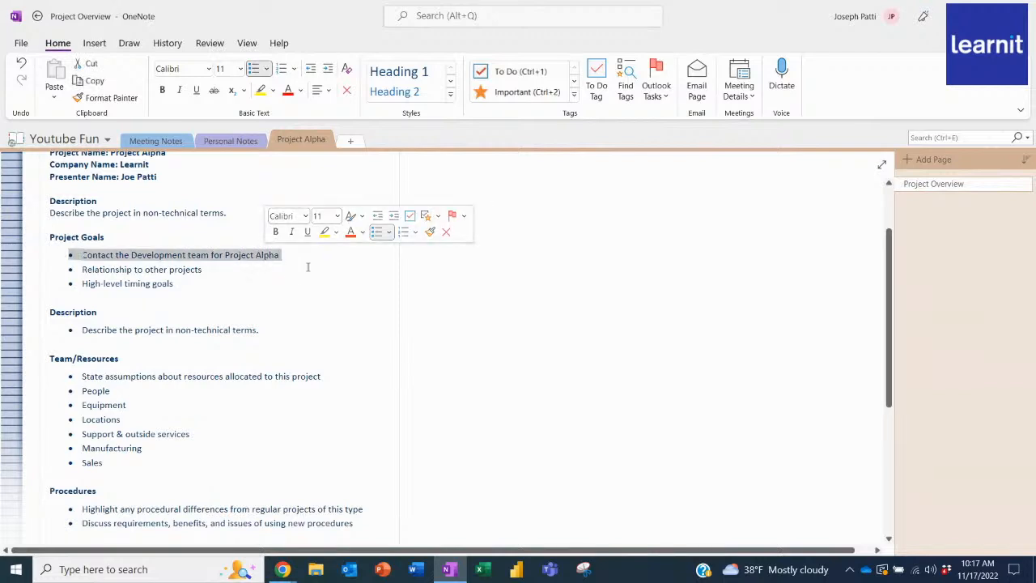
{"action": "left_click", "coordinate": [286, 254]}
{"action": "left_click_drag", "start_coordinate": [286, 254], "coordinate": [81, 255]}
{"action": "left_click", "coordinate": [291, 259]}
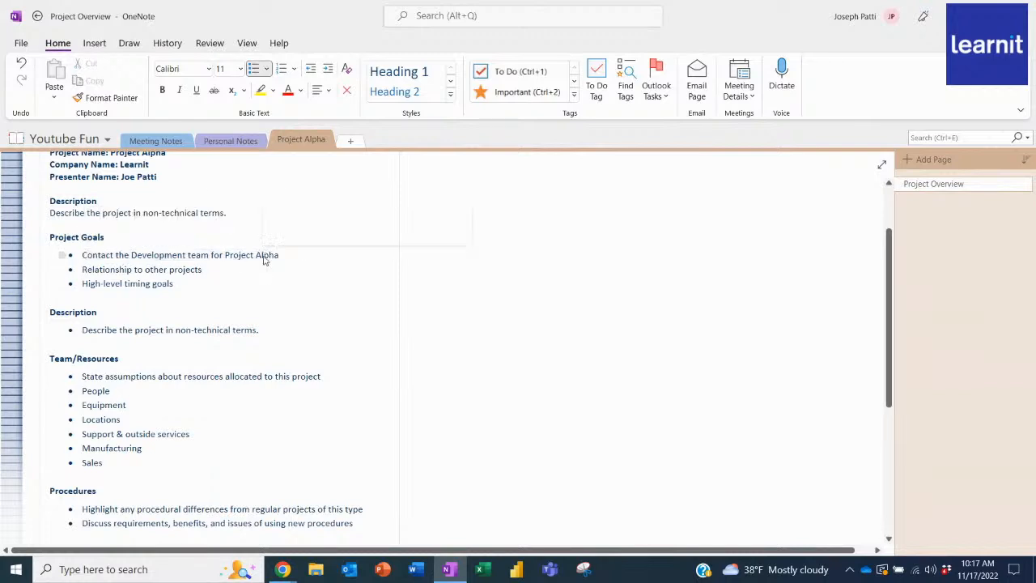
{"action": "triple_click", "coordinate": [264, 258]}
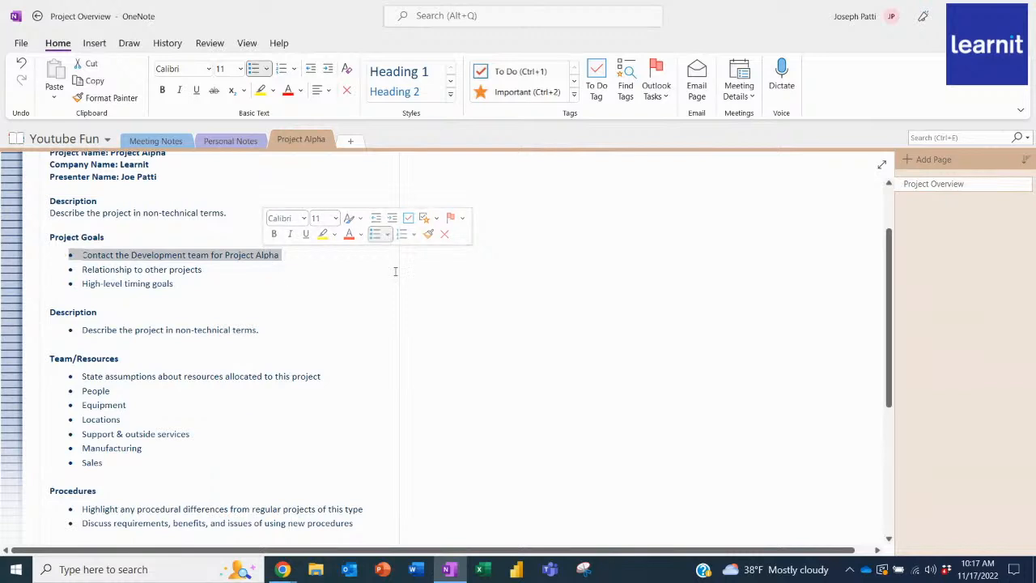
{"action": "left_click", "coordinate": [573, 101]}
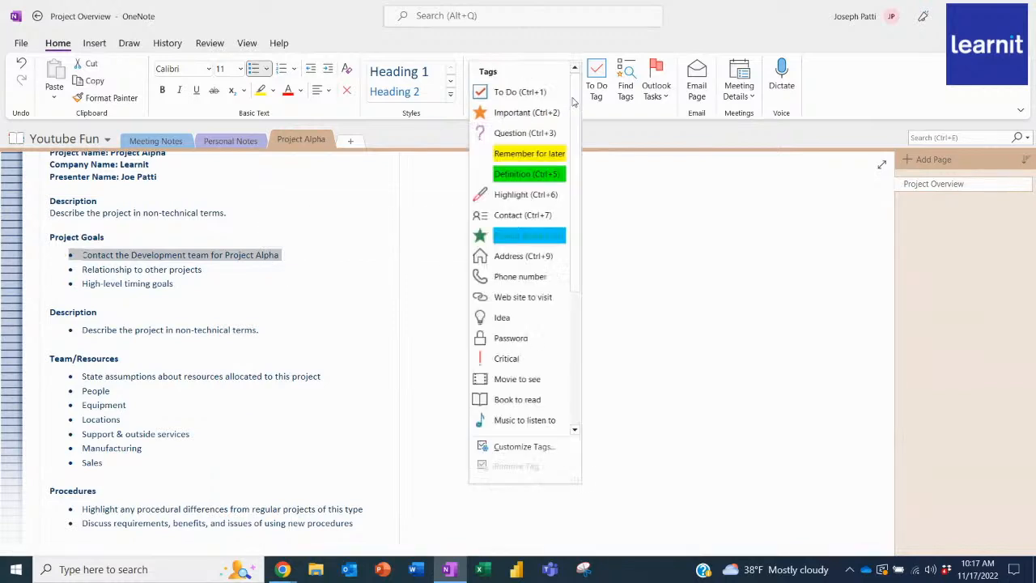
{"action": "left_click", "coordinate": [549, 236]}
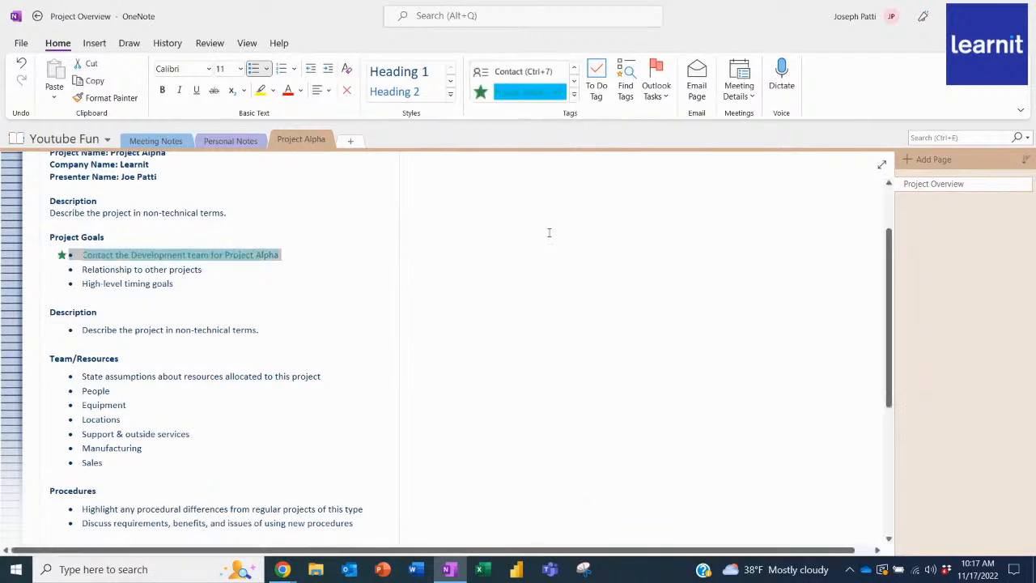
{"action": "left_click", "coordinate": [269, 305]}
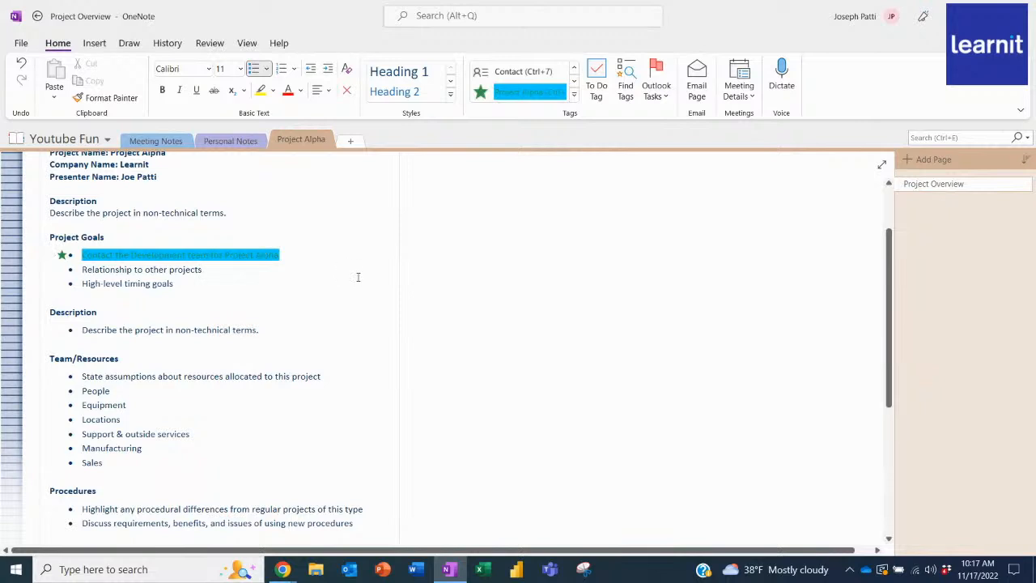
Apply the Project Alpha tag to the permits note in the Personal Notes section.
{"action": "left_click", "coordinate": [248, 141]}
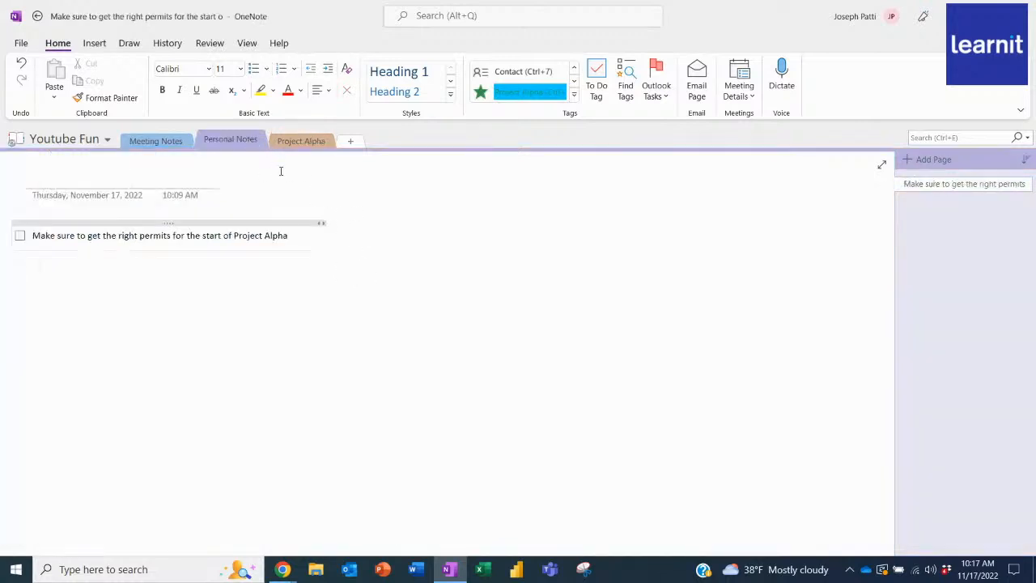
{"action": "triple_click", "coordinate": [282, 235]}
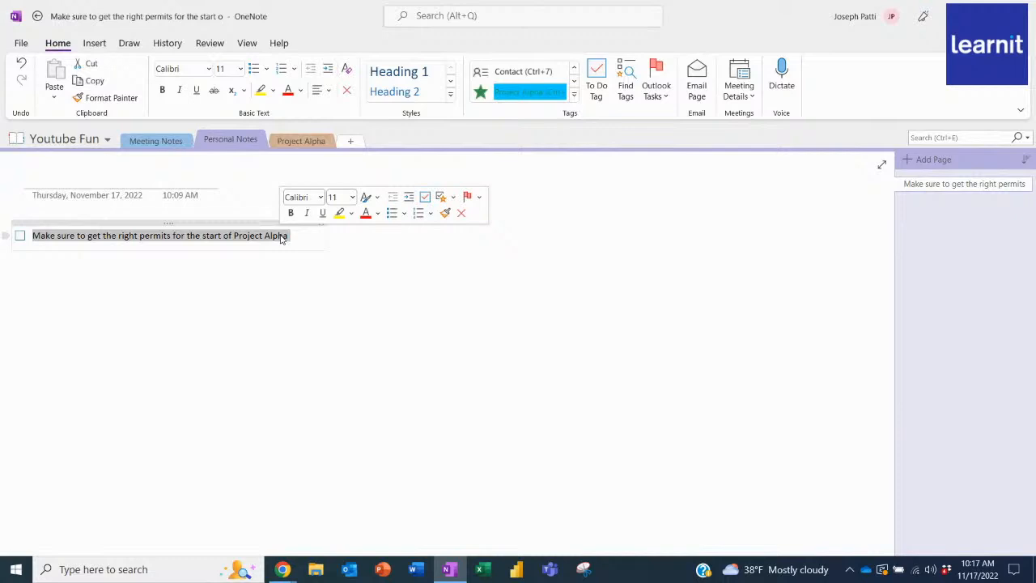
{"action": "key", "text": "ctrl+8"}
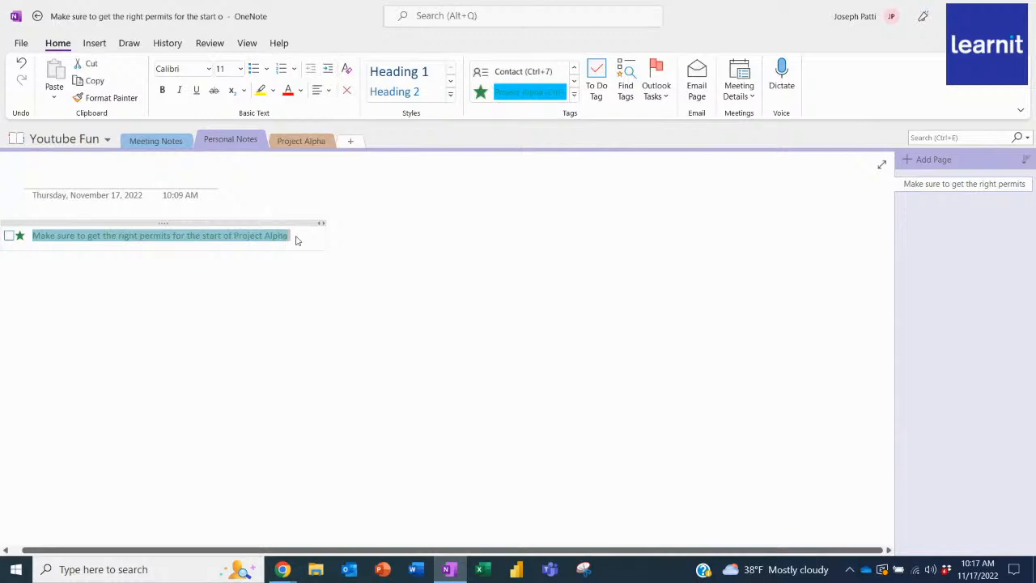
{"action": "left_click", "coordinate": [300, 236]}
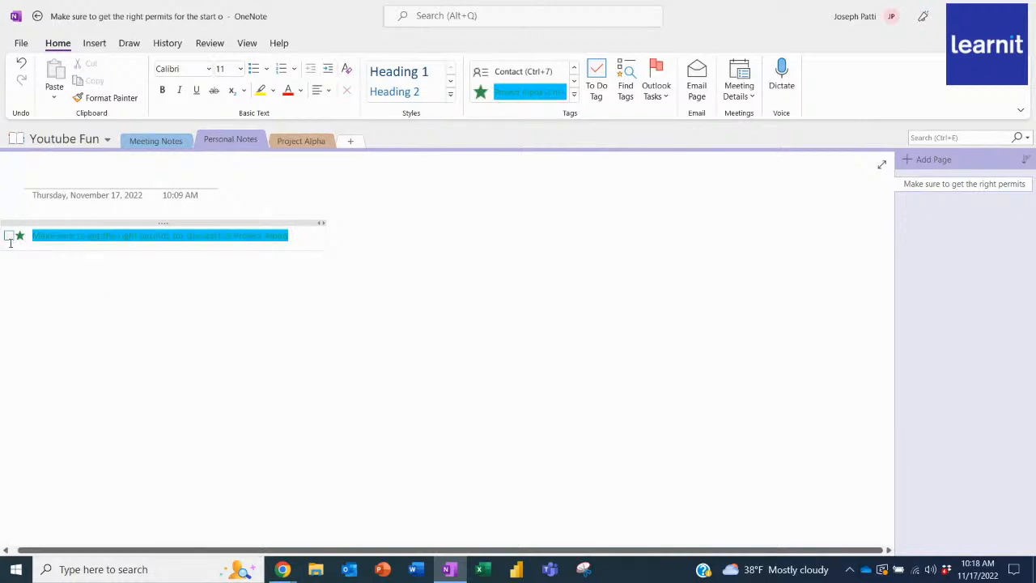
Apply the Project Alpha tag to the release announcement under Announcements in the Meeting Notes section.
{"action": "left_click", "coordinate": [149, 140]}
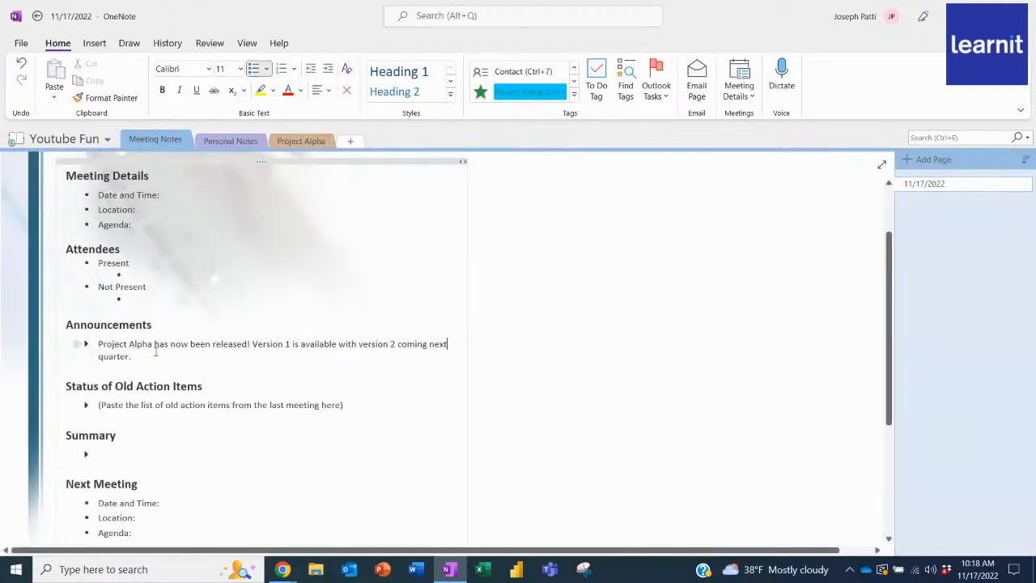
{"action": "left_click_drag", "start_coordinate": [138, 356], "coordinate": [99, 343]}
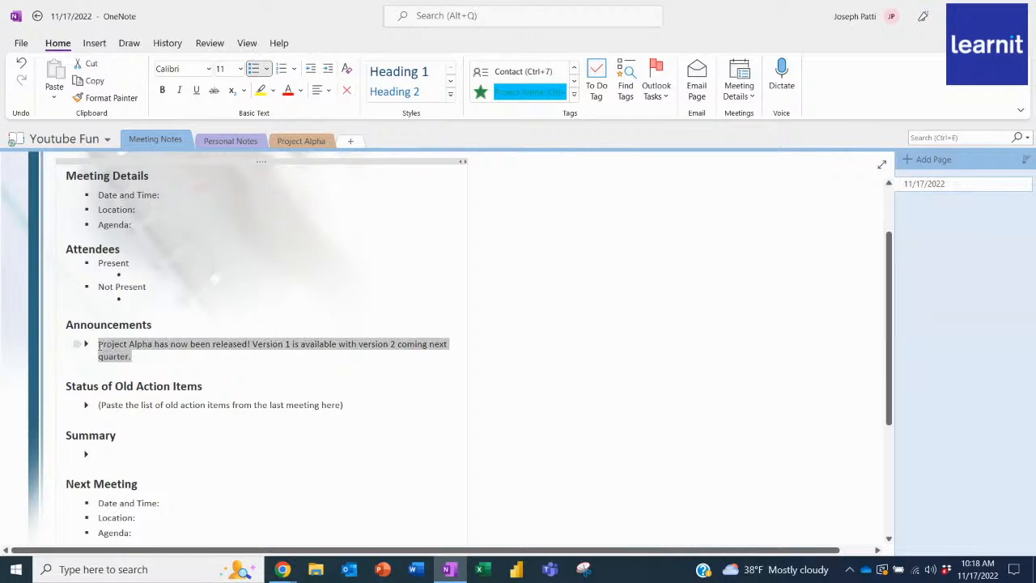
{"action": "key", "text": "ctrl+8"}
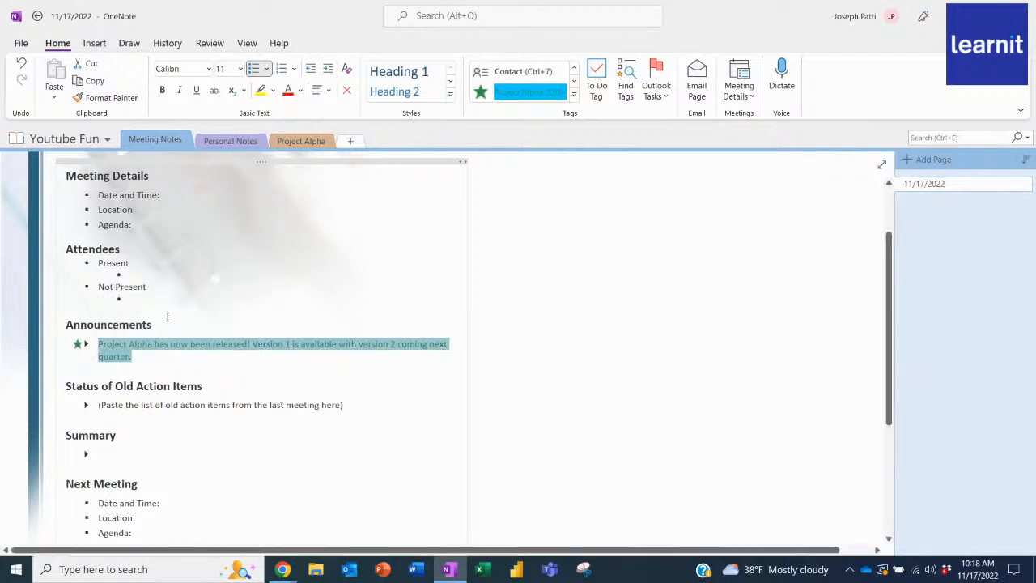
{"action": "left_click", "coordinate": [203, 359]}
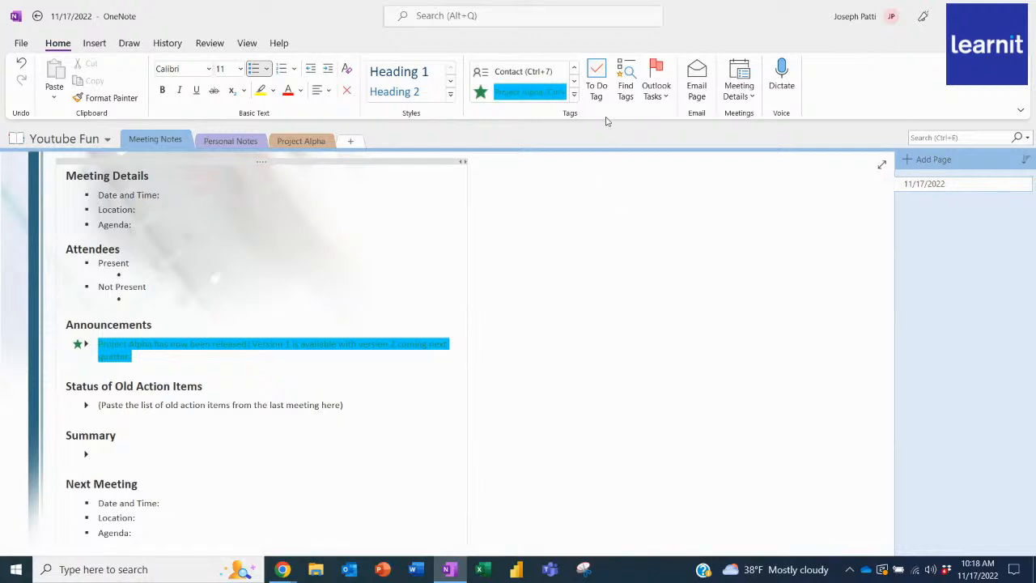
Find all tagged notes in the notebook with the tags summary.
{"action": "mouse_move", "coordinate": [454, 42]}
{"action": "left_mouse_down"}
{"action": "mouse_move", "coordinate": [504, 88]}
{"action": "mouse_move", "coordinate": [682, 121]}
{"action": "left_mouse_up"}
{"action": "mouse_move", "coordinate": [624, 104]}
{"action": "left_mouse_down"}
{"action": "mouse_move", "coordinate": [644, 179]}
{"action": "mouse_move", "coordinate": [696, 202]}
{"action": "left_mouse_up"}
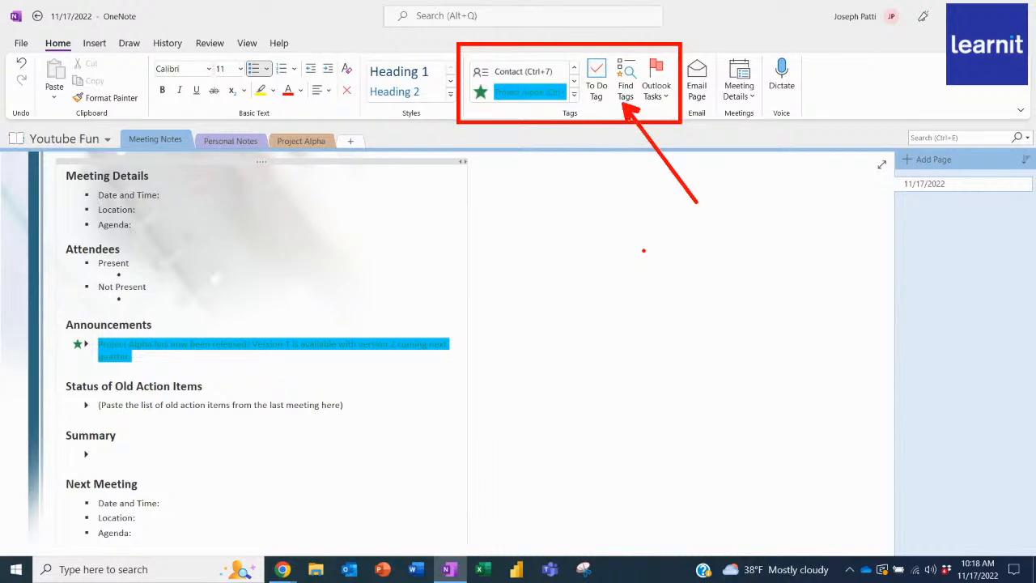
{"action": "key", "text": "Escape"}
{"action": "left_click", "coordinate": [625, 85]}
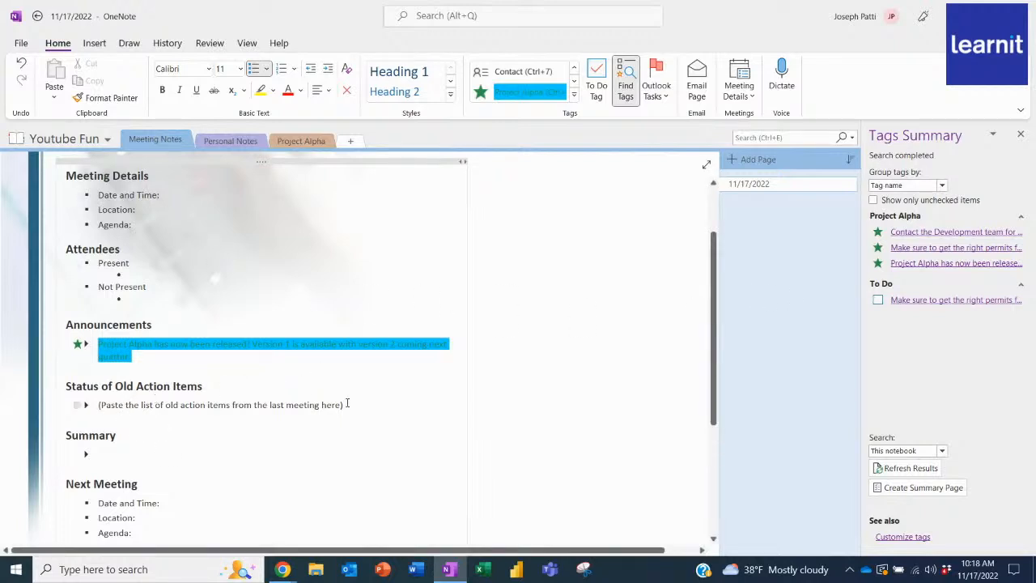
Replace the placeholder text under Status of Old Action Items with "New hiring process".
{"action": "left_click_drag", "start_coordinate": [347, 403], "coordinate": [95, 403]}
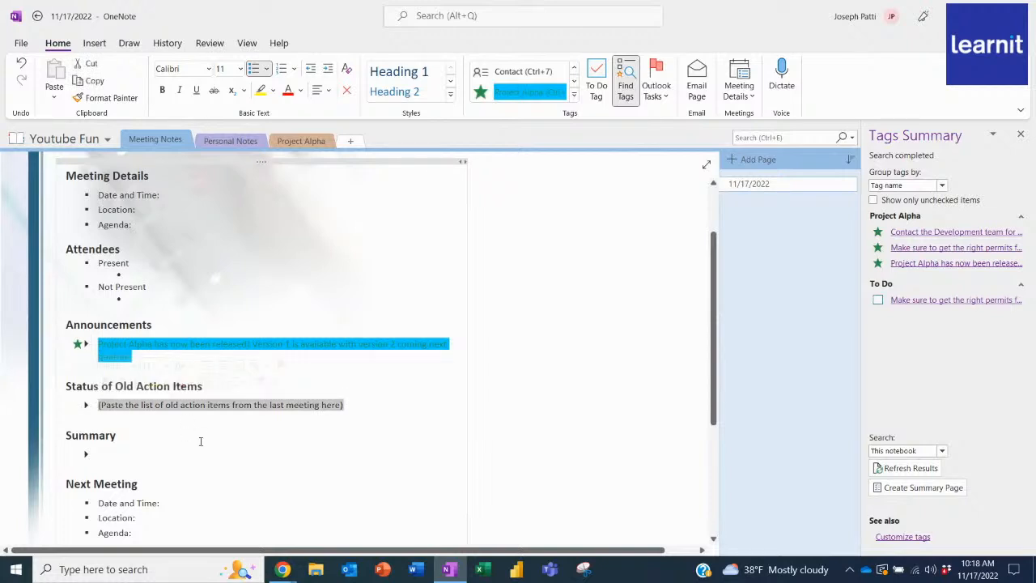
{"action": "type", "text": "New"}
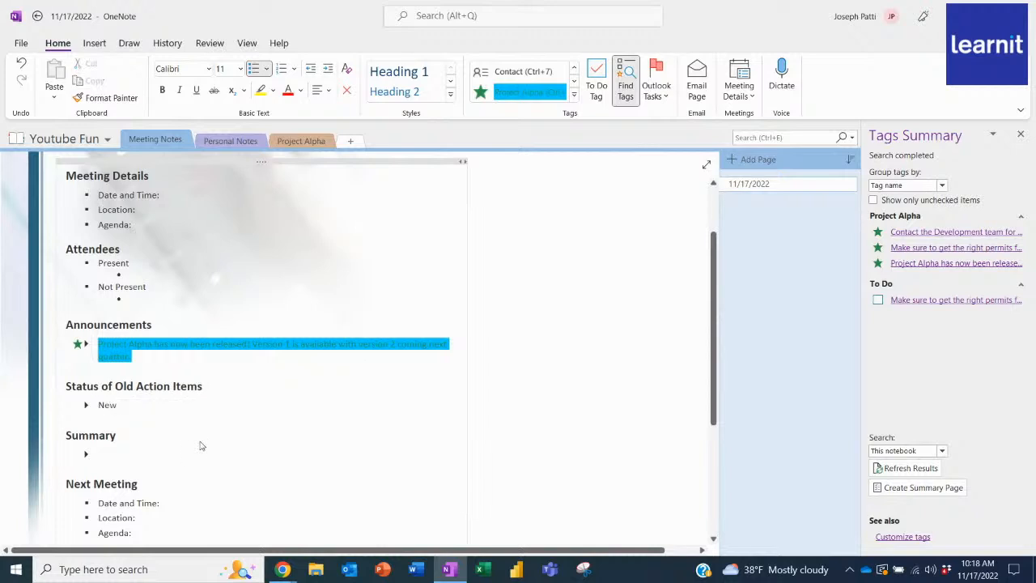
{"action": "type", "text": " hiring process"}
Apply the Question tag to "New hiring process" and refresh the tags summary results.
{"action": "left_click_drag", "start_coordinate": [180, 407], "coordinate": [98, 407]}
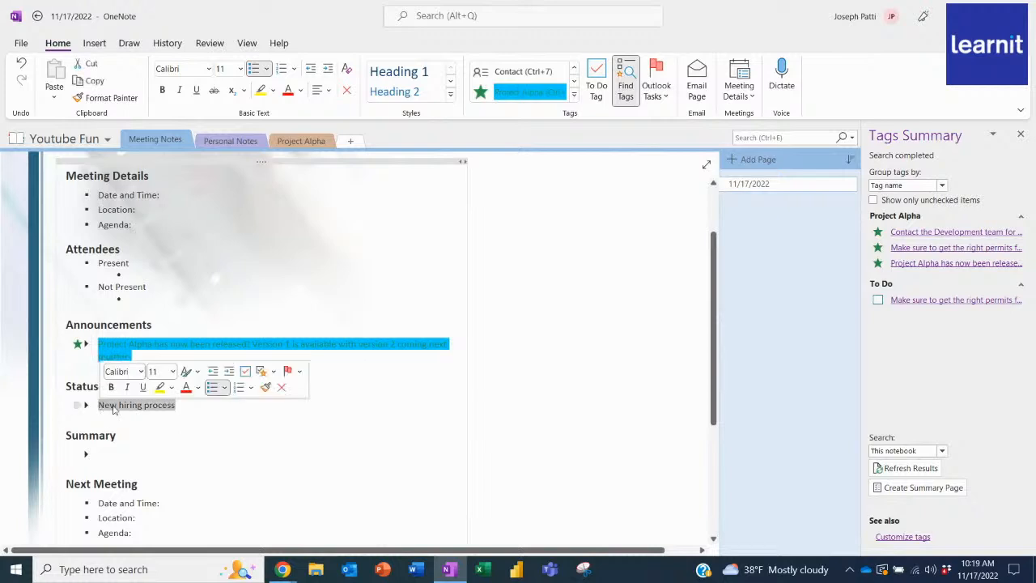
{"action": "left_click", "coordinate": [574, 95]}
{"action": "left_click", "coordinate": [524, 133]}
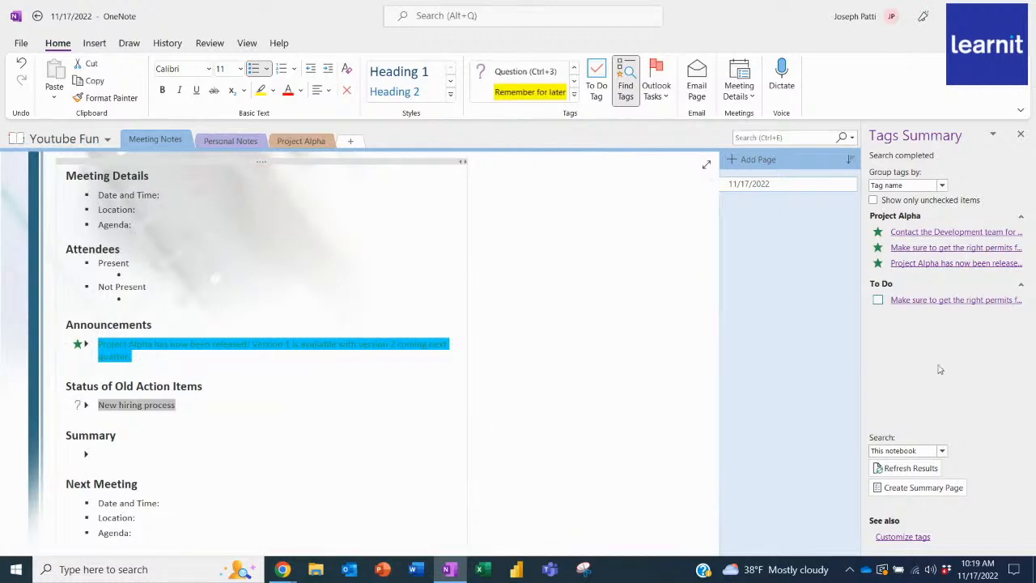
{"action": "left_click", "coordinate": [896, 470]}
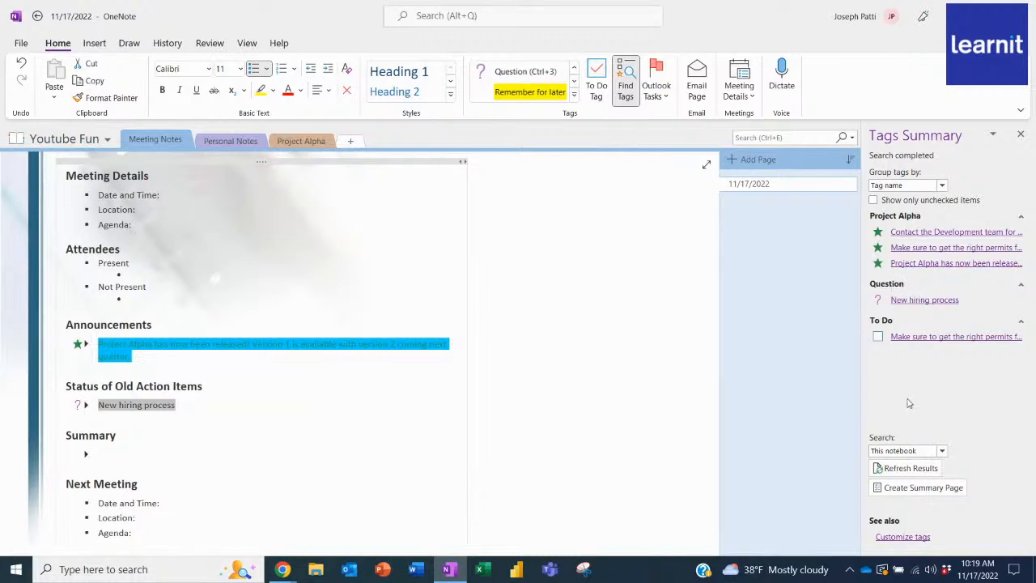
Visit each note tagged Project Alpha from the tags summary, ending on the release announcement.
{"action": "left_click", "coordinate": [941, 265]}
{"action": "left_click", "coordinate": [945, 248]}
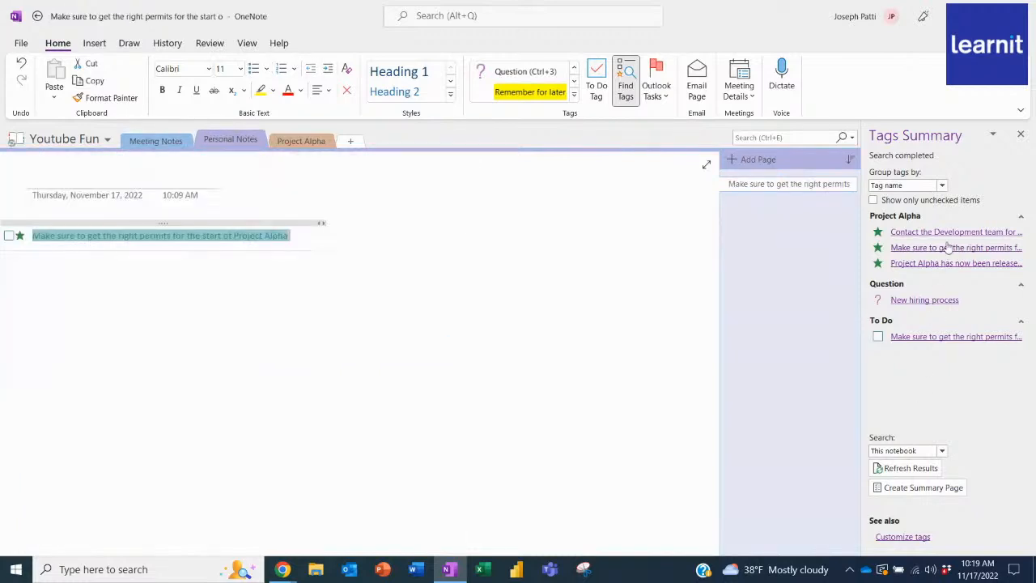
{"action": "left_click", "coordinate": [951, 234]}
{"action": "left_click", "coordinate": [953, 249]}
{"action": "left_click", "coordinate": [952, 264]}
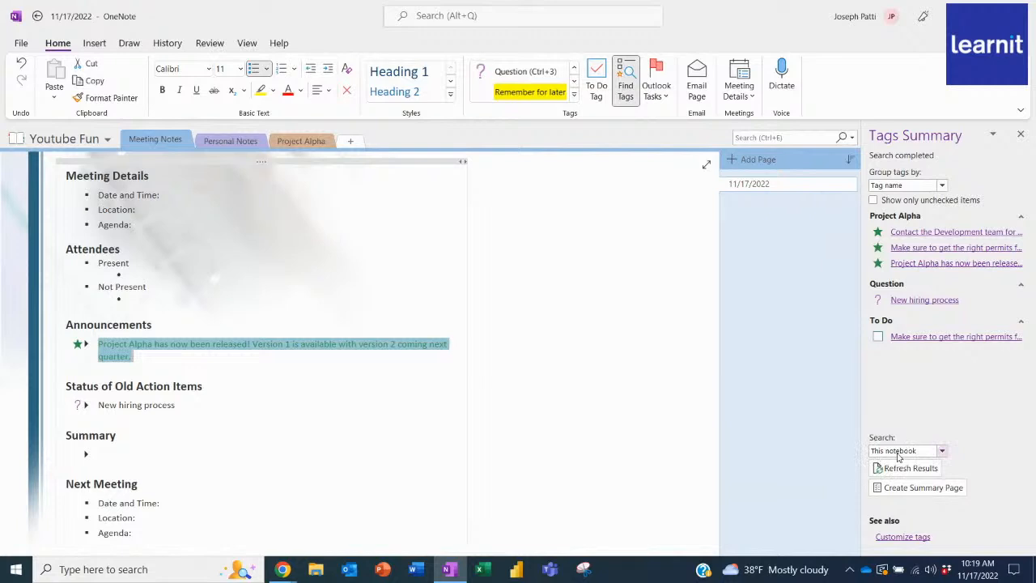
Review the tagged notes across all notebooks, and restrict the tag search to this notebook again.
{"action": "left_click", "coordinate": [942, 455]}
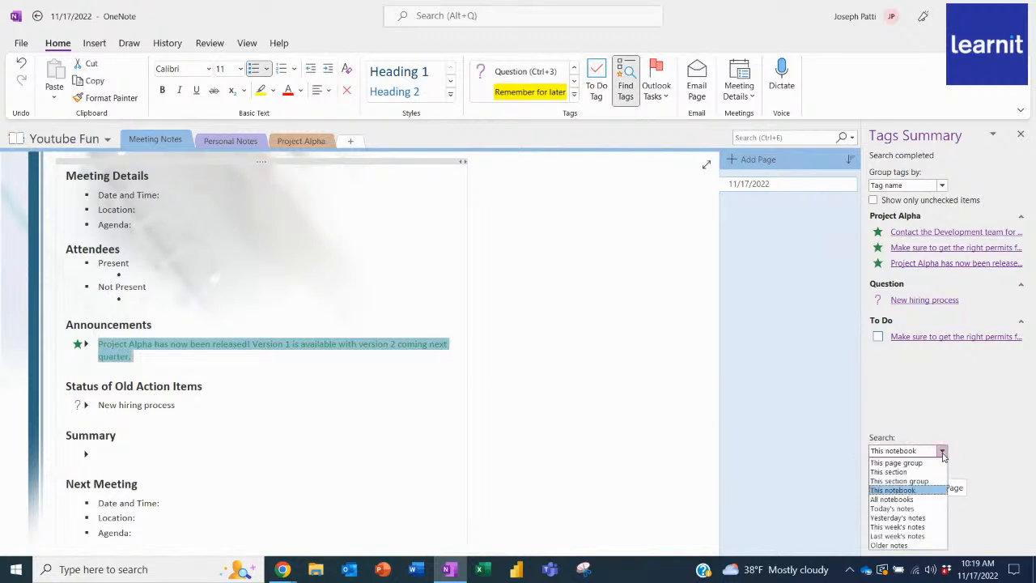
{"action": "left_click", "coordinate": [898, 499]}
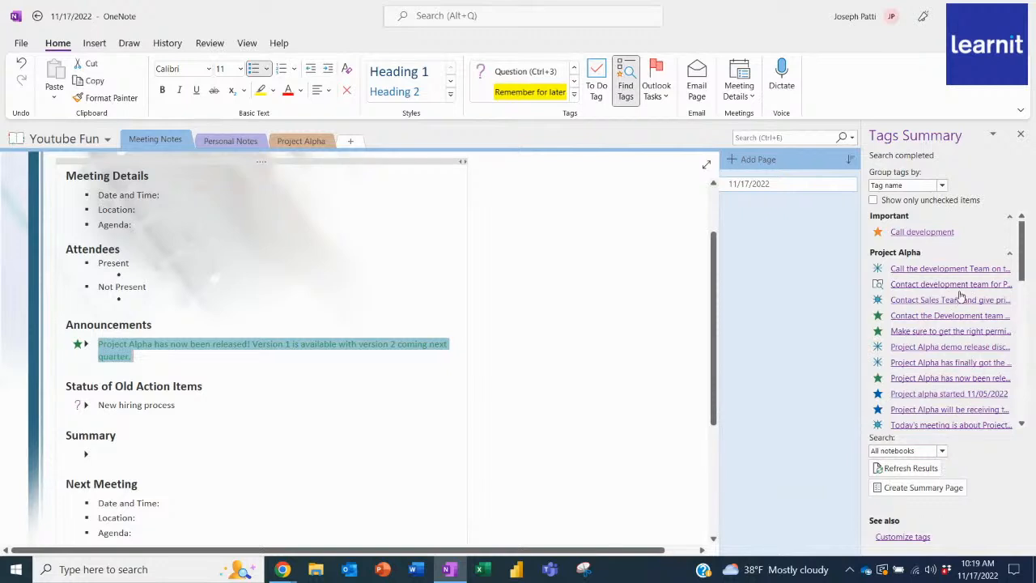
{"action": "left_click_drag", "start_coordinate": [1022, 267], "coordinate": [1020, 300]}
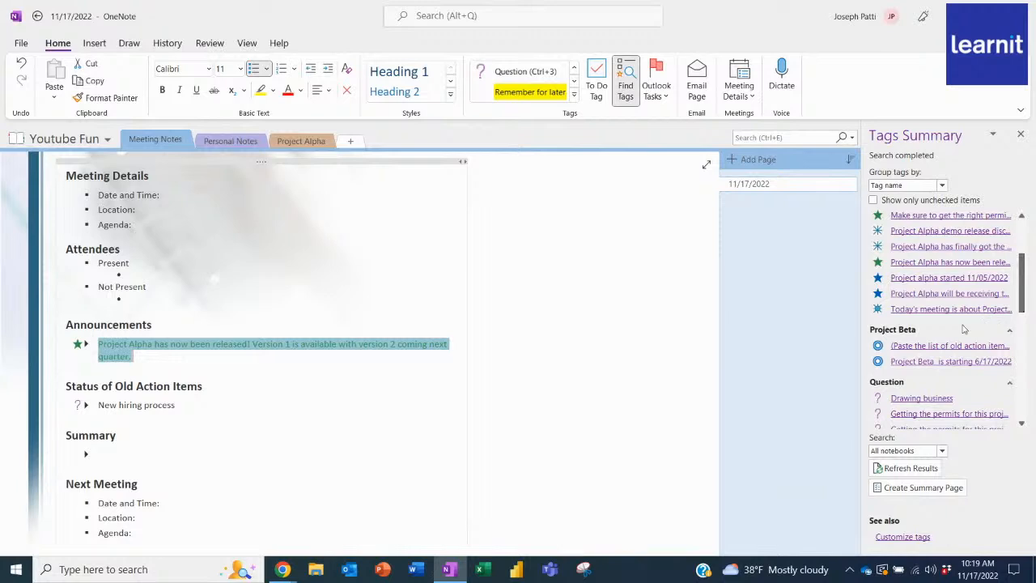
{"action": "scroll", "coordinate": [1024, 290], "scroll_direction": "down", "scroll_amount": 2}
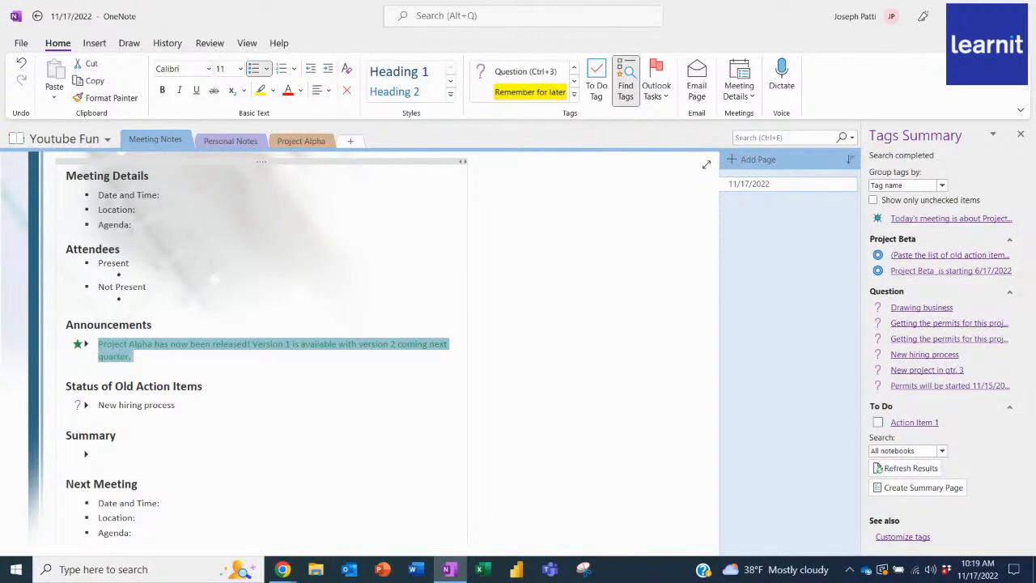
{"action": "left_click_drag", "start_coordinate": [1024, 305], "coordinate": [1022, 235]}
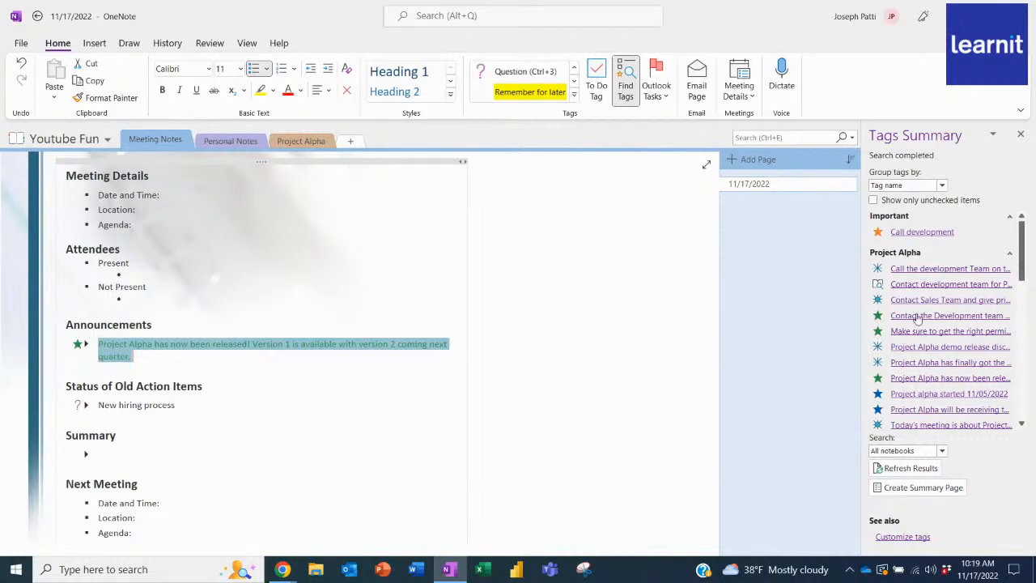
{"action": "left_click", "coordinate": [942, 450]}
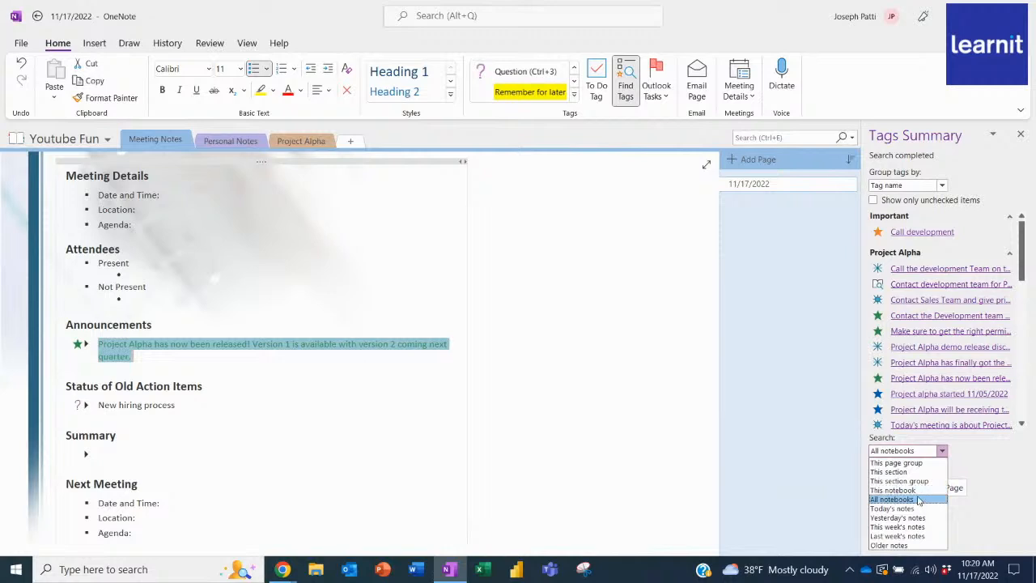
{"action": "left_click", "coordinate": [893, 490]}
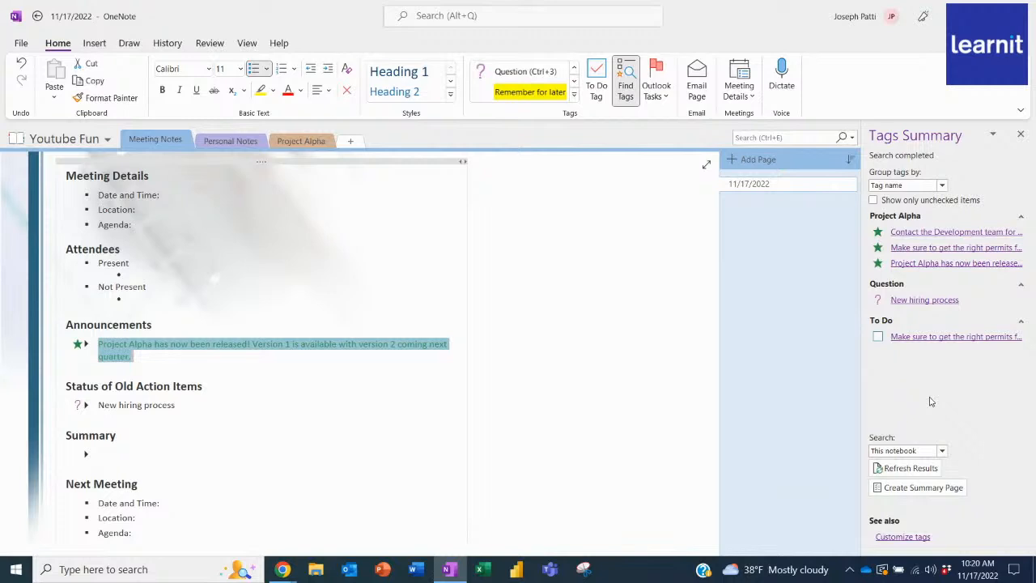
Compare the tags summary grouped by section, title, date and note text, and return the grouping to tag name.
{"action": "left_click", "coordinate": [942, 186]}
{"action": "left_click", "coordinate": [931, 206]}
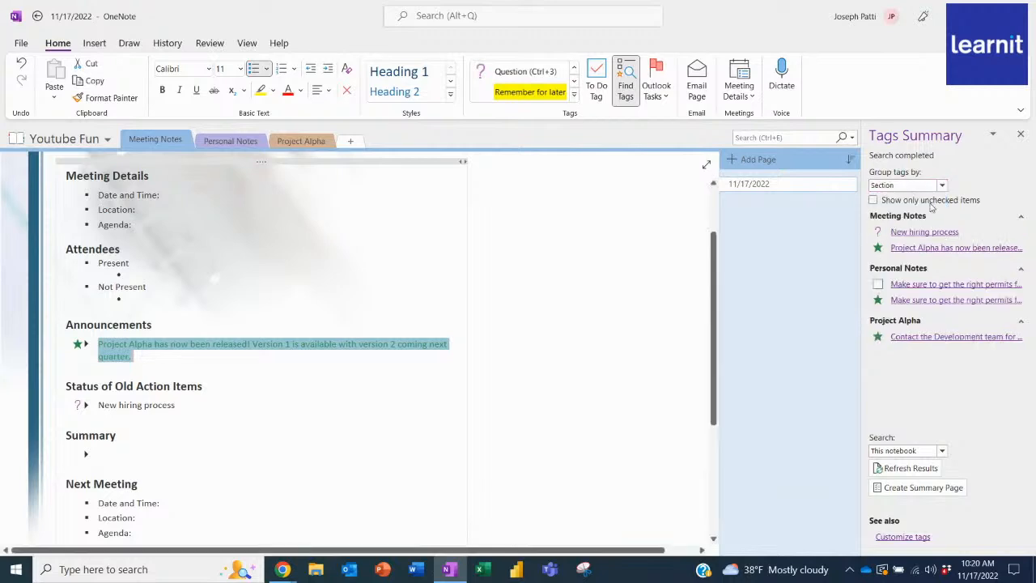
{"action": "left_click", "coordinate": [942, 186]}
{"action": "left_click", "coordinate": [921, 221]}
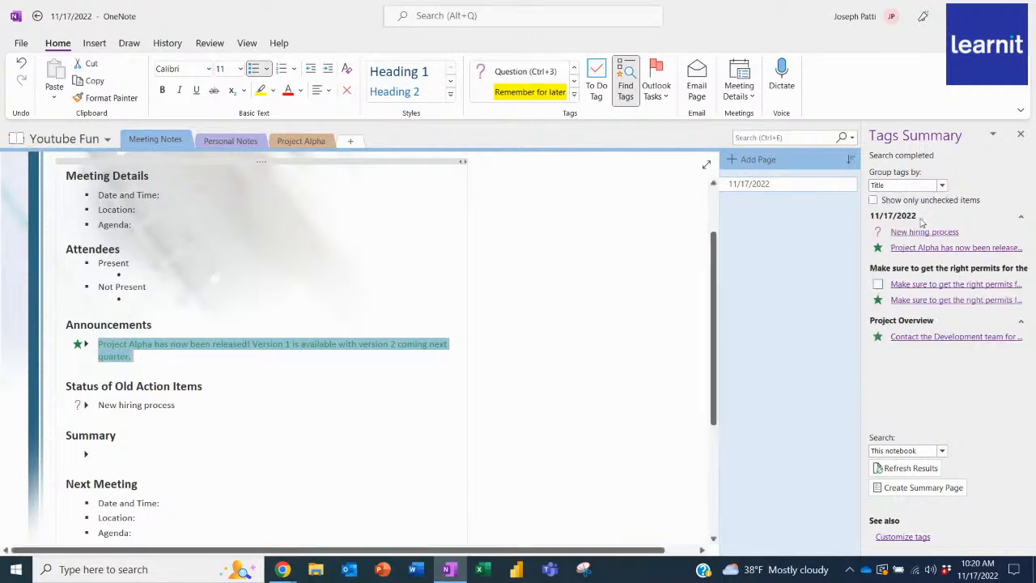
{"action": "left_click", "coordinate": [942, 185]}
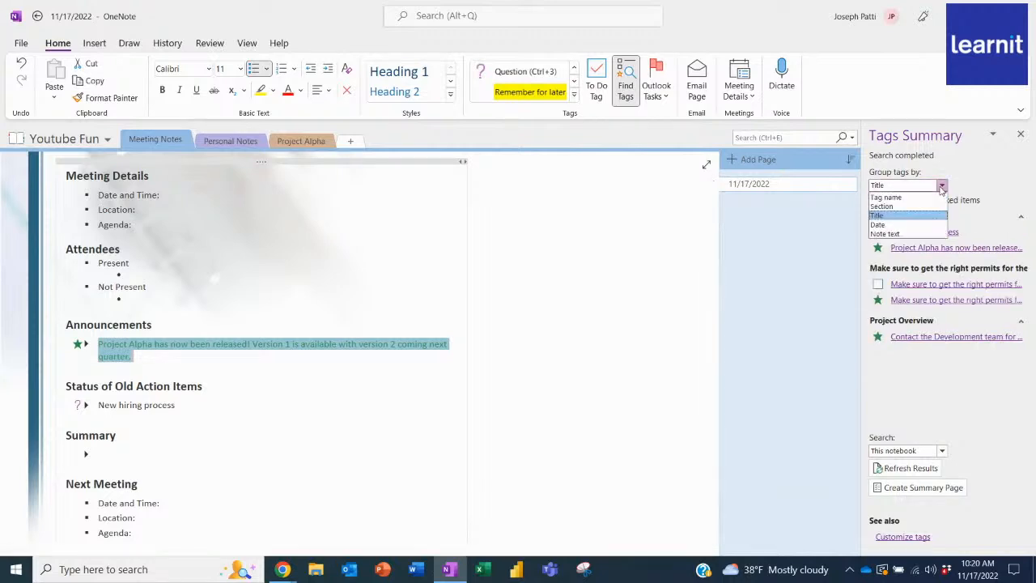
{"action": "left_click", "coordinate": [906, 226]}
{"action": "left_click", "coordinate": [943, 186]}
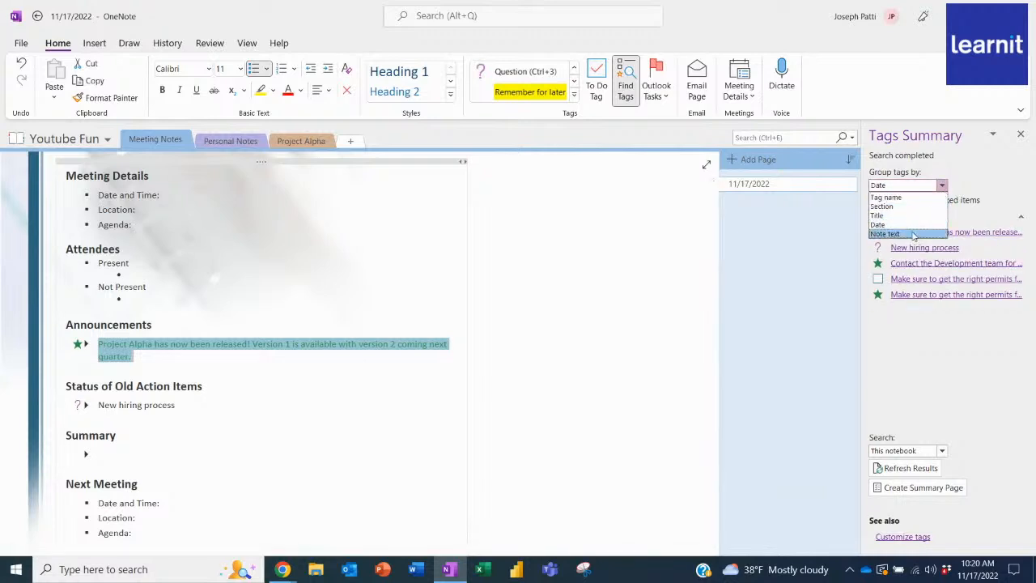
{"action": "left_click", "coordinate": [914, 234]}
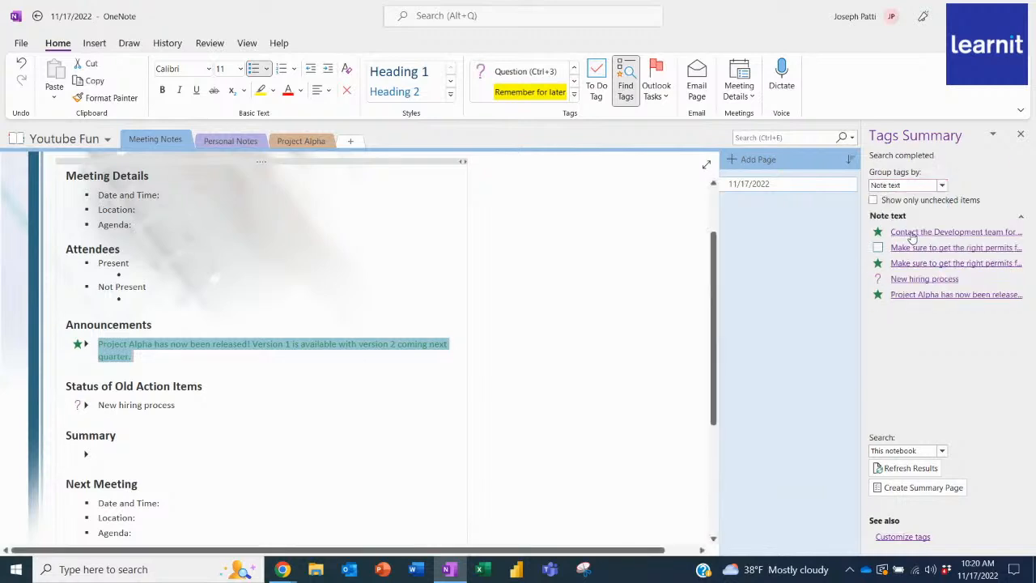
{"action": "left_click", "coordinate": [942, 186]}
{"action": "left_click", "coordinate": [898, 196]}
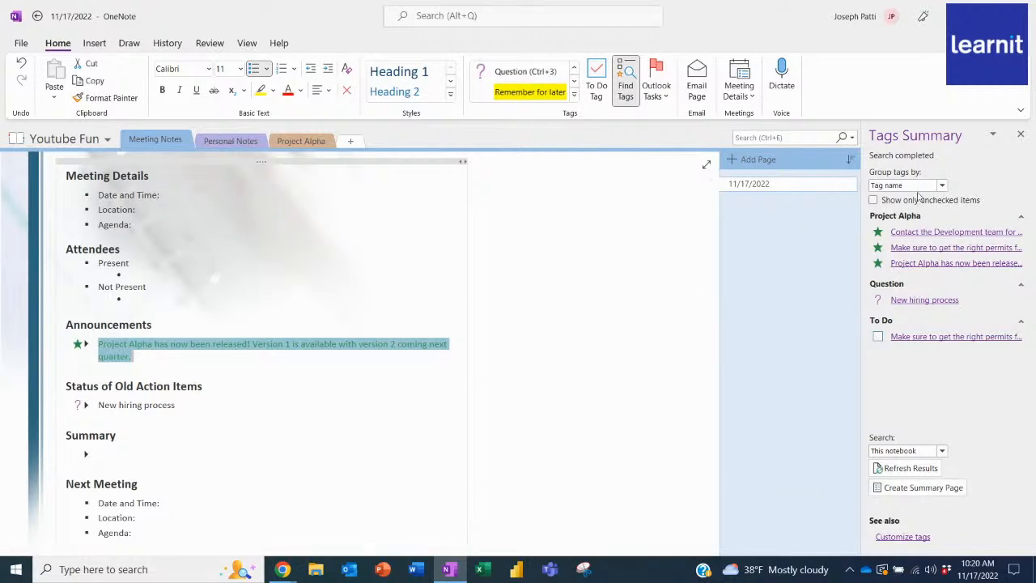
Create a summary page of the notebook's tagged notes and close the tags summary.
{"action": "left_click", "coordinate": [915, 489]}
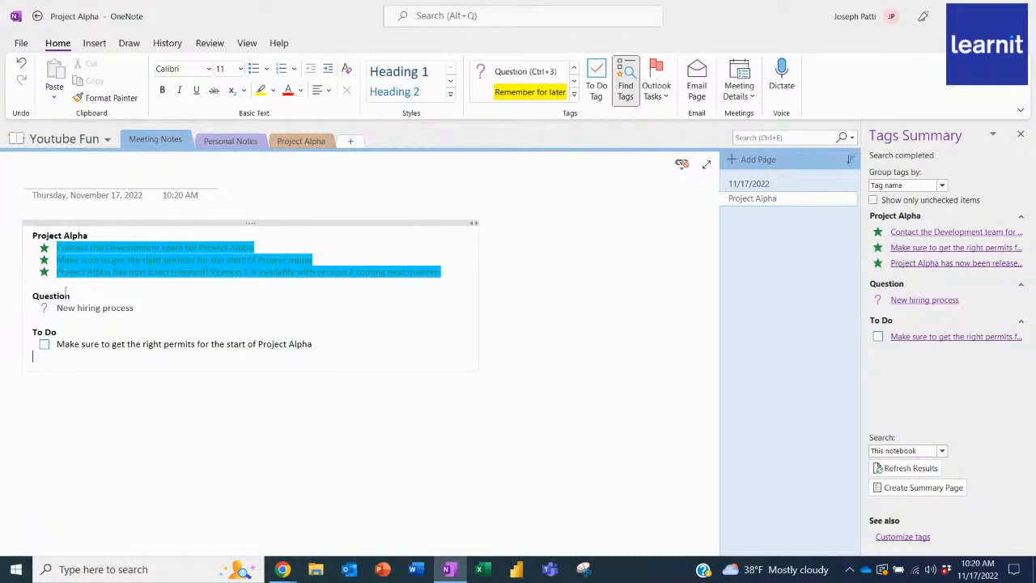
{"action": "left_click", "coordinate": [1021, 136]}
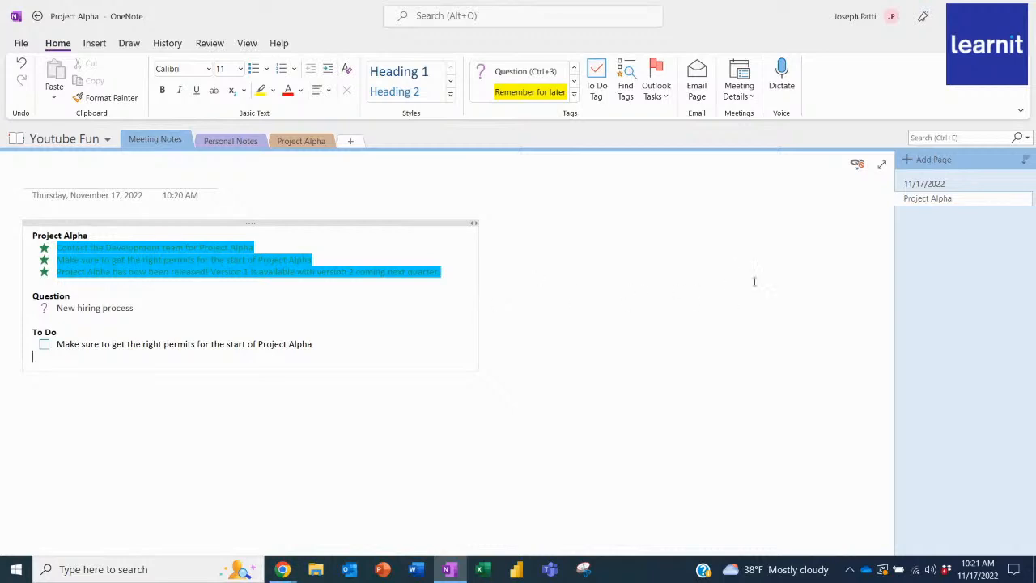
Add a new page titled "Quarterly Meeting" to the Meeting Notes section.
{"action": "left_click", "coordinate": [929, 184]}
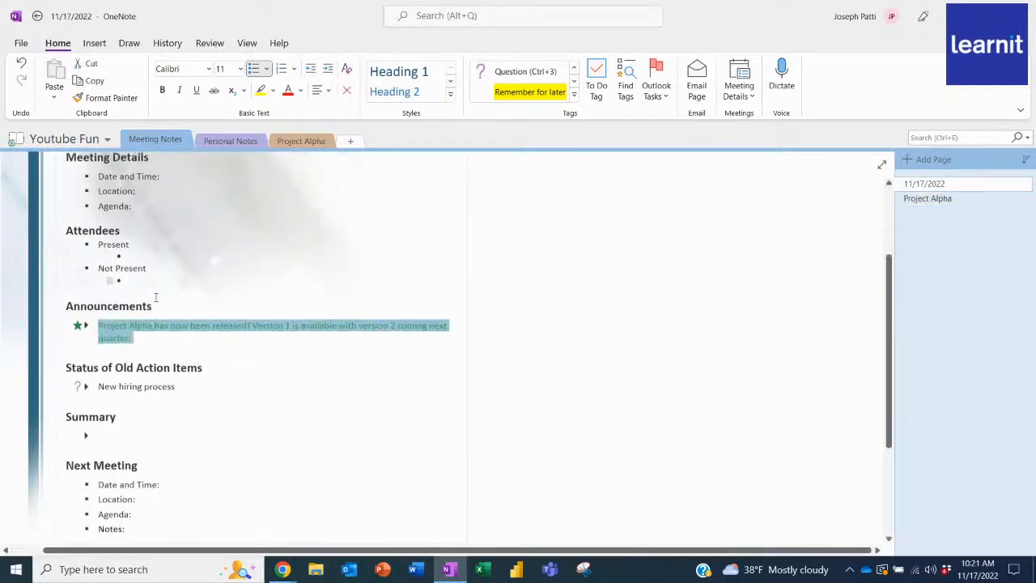
{"action": "scroll", "coordinate": [157, 297], "scroll_direction": "down", "scroll_amount": 3}
{"action": "scroll", "coordinate": [157, 297], "scroll_direction": "up", "scroll_amount": 5}
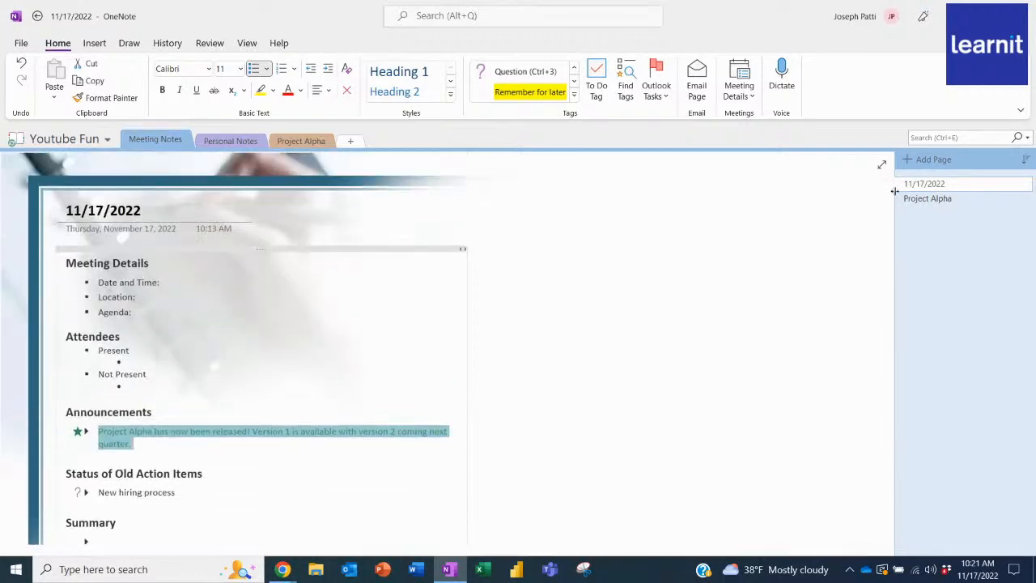
{"action": "left_click", "coordinate": [932, 161]}
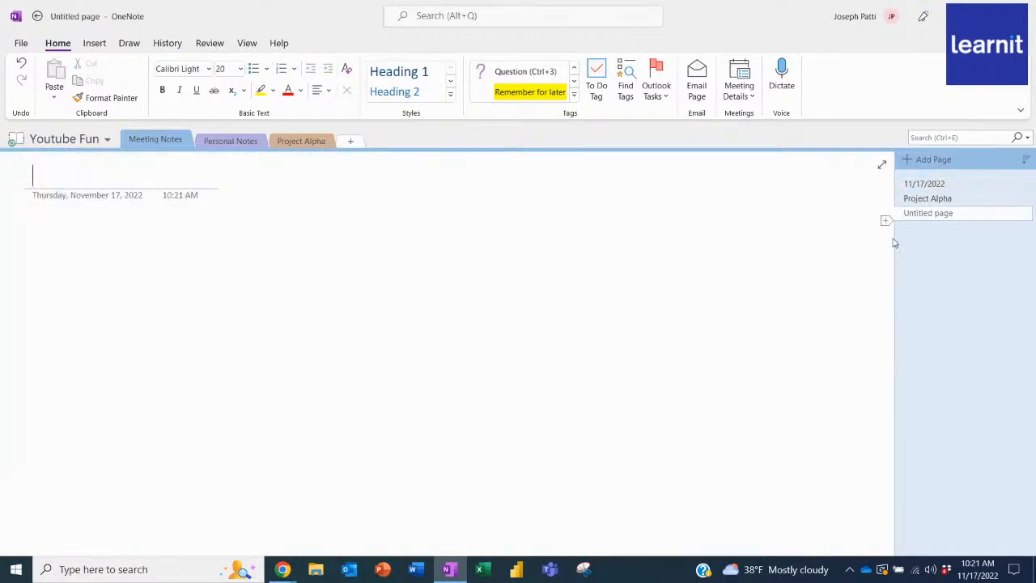
{"action": "type", "text": "Q"}
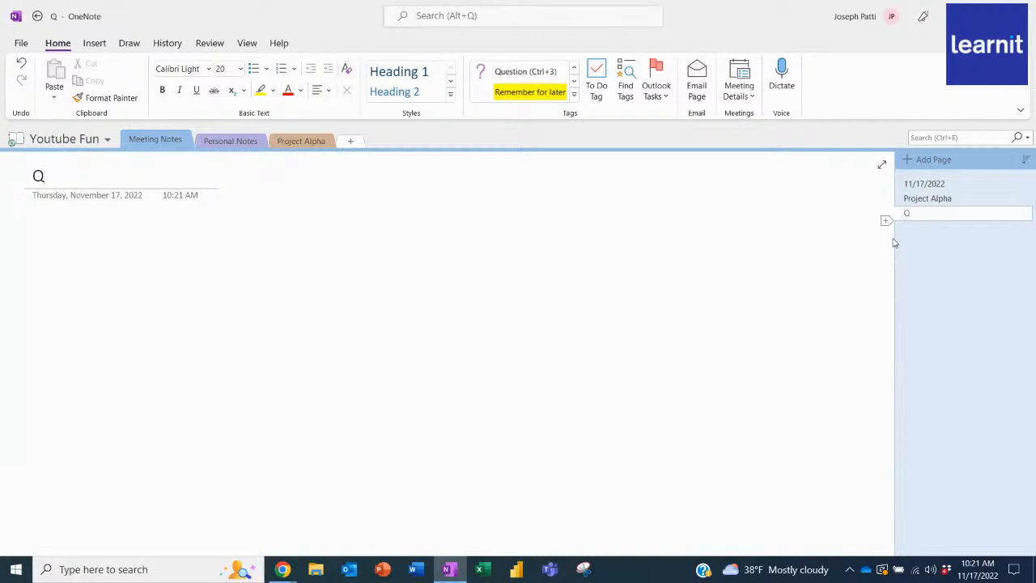
{"action": "type", "text": "uarterly Meeting"}
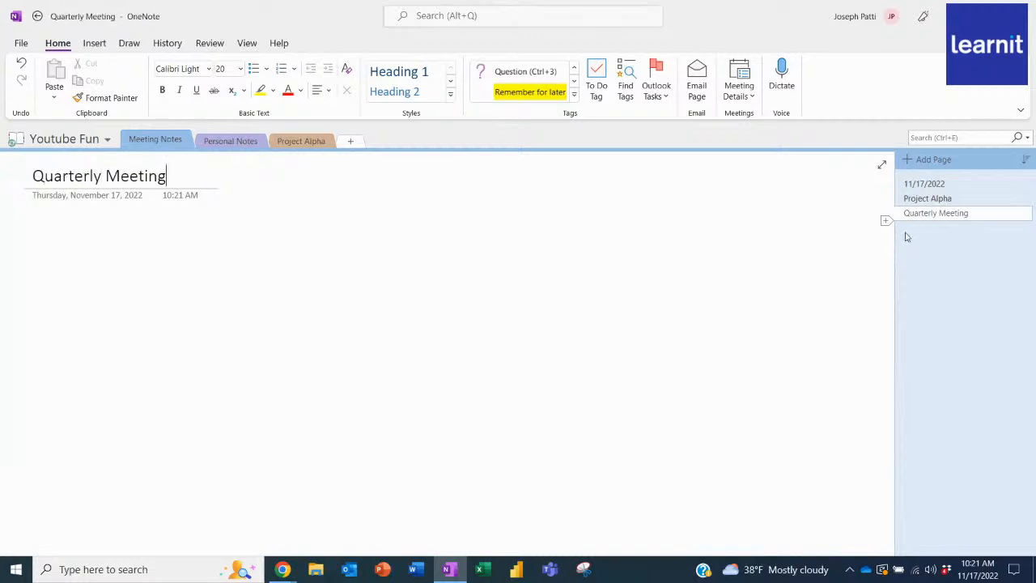
{"action": "key", "text": "Return"}
Switch to Outlook and mark the to-do task "Call Disney about new proposal" as complete.
{"action": "left_click", "coordinate": [349, 569]}
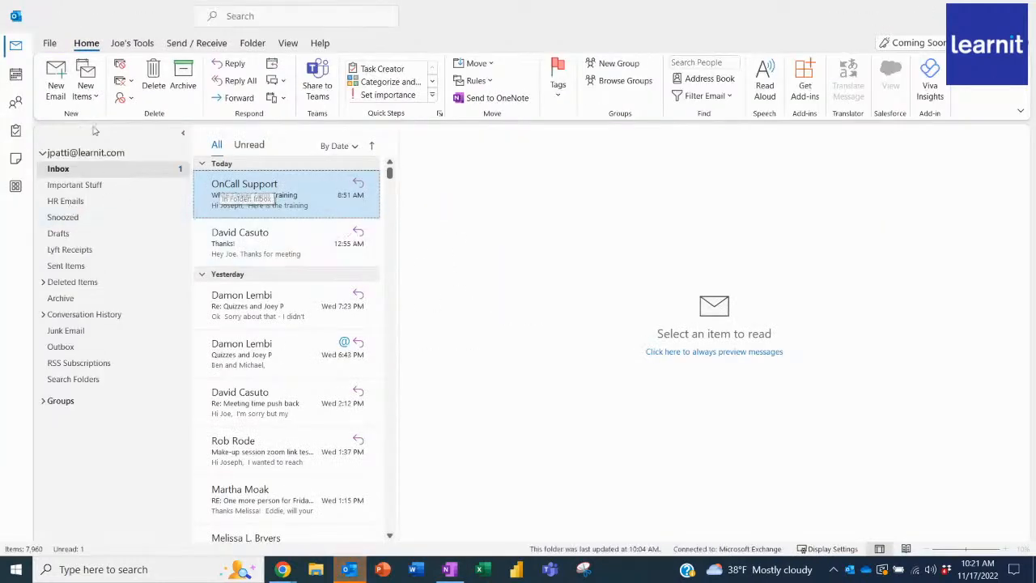
{"action": "left_click", "coordinate": [16, 132]}
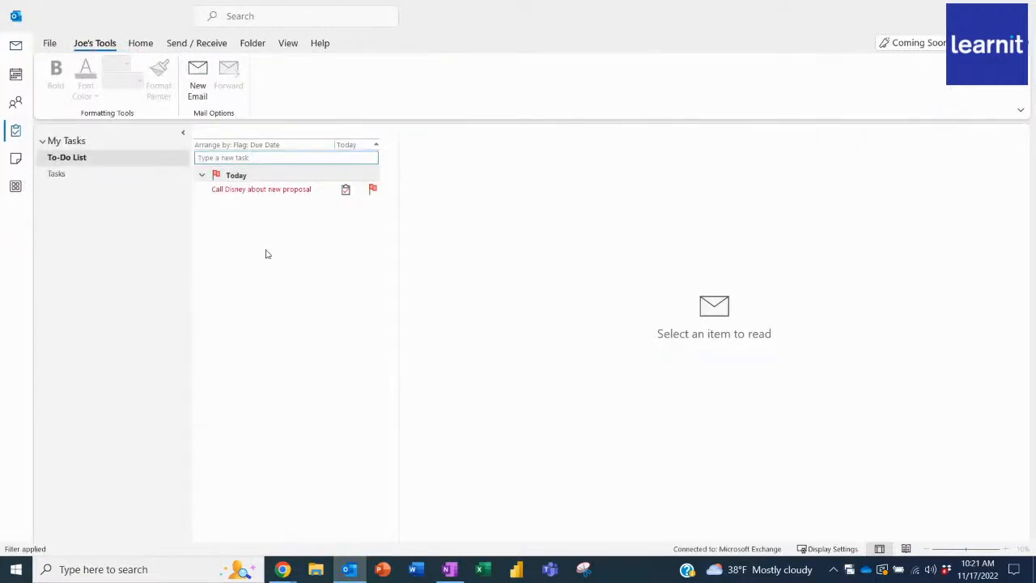
{"action": "left_click", "coordinate": [291, 192]}
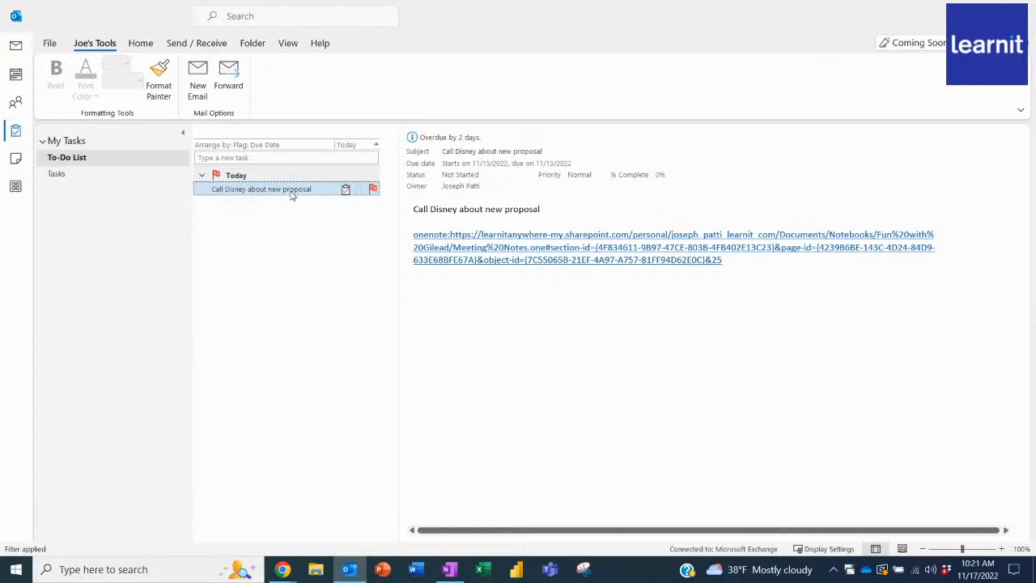
{"action": "right_click", "coordinate": [291, 193]}
{"action": "left_click", "coordinate": [333, 302]}
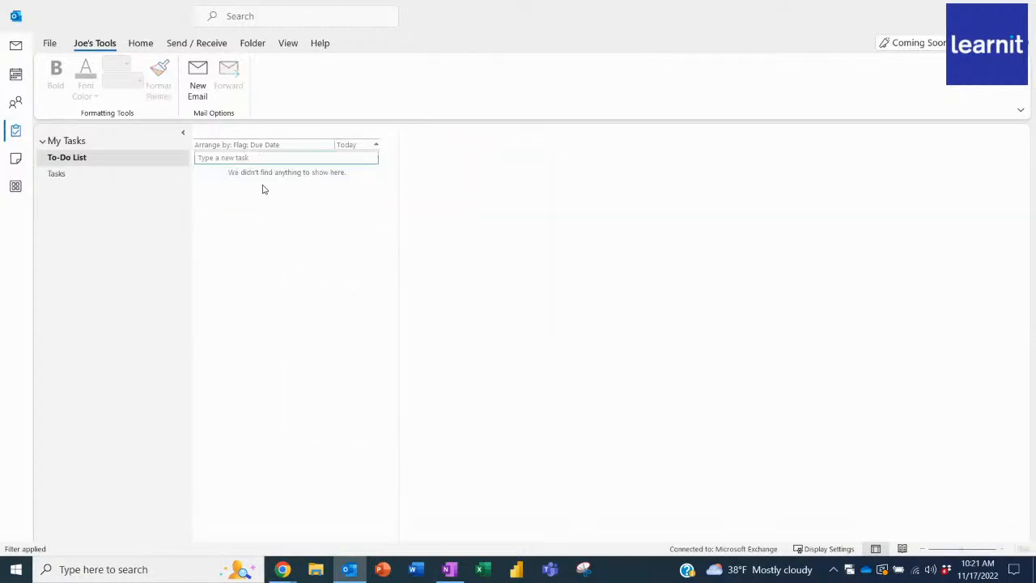
Check the full Tasks list, go back to the To-Do List and return to OneNote.
{"action": "left_click", "coordinate": [107, 175]}
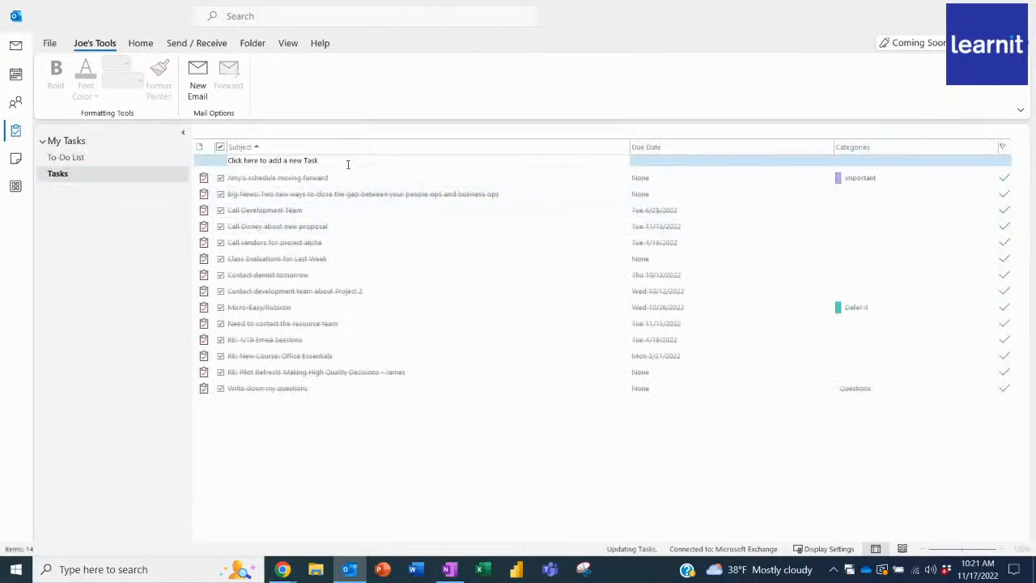
{"action": "left_click", "coordinate": [100, 159]}
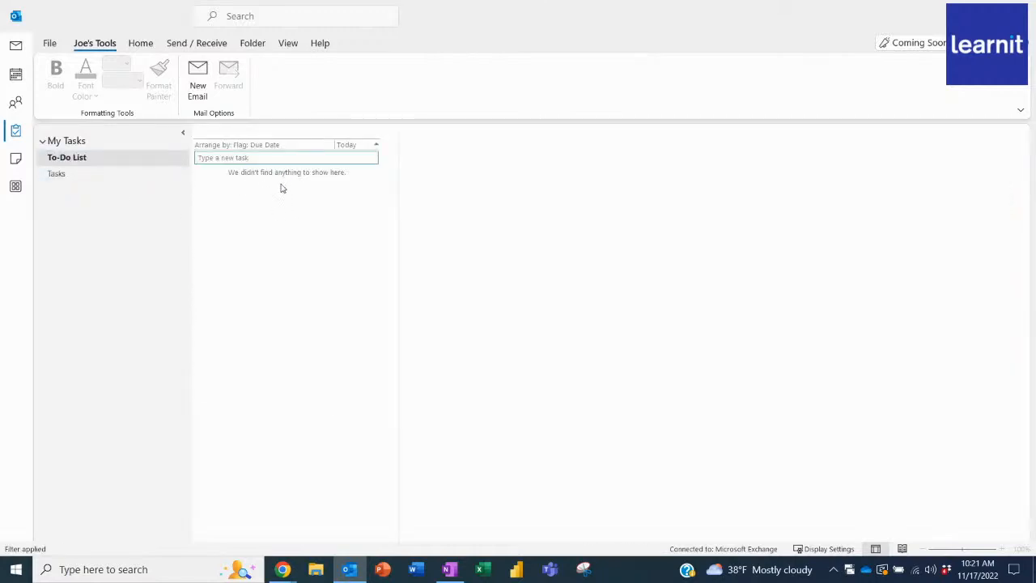
{"action": "left_click", "coordinate": [957, 15]}
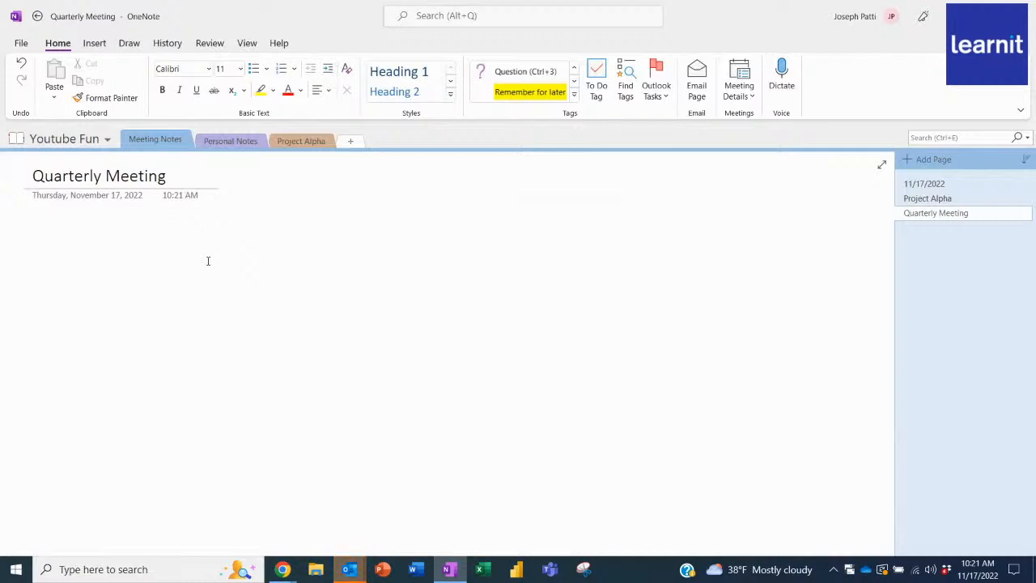
Enter the note "I need to take the notes for this meeting." on the Quarterly Meeting page.
{"action": "type", "text": "I need to t"}
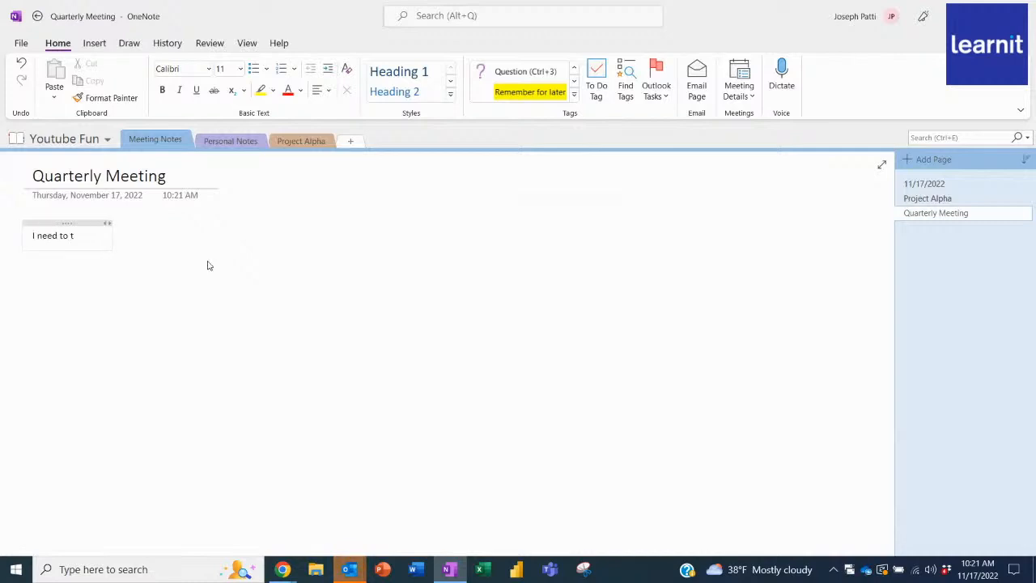
{"action": "type", "text": "ake the notes "}
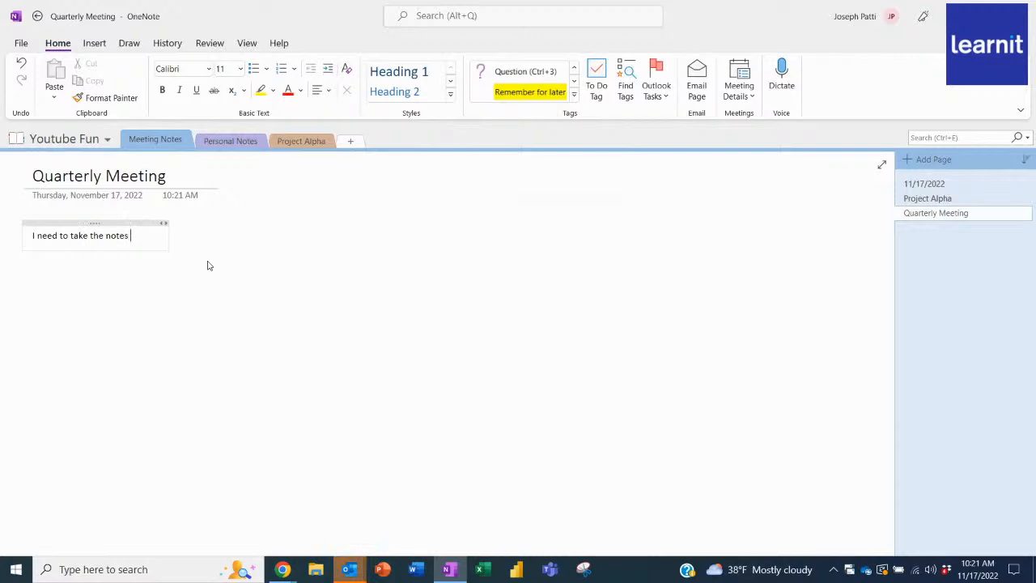
{"action": "type", "text": "for this meeting."}
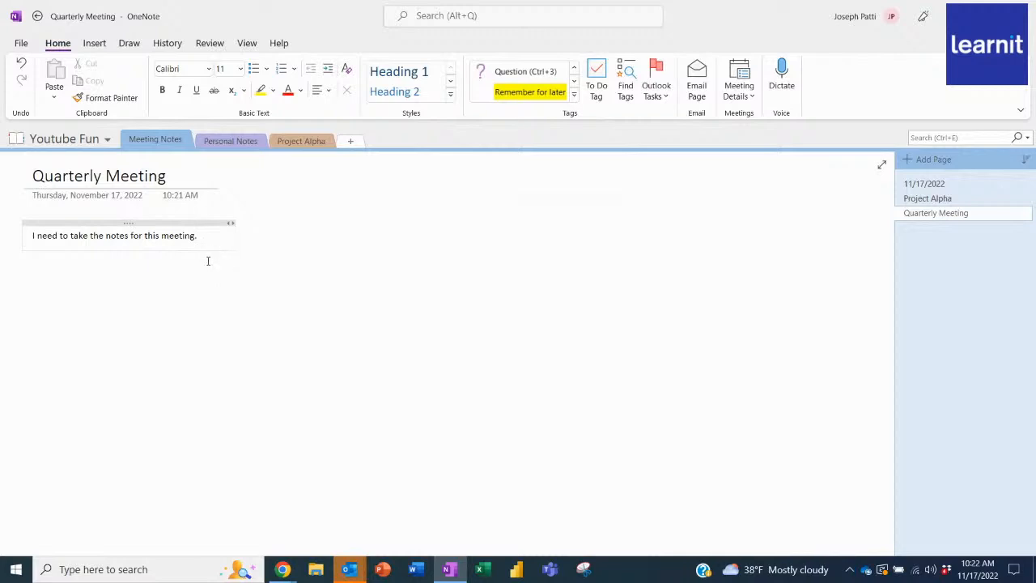
Add a separate note beside the first reading "Don't forget to call the client and sign the contract".
{"action": "left_click", "coordinate": [696, 200]}
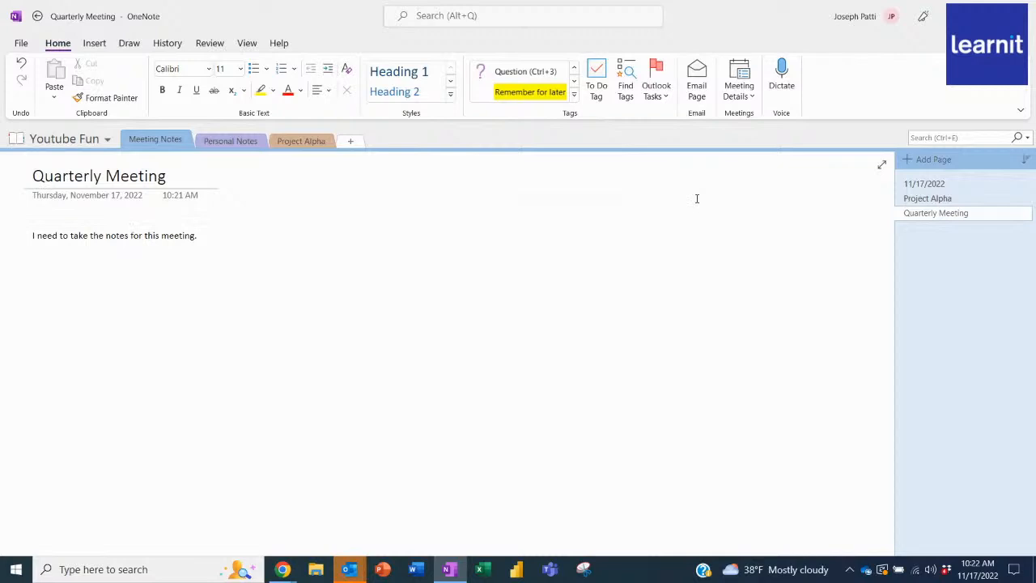
{"action": "type", "text": "Don't forget to ca"}
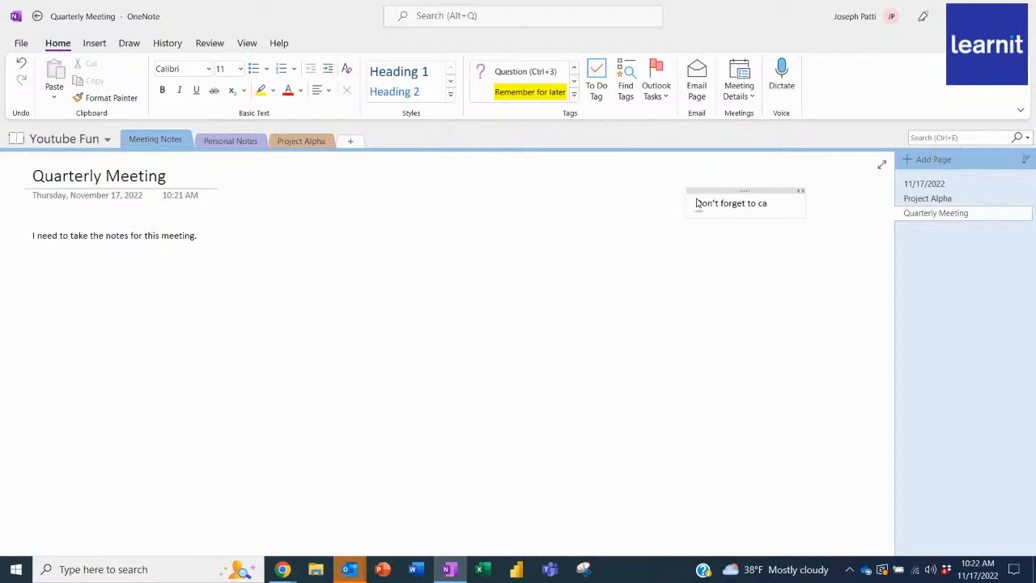
{"action": "type", "text": "ll the client a"}
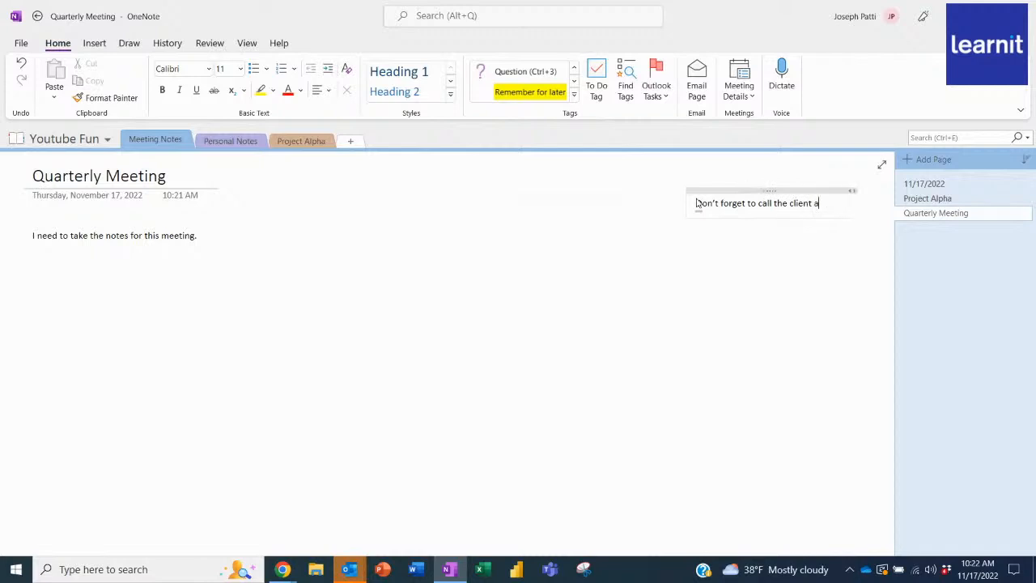
{"action": "type", "text": "nd sign the"}
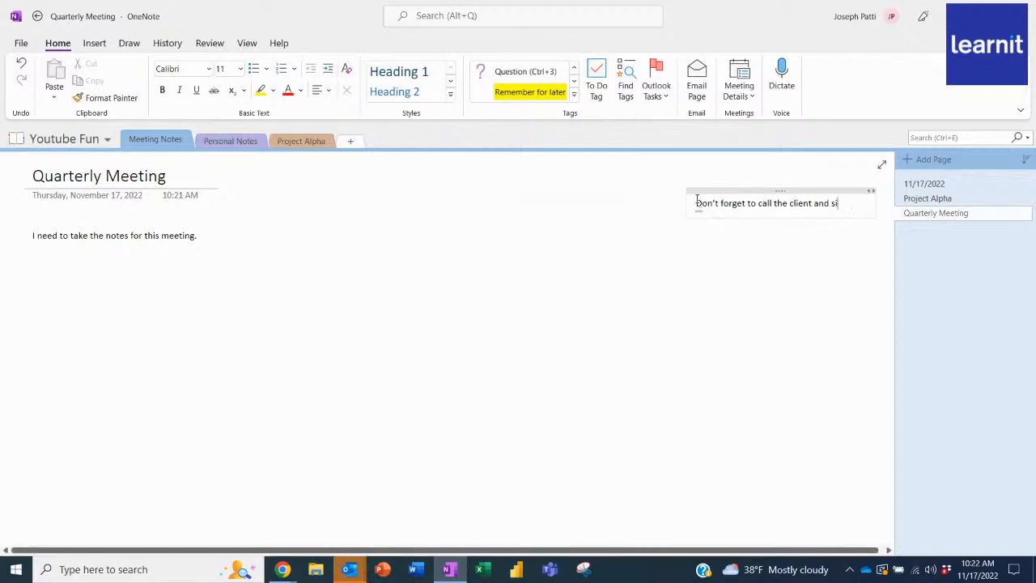
{"action": "type", "text": "ntract"}
Flag the note about calling the client as an Outlook task due today.
{"action": "left_click", "coordinate": [659, 98]}
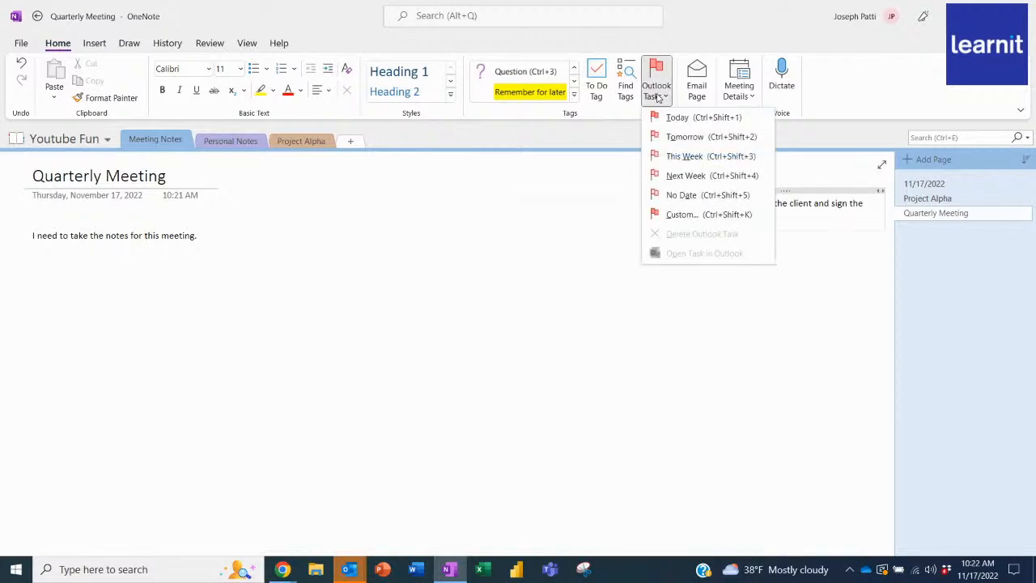
{"action": "left_click", "coordinate": [696, 118]}
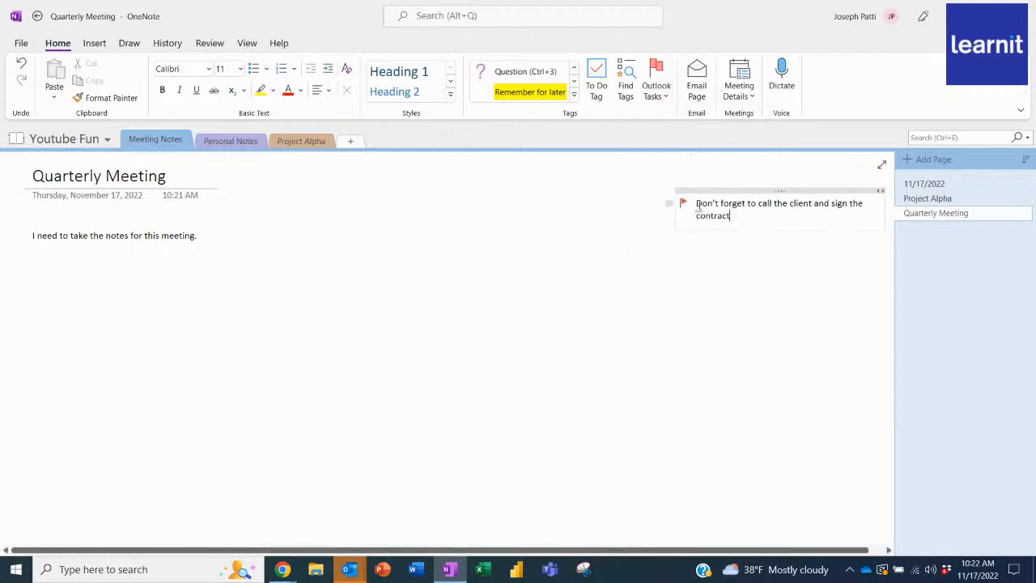
{"action": "left_click", "coordinate": [610, 272]}
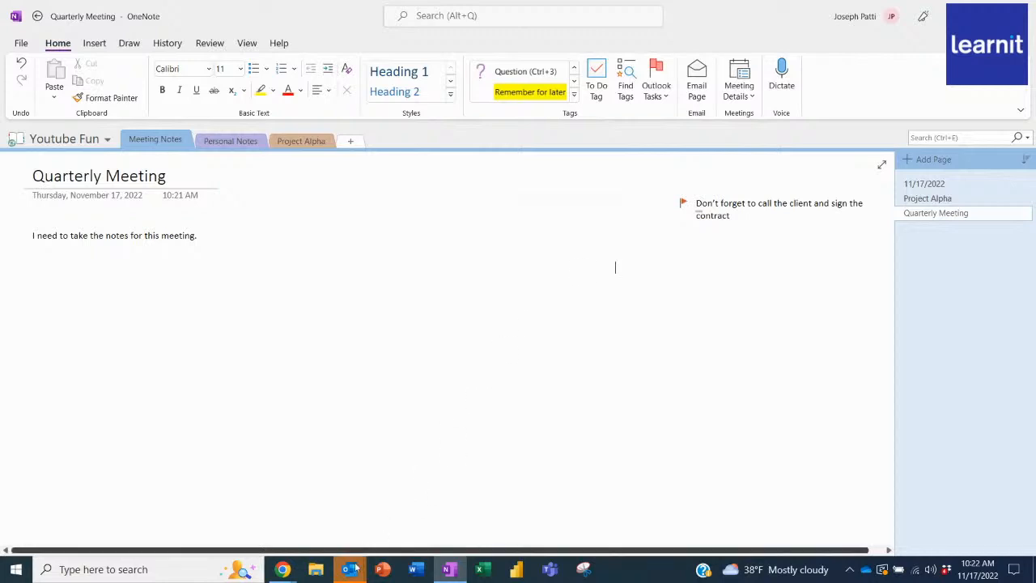
Dismiss the "YouTube show" reminder and switch to the Outlook To-Do List.
{"action": "mouse_move", "coordinate": [349, 569]}
{"action": "left_click", "coordinate": [409, 526]}
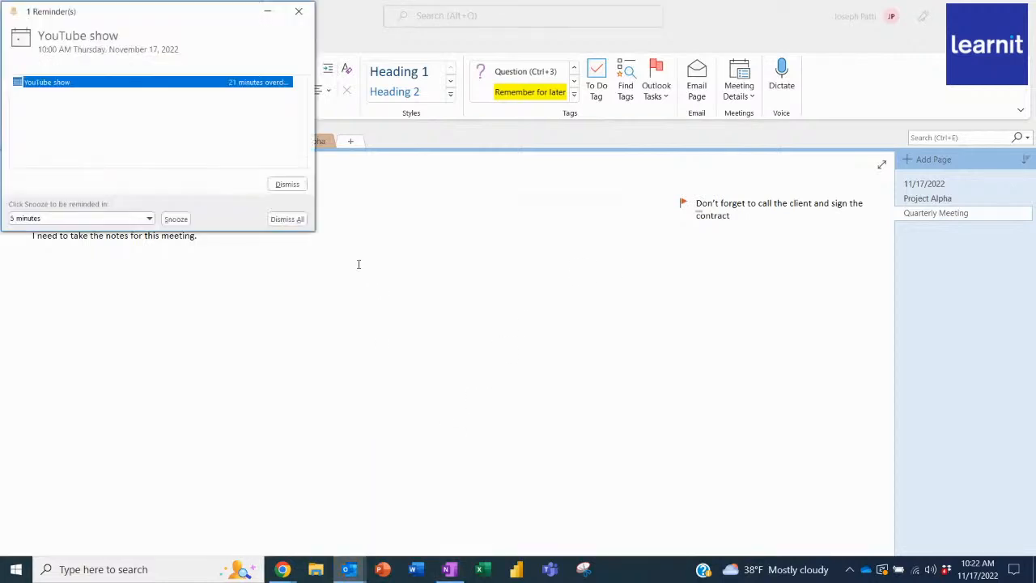
{"action": "left_click", "coordinate": [286, 184]}
{"action": "left_click", "coordinate": [350, 569]}
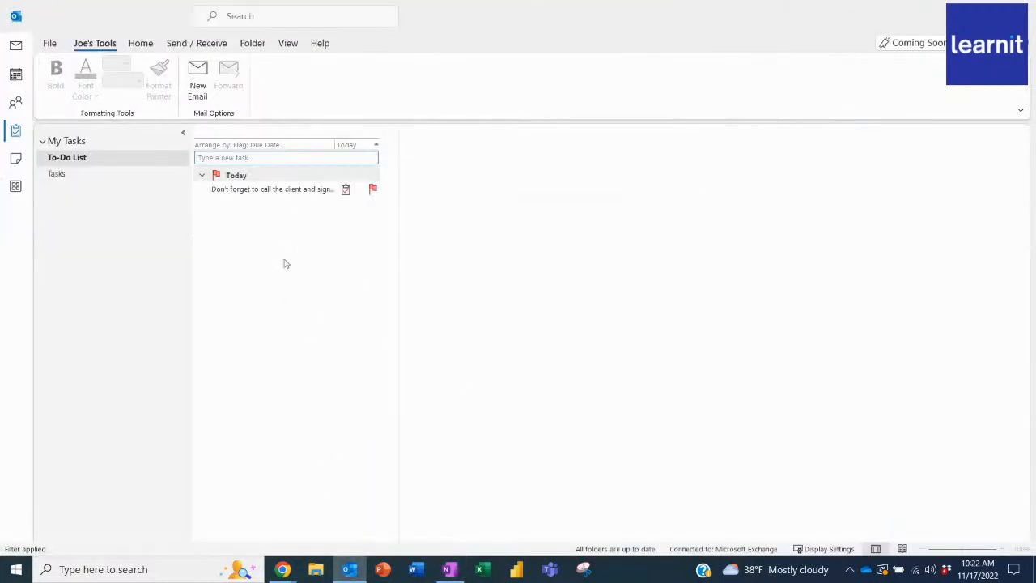
Open the task about calling the client, view its assignment form, and close it without sending.
{"action": "mouse_move", "coordinate": [284, 195]}
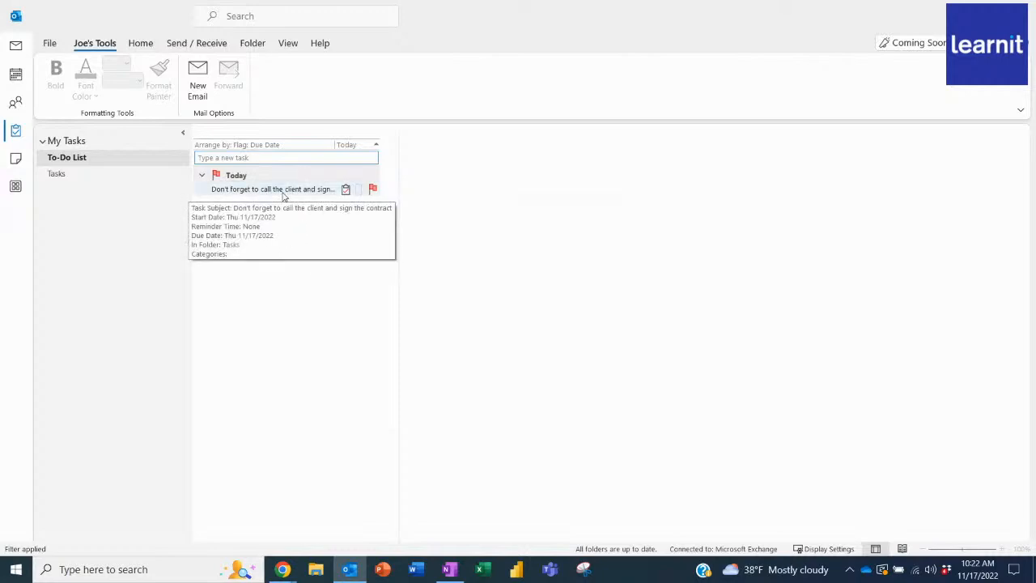
{"action": "double_click", "coordinate": [283, 194]}
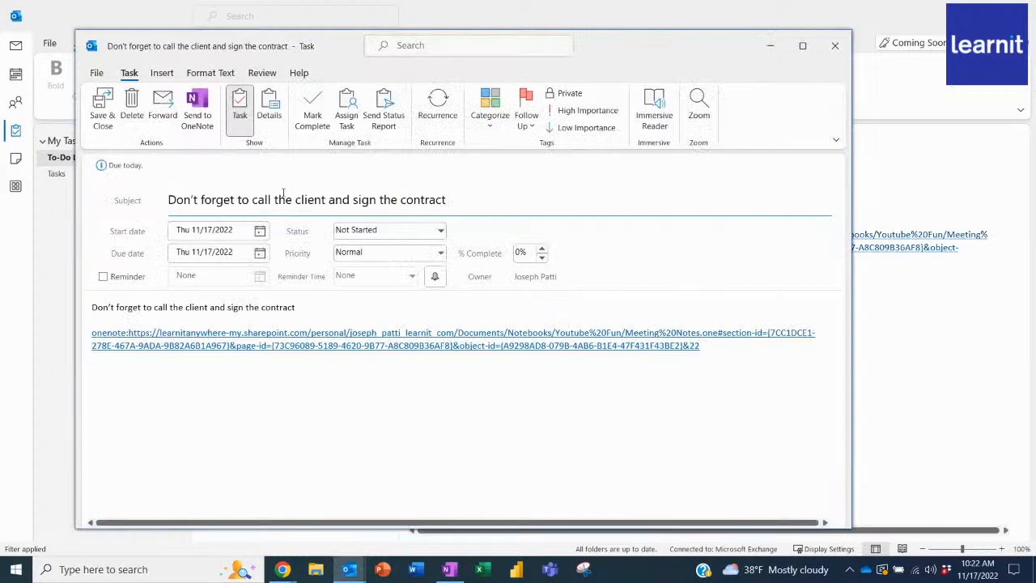
{"action": "left_click", "coordinate": [346, 107]}
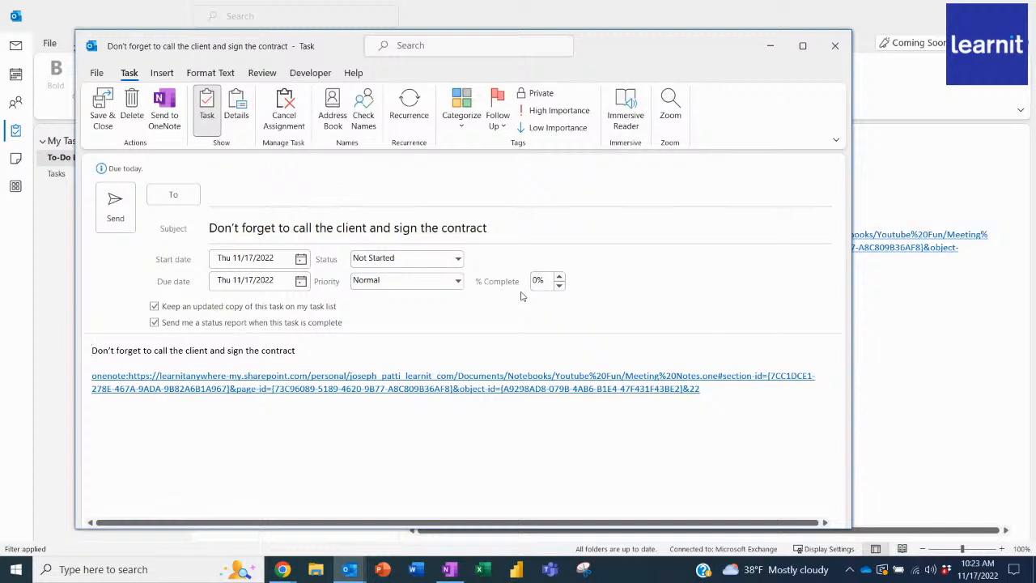
{"action": "left_click", "coordinate": [834, 49]}
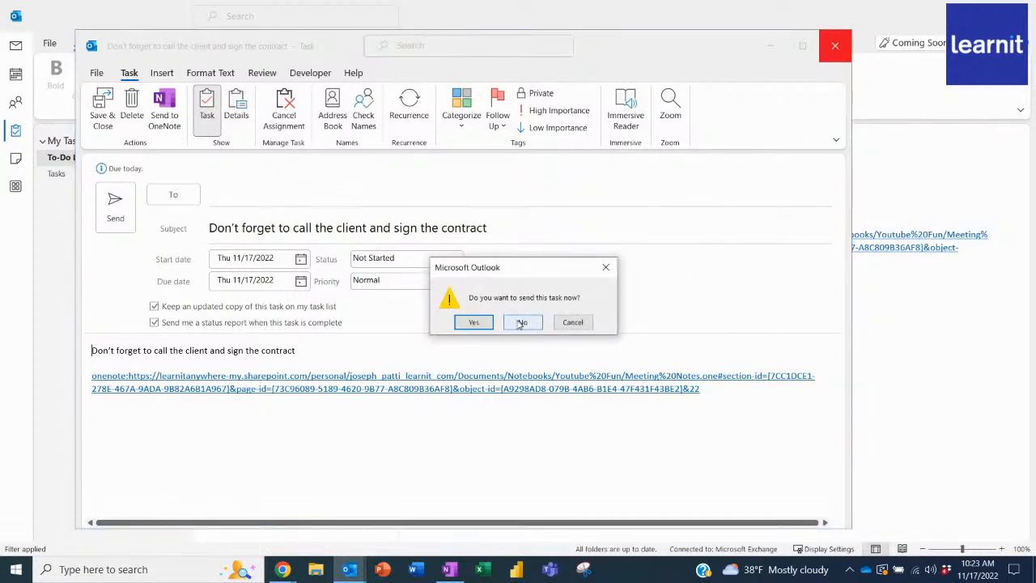
{"action": "left_click", "coordinate": [538, 323]}
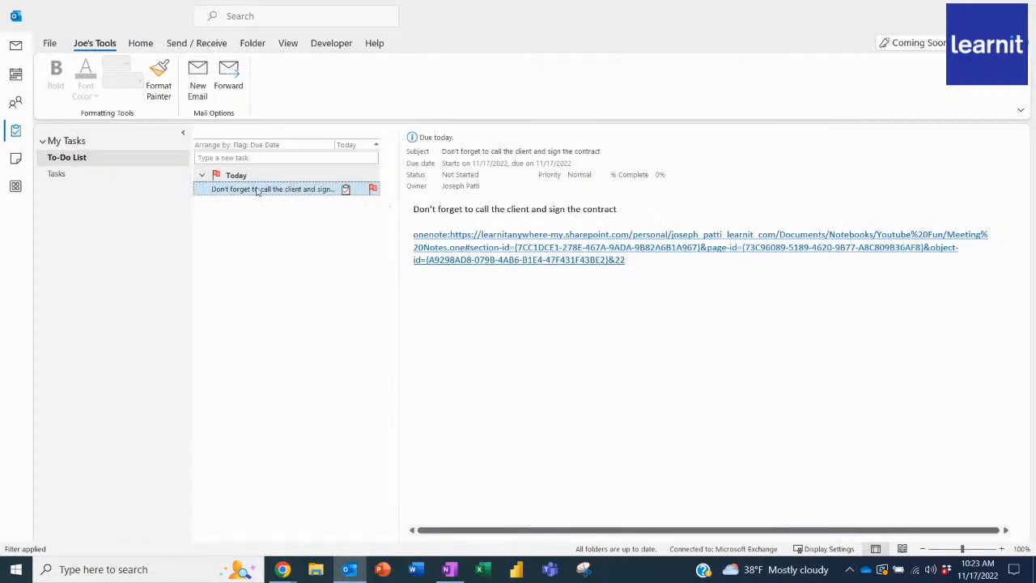
Return to OneNote, add the note "Call mom tomorrow" below the flagged one, and flag it as an Outlook task for tomorrow.
{"action": "left_click", "coordinate": [449, 569]}
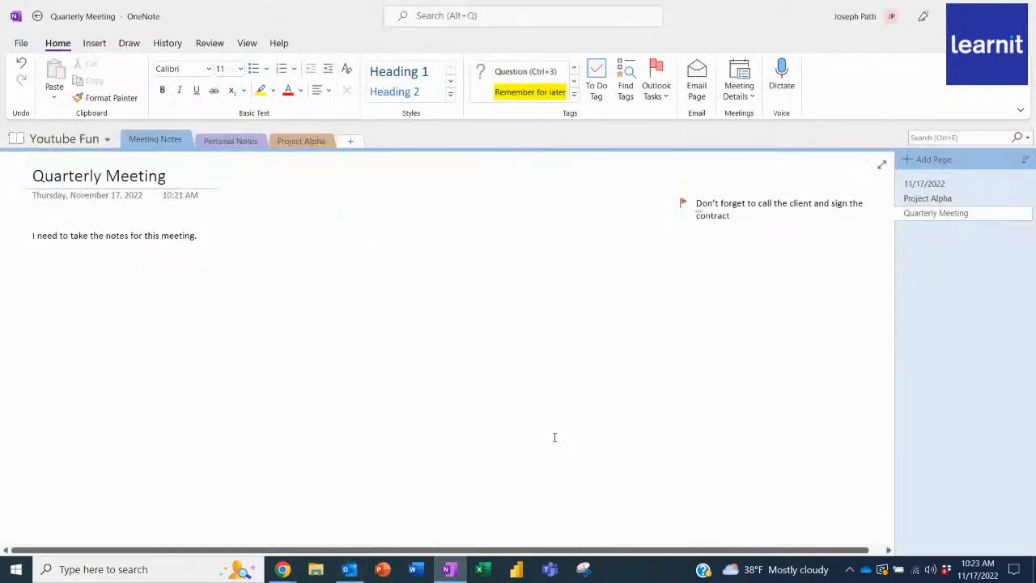
{"action": "left_click", "coordinate": [633, 301]}
{"action": "type", "text": "C"}
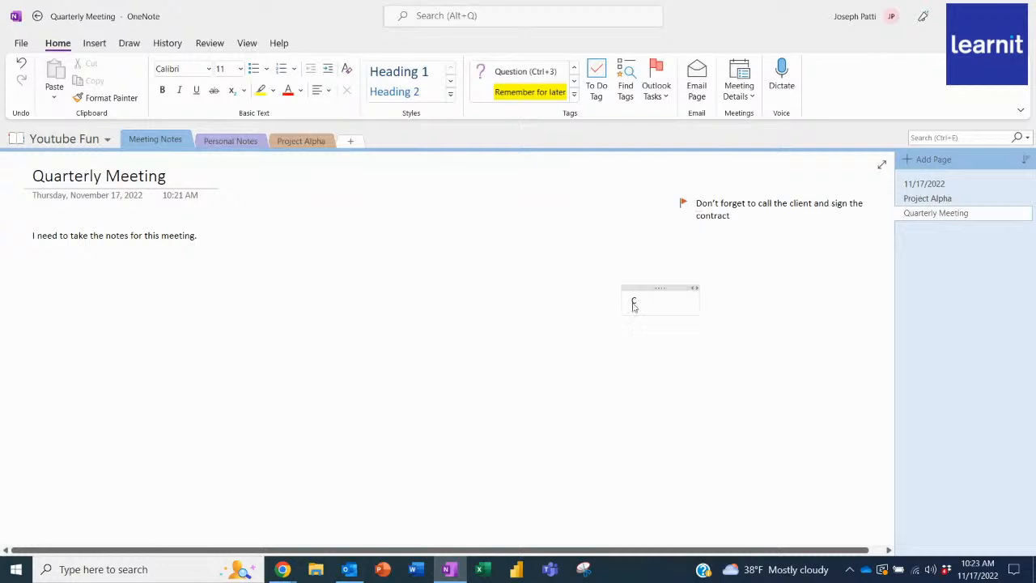
{"action": "type", "text": "all mom tomorrow"}
{"action": "left_click", "coordinate": [656, 81]}
{"action": "left_click", "coordinate": [684, 137]}
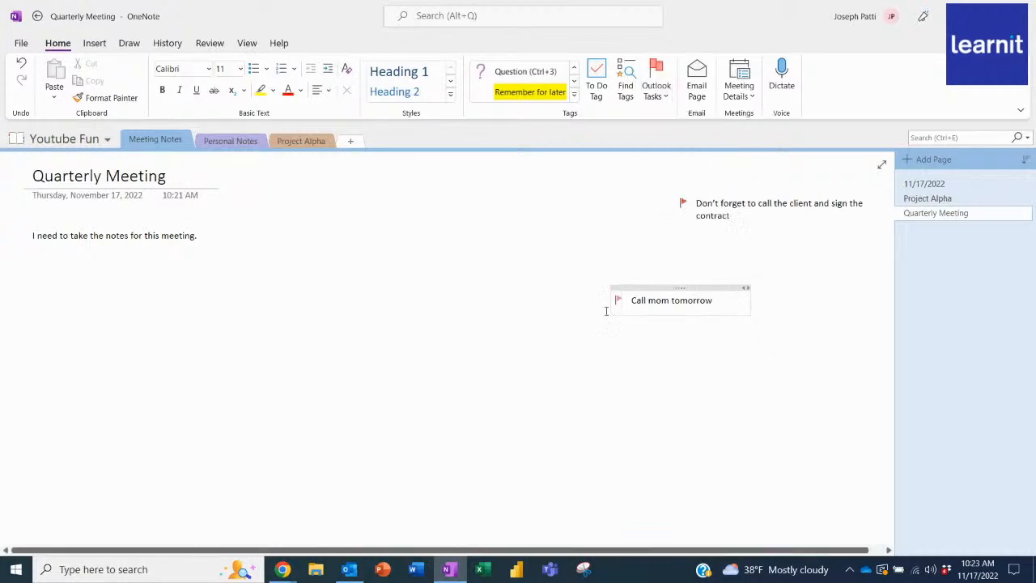
Switch to Outlook and select Tuesday's 11:31 AM "Upcoming Course" email in the inbox.
{"action": "left_click", "coordinate": [349, 569]}
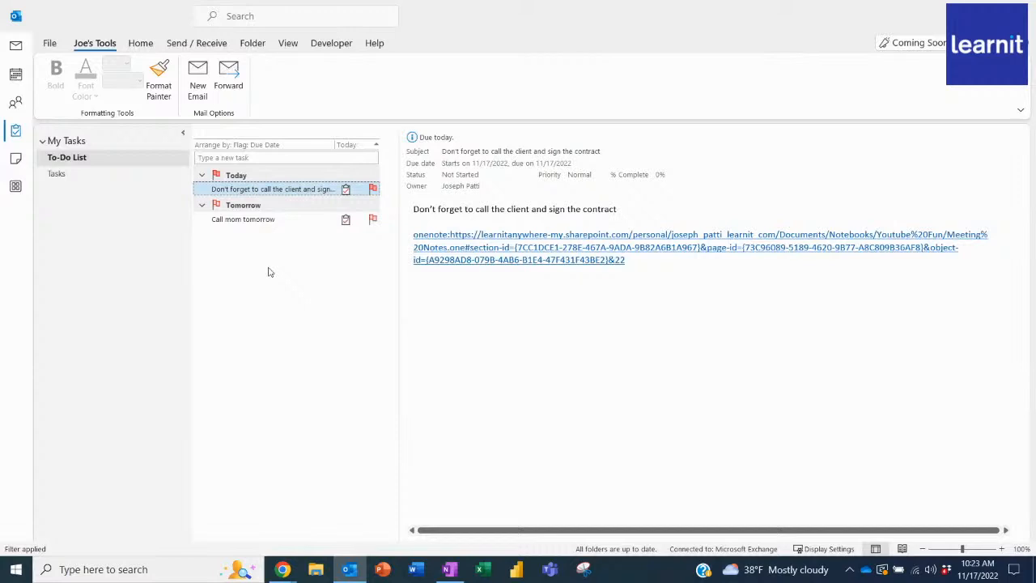
{"action": "left_click", "coordinate": [16, 47]}
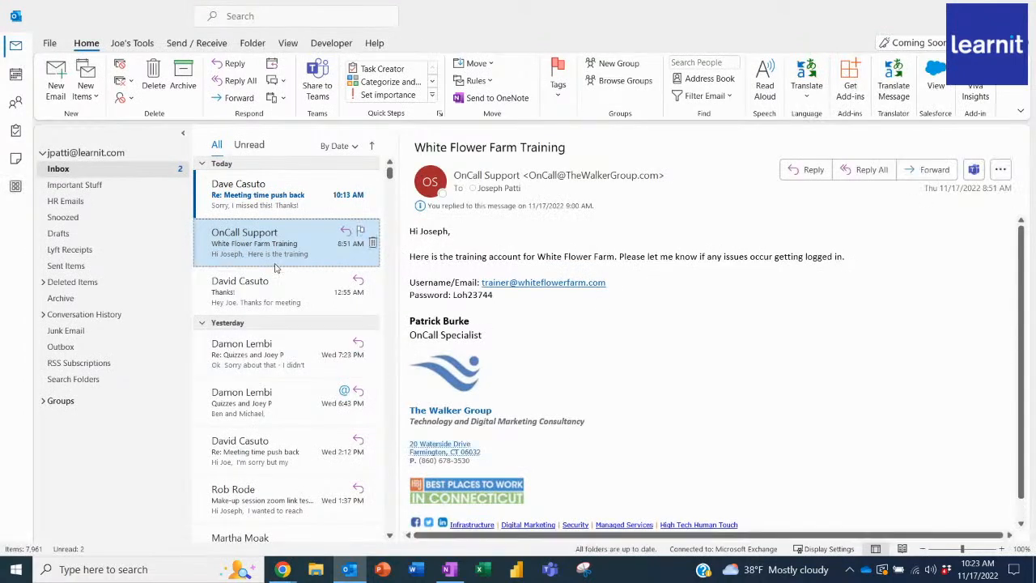
{"action": "scroll", "coordinate": [274, 267], "scroll_direction": "down", "scroll_amount": 5}
{"action": "scroll", "coordinate": [274, 269], "scroll_direction": "down", "scroll_amount": 6}
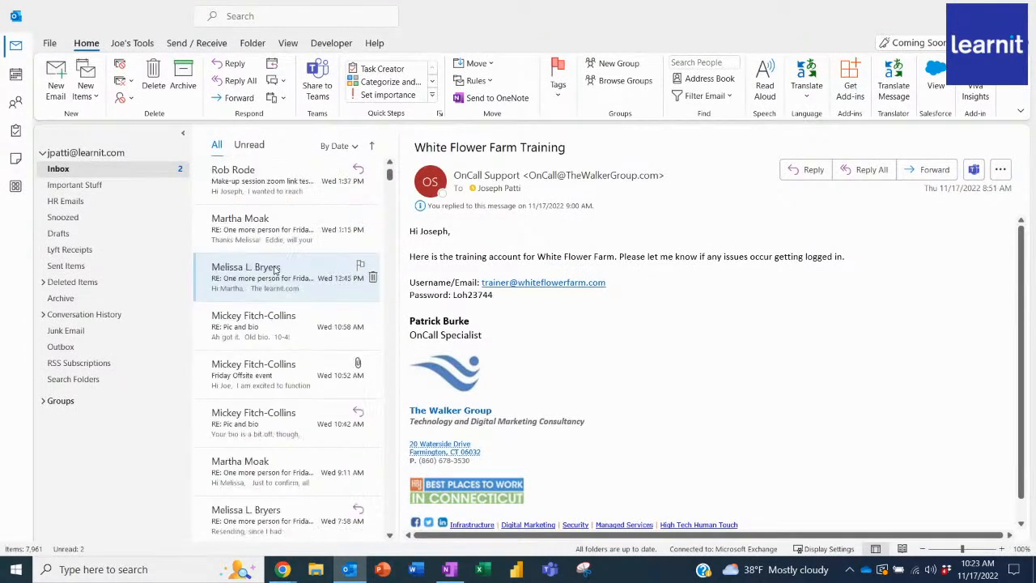
{"action": "left_click", "coordinate": [275, 437]}
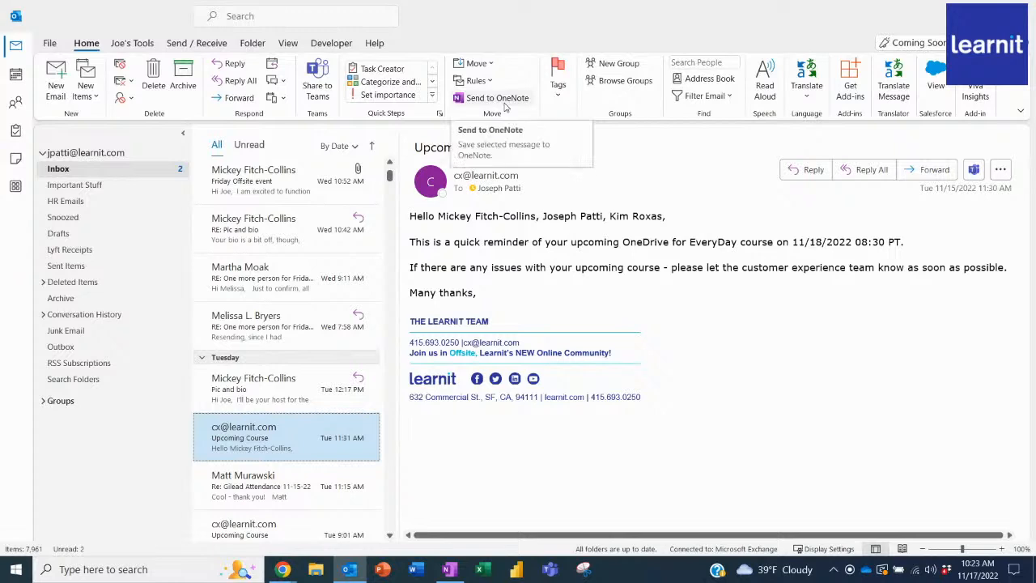
Send the selected email to OneNote, into the Personal Notes section of the Youtube Fun notebook.
{"action": "left_click", "coordinate": [504, 103]}
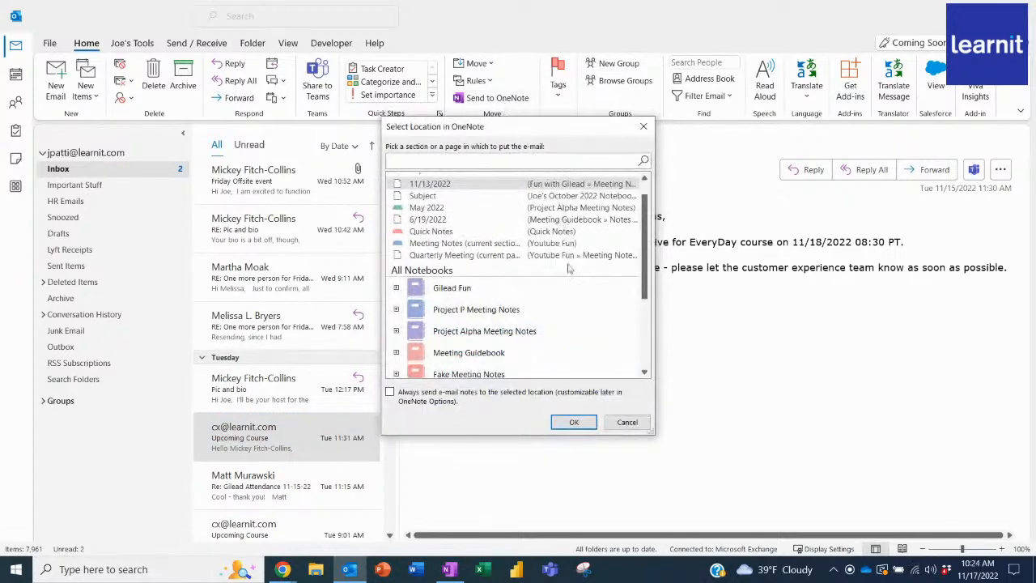
{"action": "left_click_drag", "start_coordinate": [641, 269], "coordinate": [648, 317]}
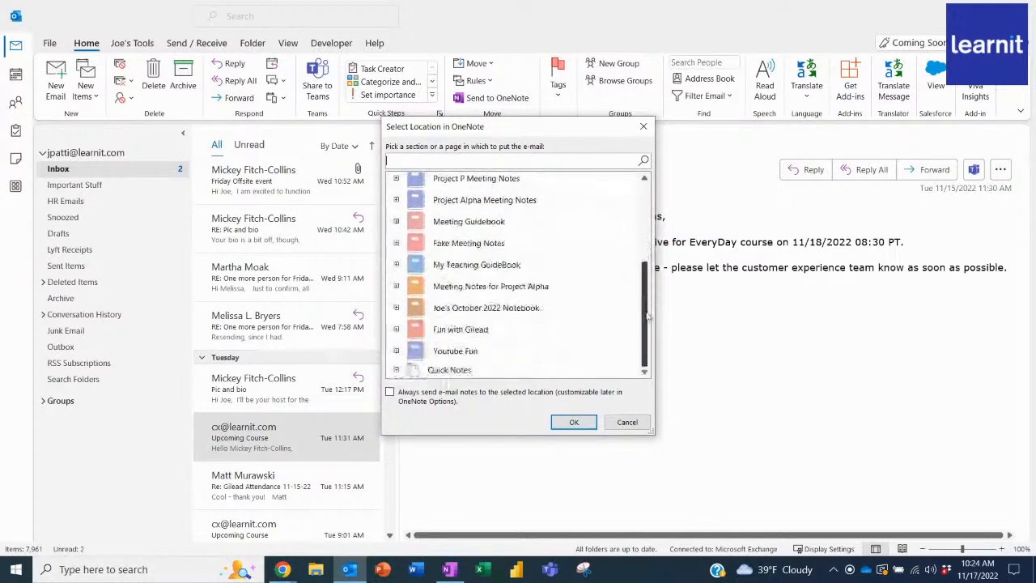
{"action": "left_click", "coordinate": [397, 352]}
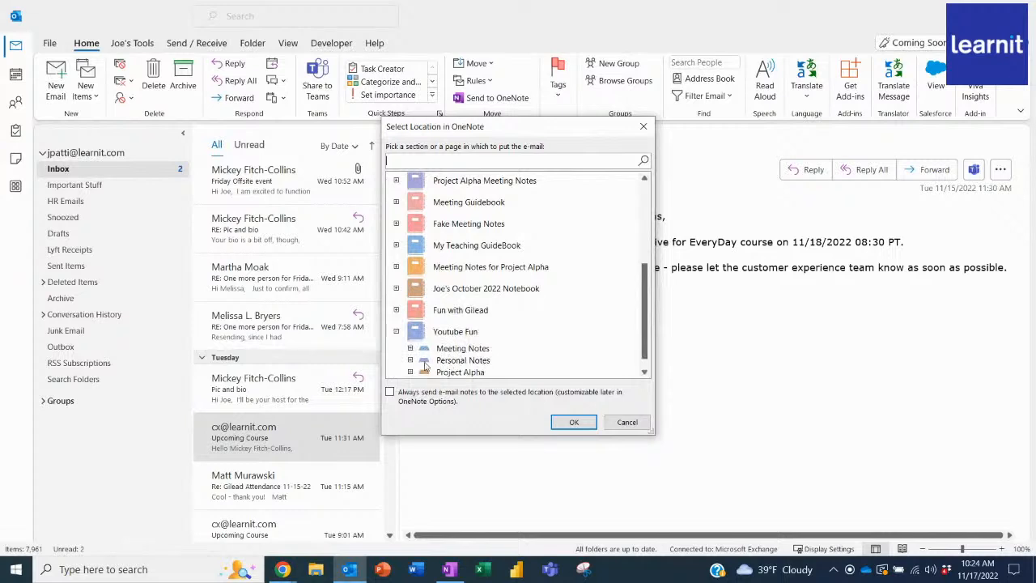
{"action": "left_click", "coordinate": [411, 360]}
{"action": "scroll", "coordinate": [488, 338], "scroll_direction": "down", "scroll_amount": 1}
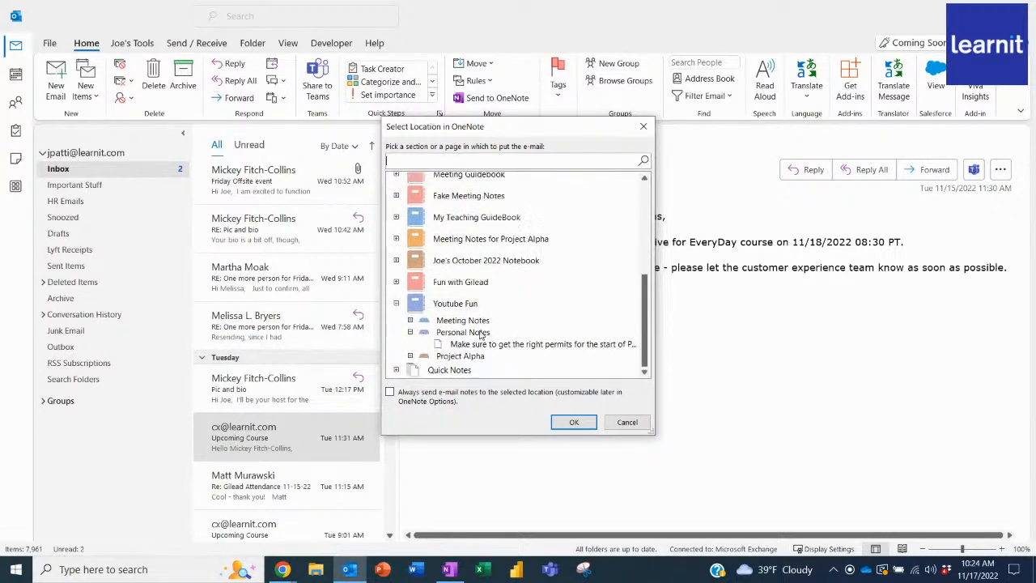
{"action": "left_click", "coordinate": [484, 333]}
{"action": "left_click", "coordinate": [576, 422]}
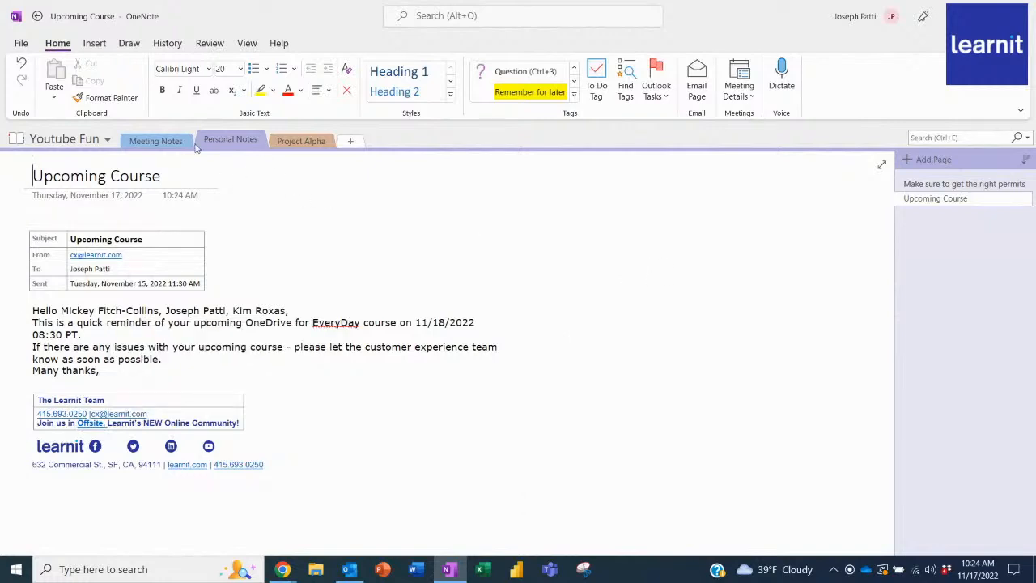
Open the 11/17/2022 page in the Meeting Notes section and create an email message from it.
{"action": "left_click", "coordinate": [161, 141]}
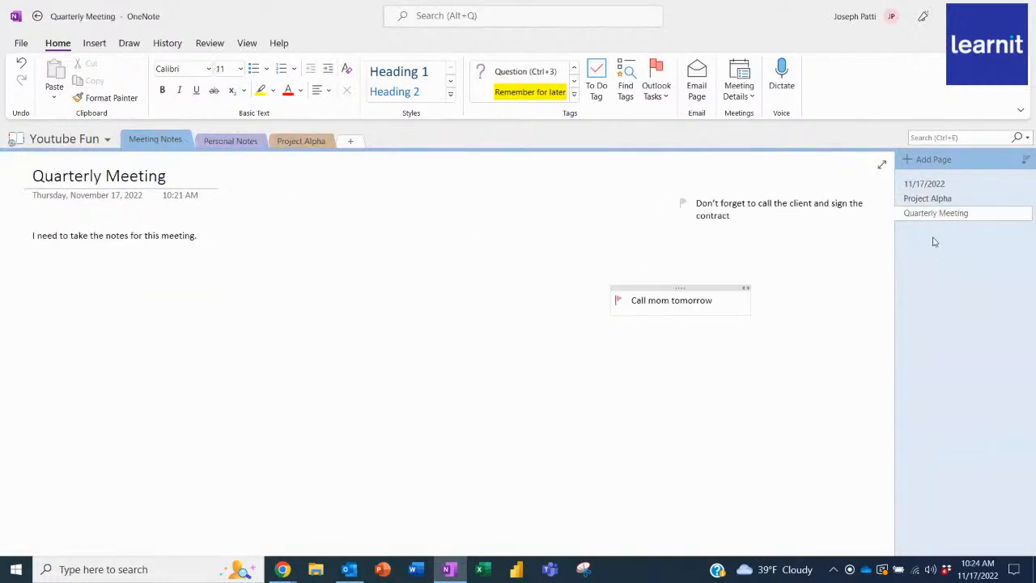
{"action": "left_click", "coordinate": [939, 199]}
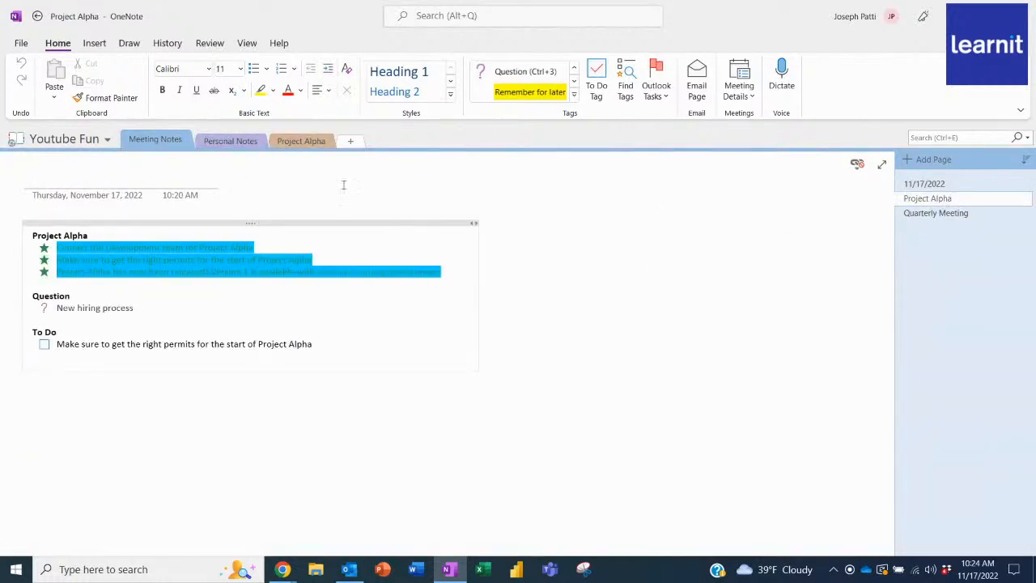
{"action": "left_click", "coordinate": [972, 184]}
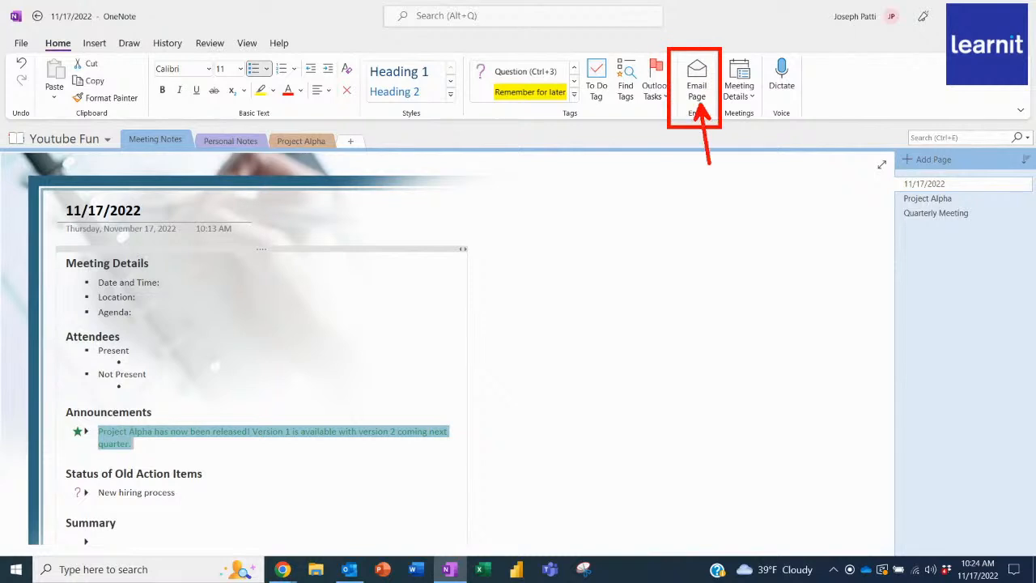
{"action": "left_click", "coordinate": [697, 81]}
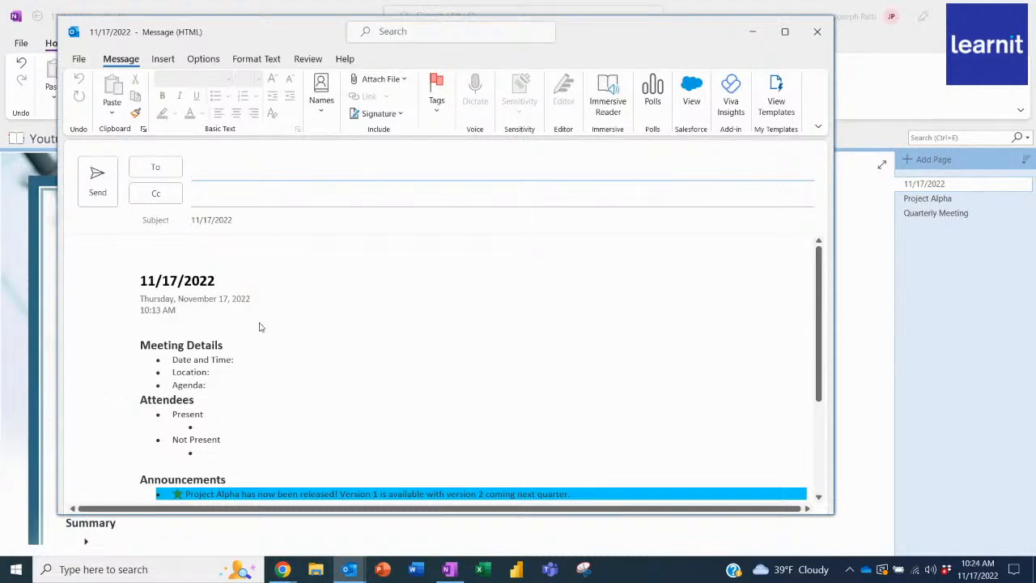
Review the page content and recipient field in the 11/17/2022 email draft, and close the draft without sending it.
{"action": "scroll", "coordinate": [260, 327], "scroll_direction": "down", "scroll_amount": 2}
{"action": "scroll", "coordinate": [260, 324], "scroll_direction": "down", "scroll_amount": 4}
{"action": "scroll", "coordinate": [261, 262], "scroll_direction": "up", "scroll_amount": 6}
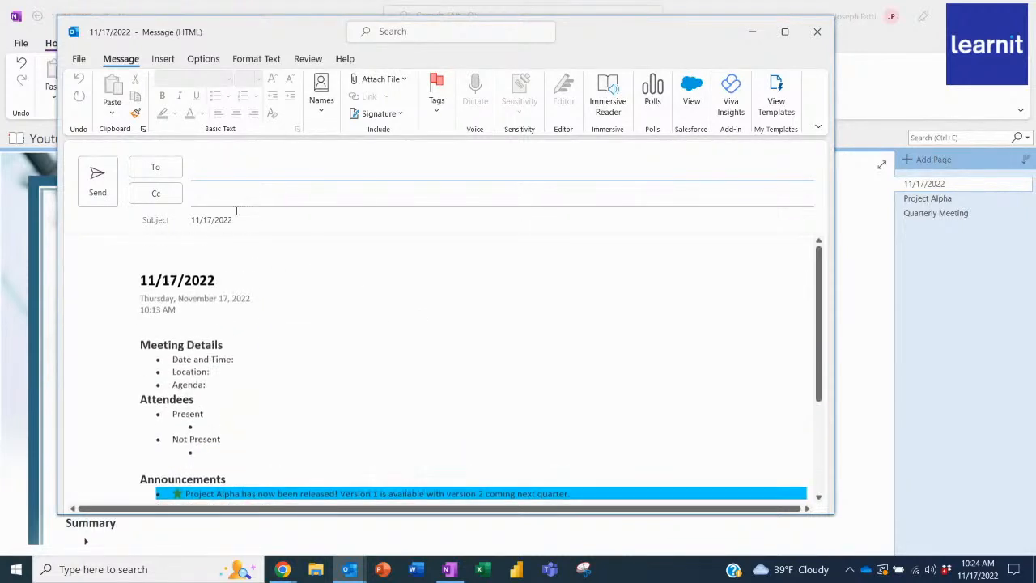
{"action": "left_click", "coordinate": [216, 170]}
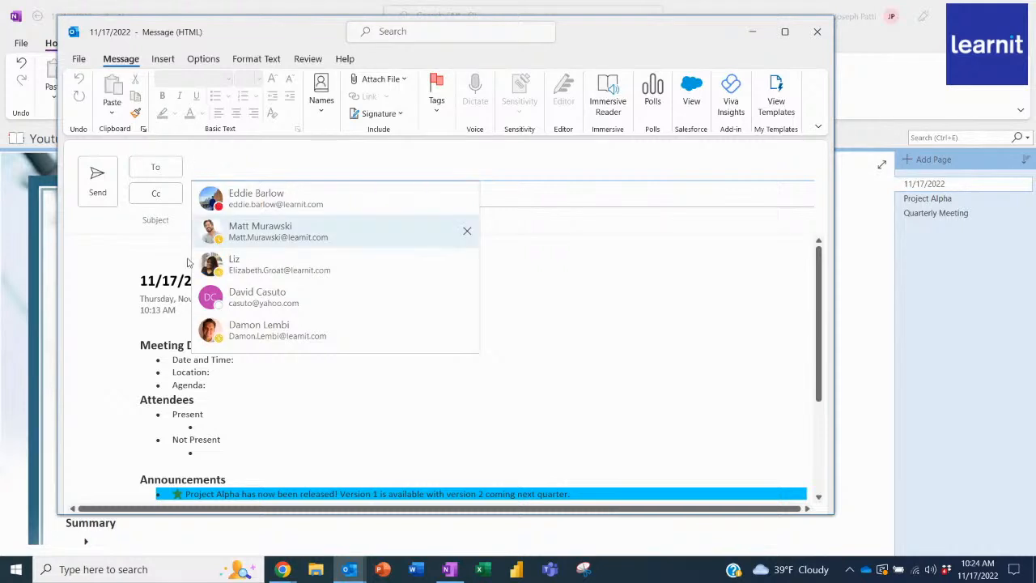
{"action": "left_click", "coordinate": [255, 409]}
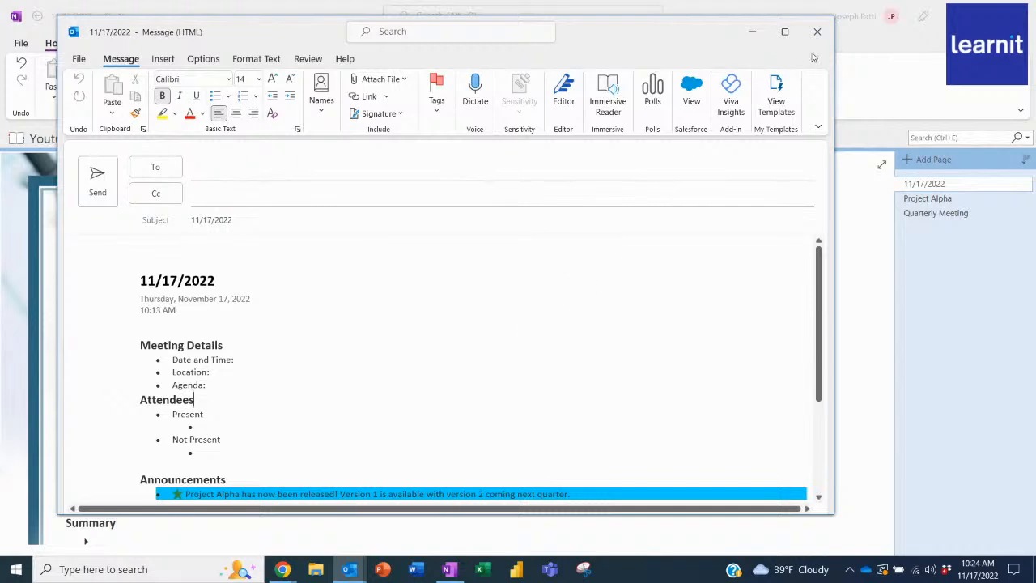
{"action": "left_click", "coordinate": [816, 31]}
{"action": "left_click", "coordinate": [524, 323]}
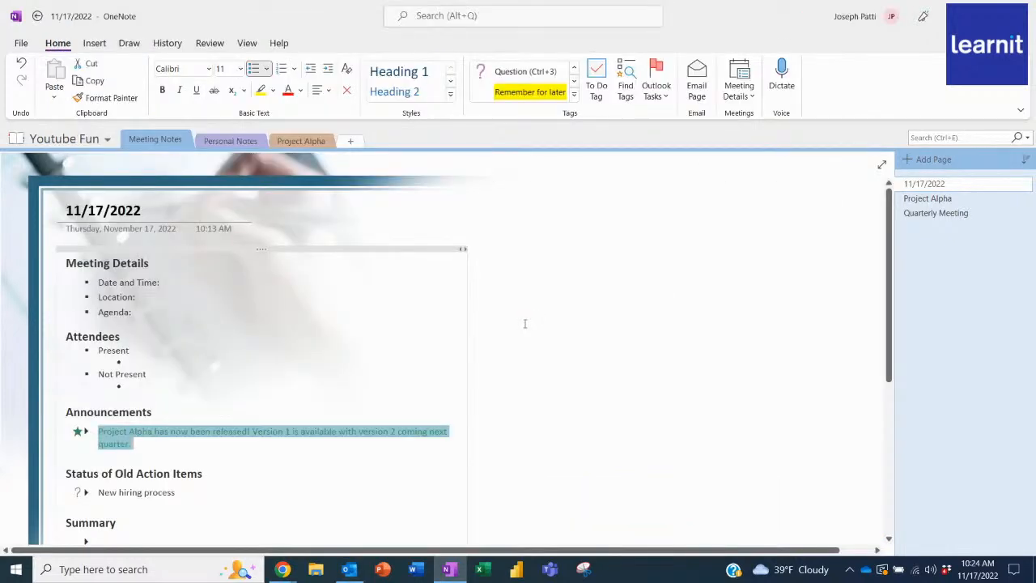
Look through the available note tags as far as Send in email, and open the summary of all tagged notes.
{"action": "left_click", "coordinate": [577, 101]}
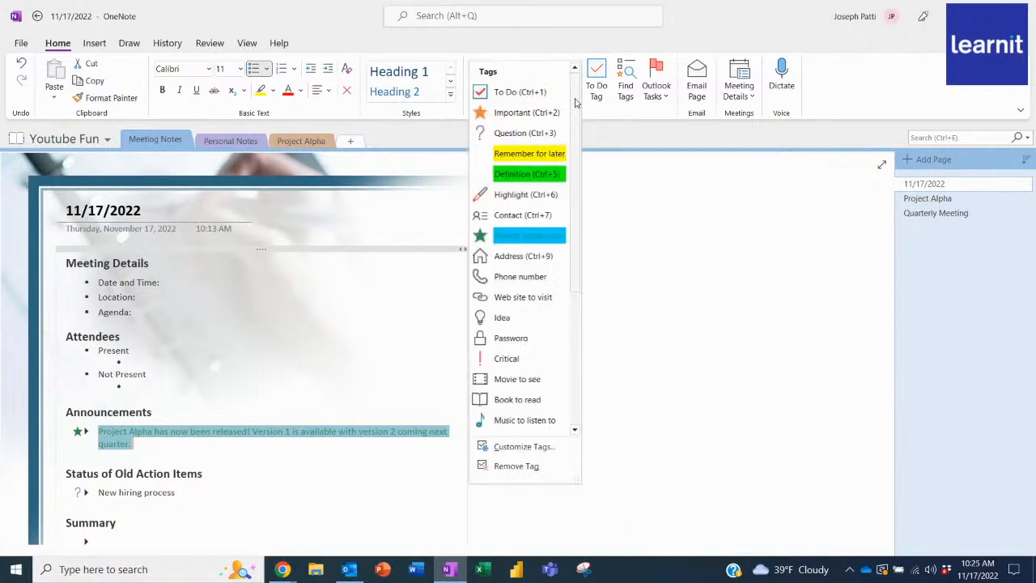
{"action": "left_click_drag", "start_coordinate": [576, 109], "coordinate": [575, 242]}
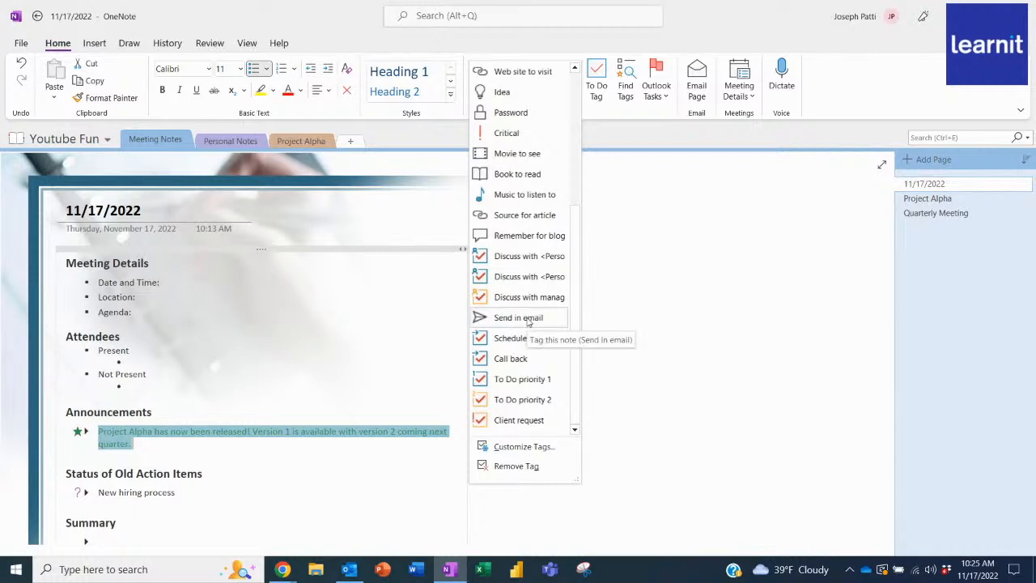
{"action": "left_click", "coordinate": [670, 233]}
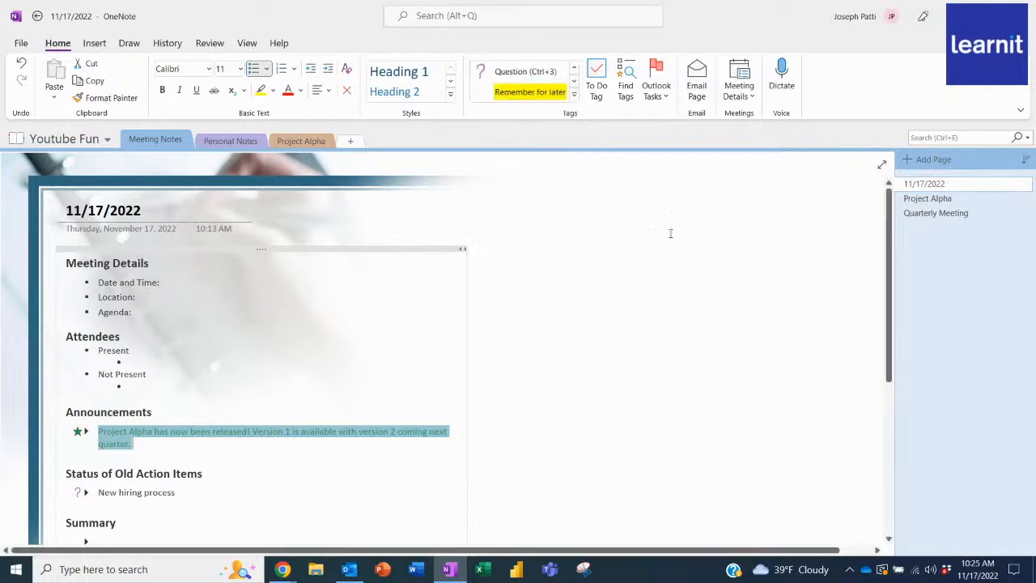
{"action": "left_click", "coordinate": [627, 97]}
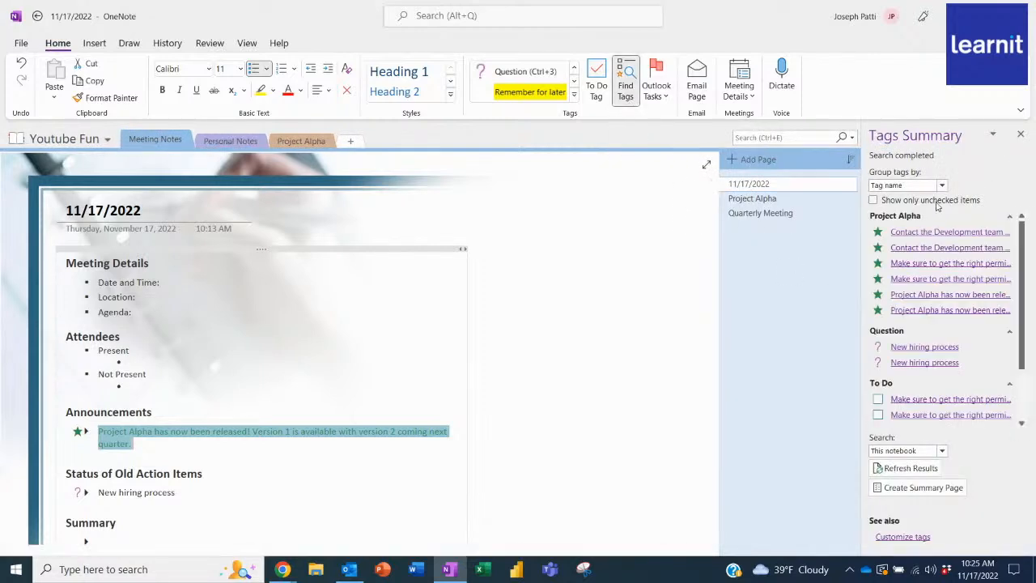